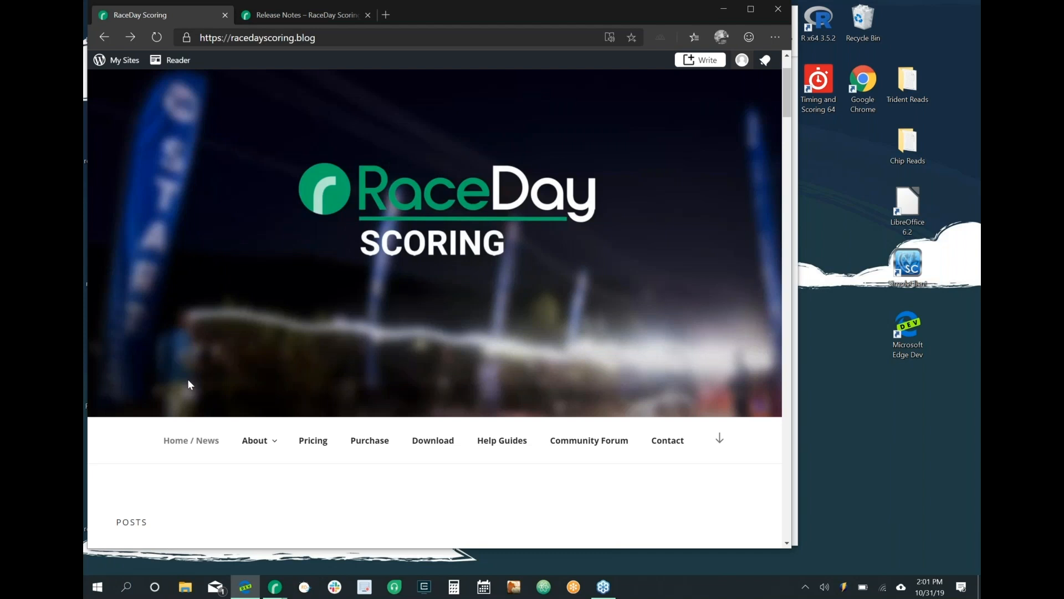
# Open the Release Notes page of the RaceDay Scoring website
pyautogui.scroll(-1, 306, 375)
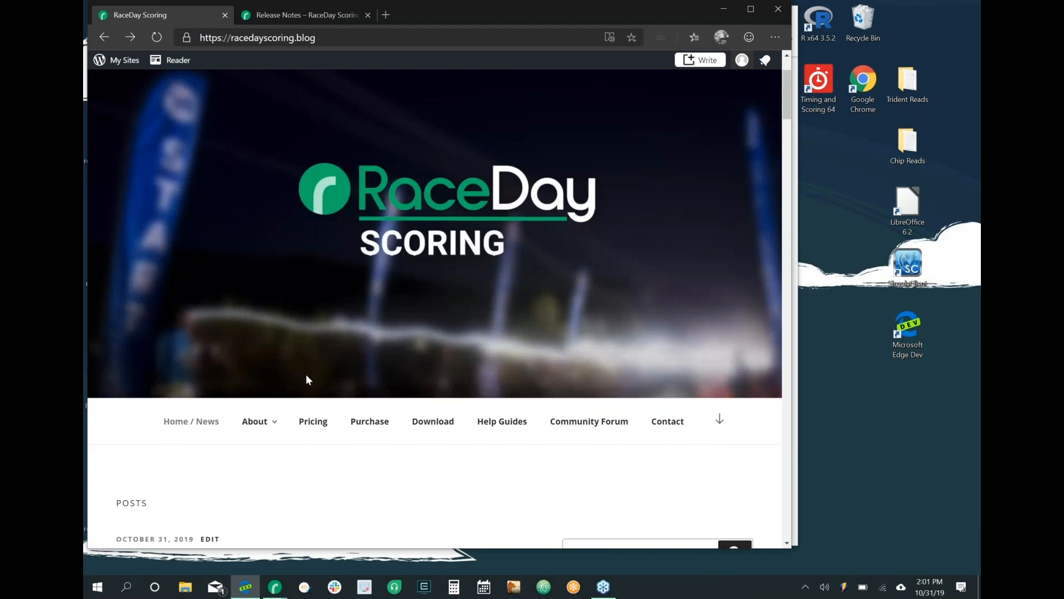
pyautogui.moveTo(271, 421)
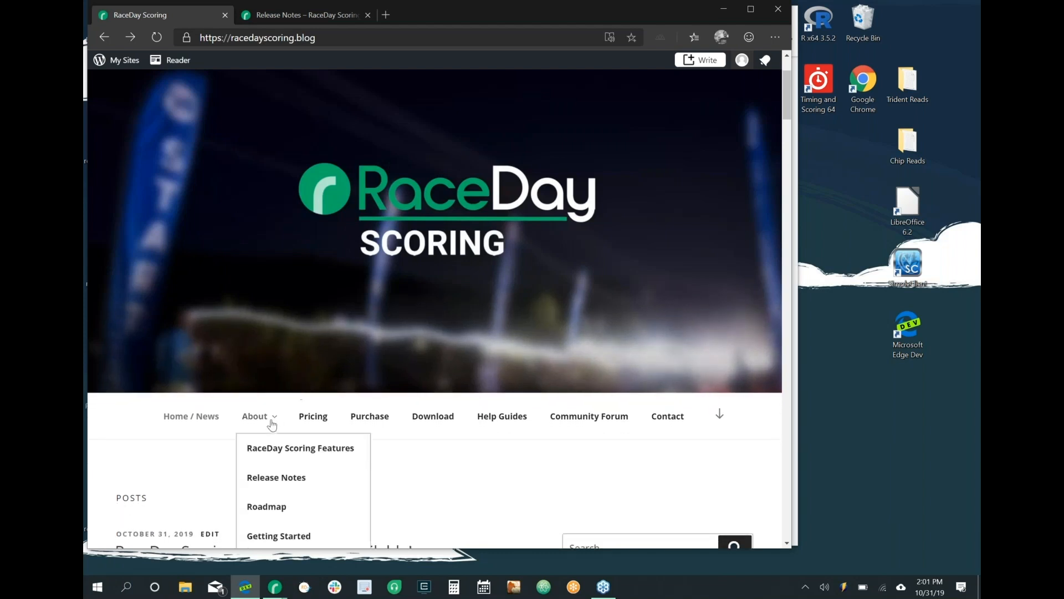
pyautogui.scroll(-1, 271, 424)
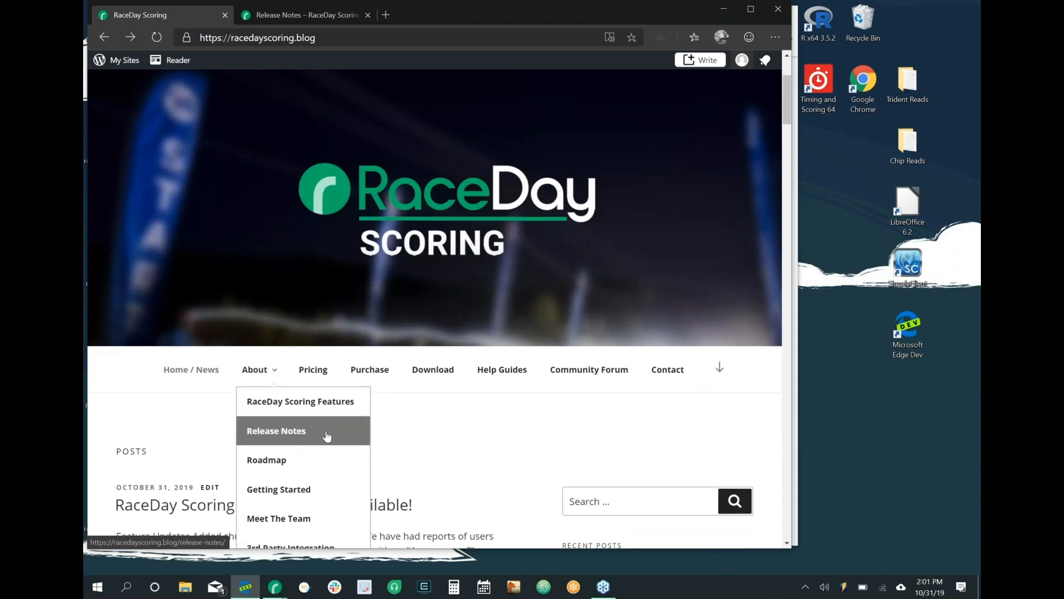
pyautogui.click(326, 436)
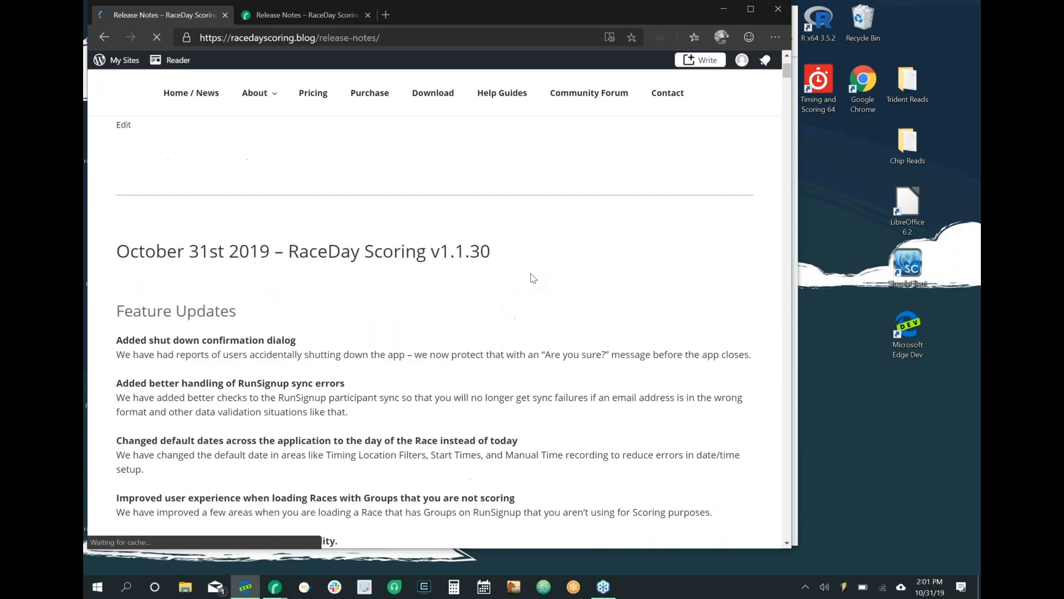
# Skim the release notes from v1.1.30 down to v1.1.28, return to the start and review the site address and About entries
pyautogui.scroll(-10, 533, 278)
pyautogui.scroll(-5, 534, 278)
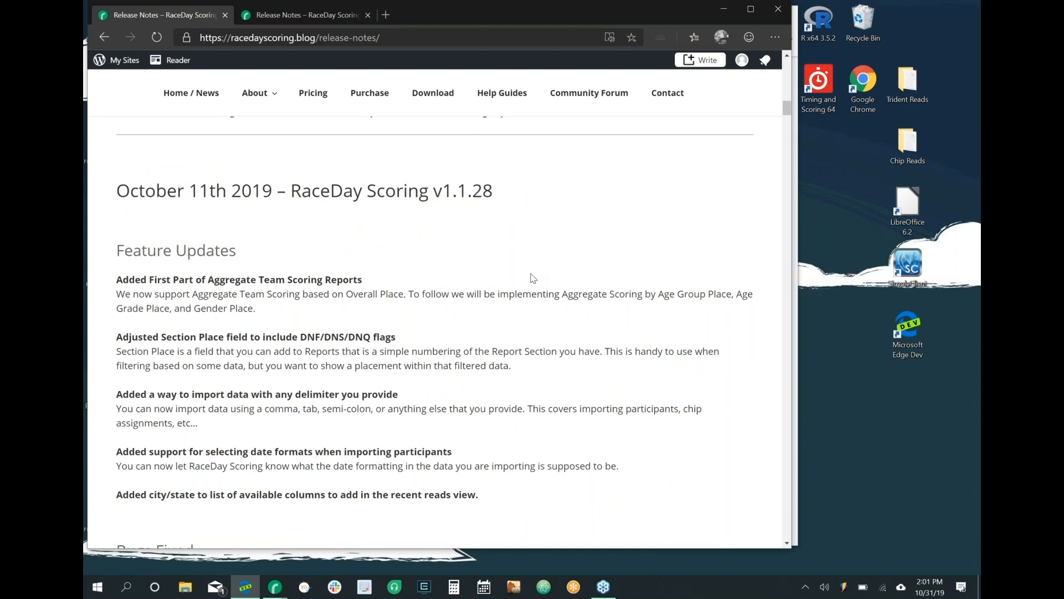
pyautogui.scroll(-2, 533, 278)
pyautogui.scroll(4, 533, 278)
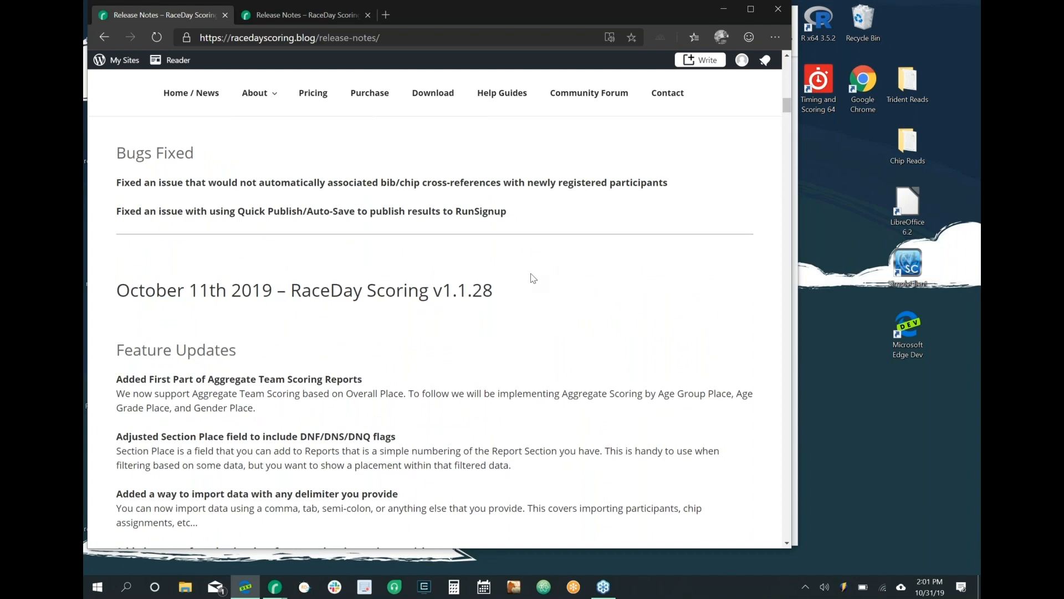
pyautogui.scroll(15, 533, 278)
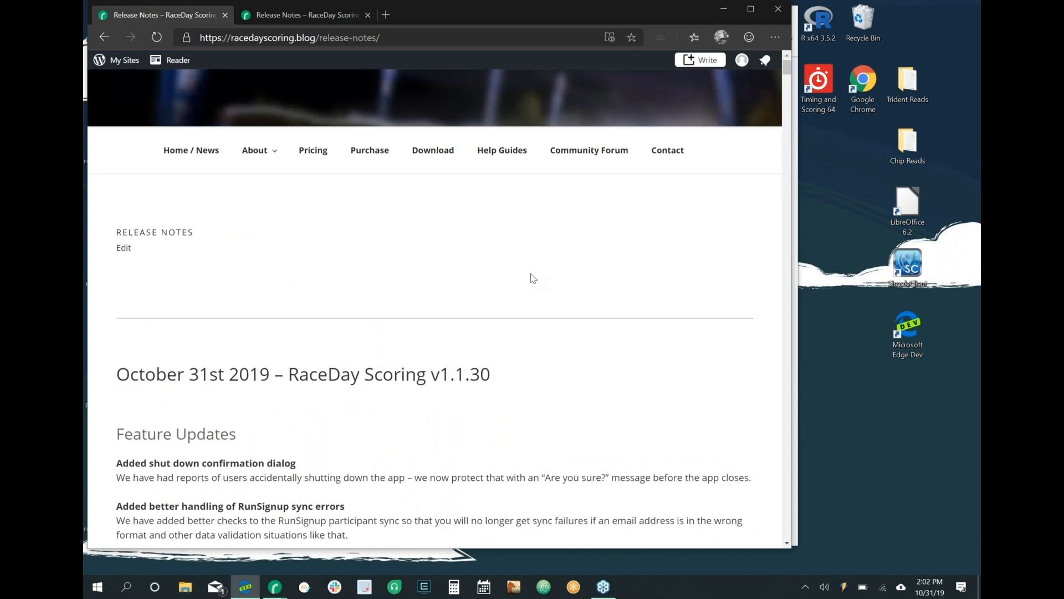
pyautogui.doubleClick(274, 37)
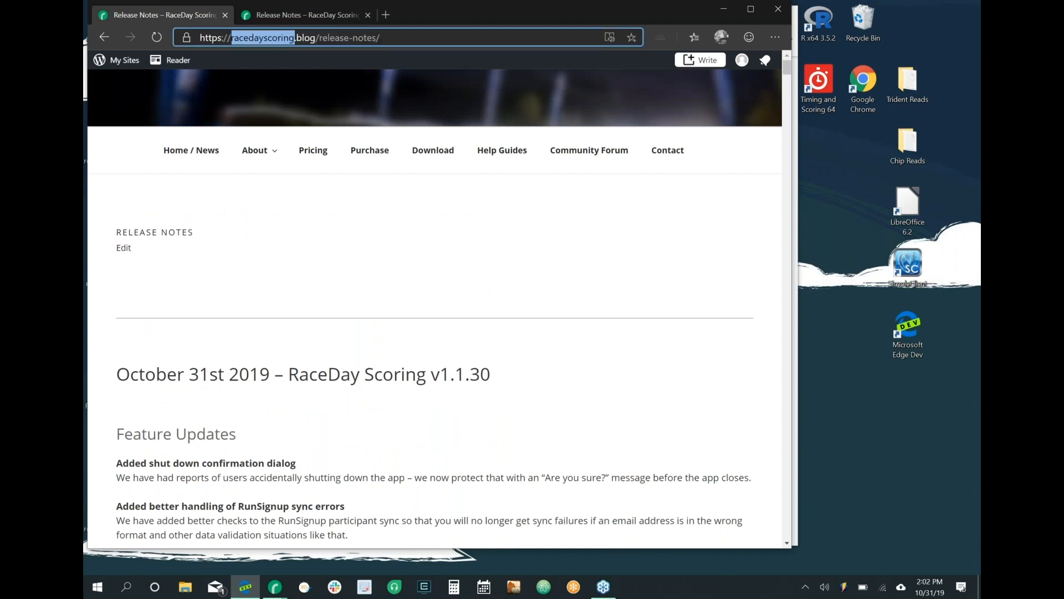
pyautogui.click(342, 314)
pyautogui.moveTo(257, 153)
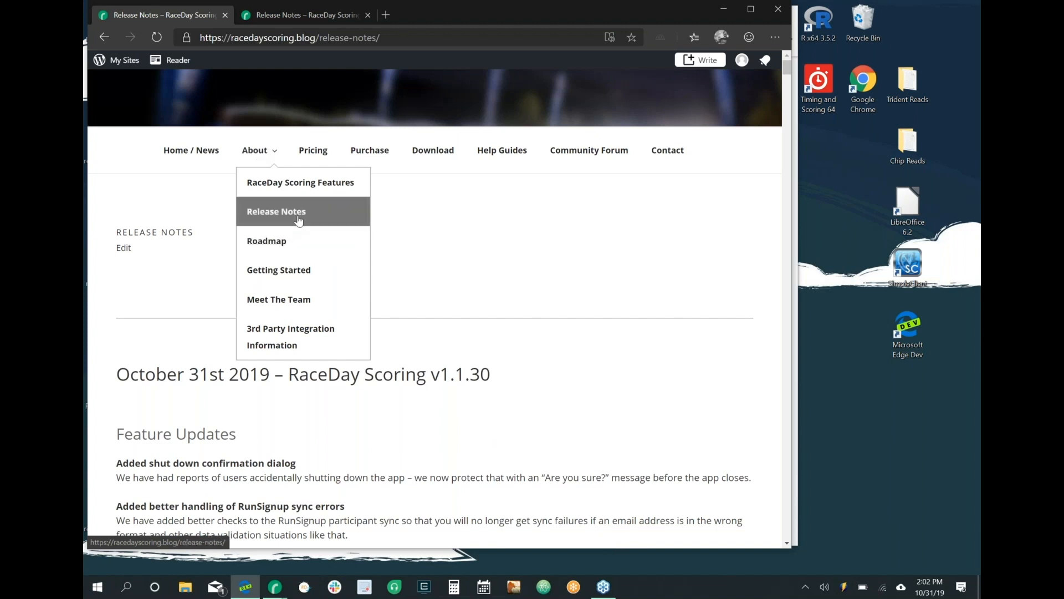
# Examine the October 11th 2019 v1.1.28 release notes and highlight the heading "Added First Part of Aggregate Team Scoring Reports"
pyautogui.scroll(-8, 615, 337)
pyautogui.scroll(-15, 434, 331)
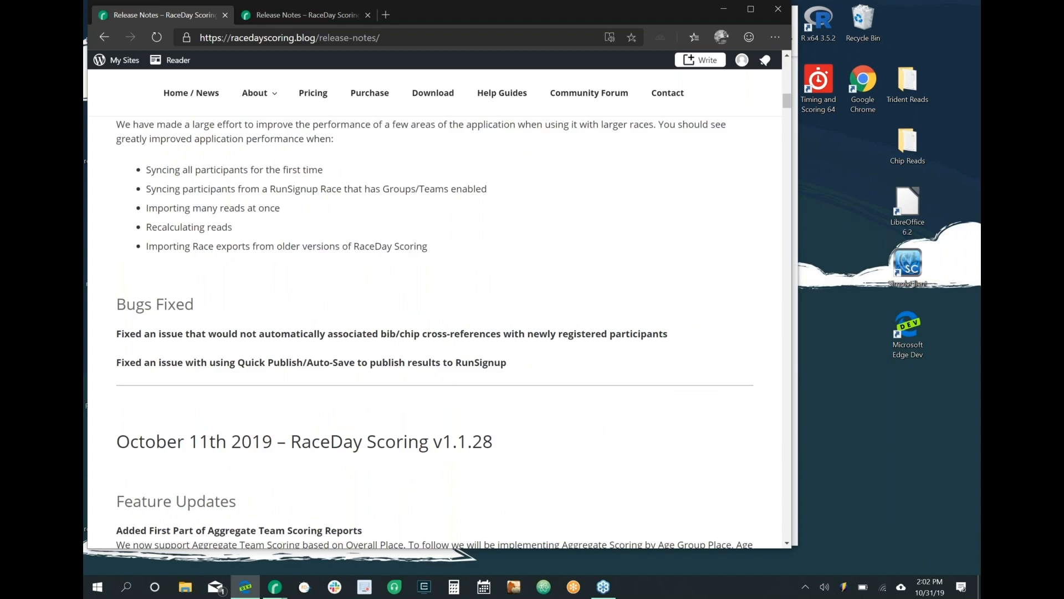
pyautogui.scroll(-2, 608, 356)
pyautogui.scroll(-1, 601, 363)
pyautogui.scroll(-8, 602, 363)
pyautogui.scroll(-4, 601, 363)
pyautogui.scroll(8, 602, 363)
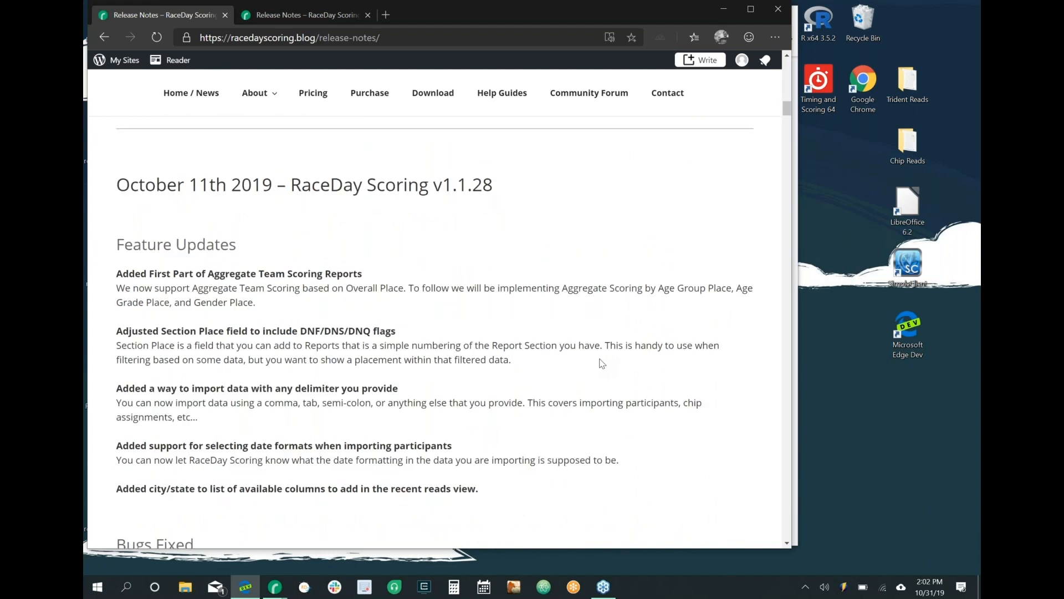
pyautogui.scroll(-1, 602, 363)
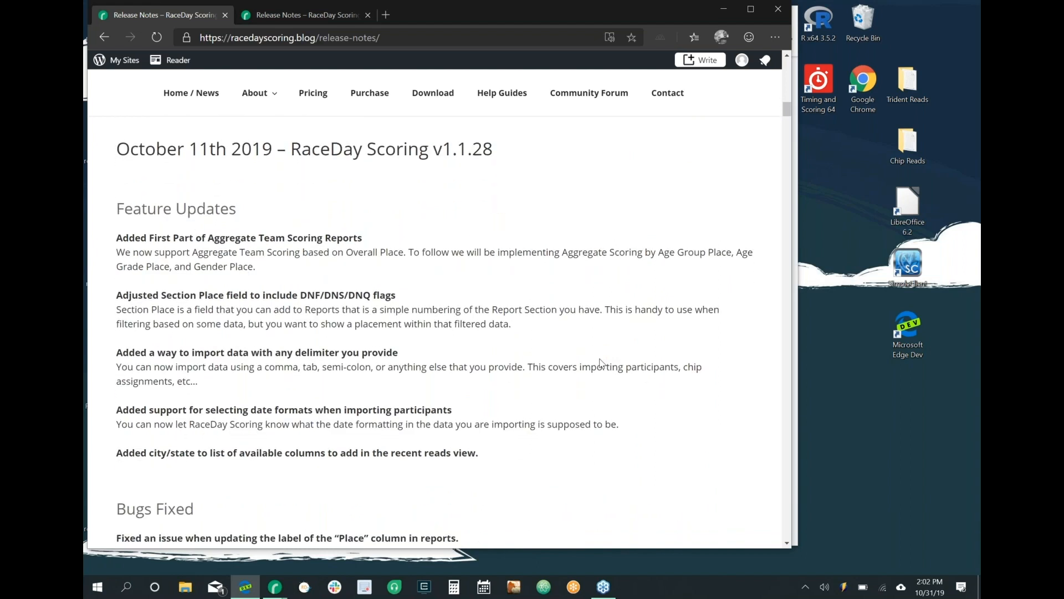
pyautogui.scroll(-5, 600, 363)
pyautogui.scroll(5, 600, 363)
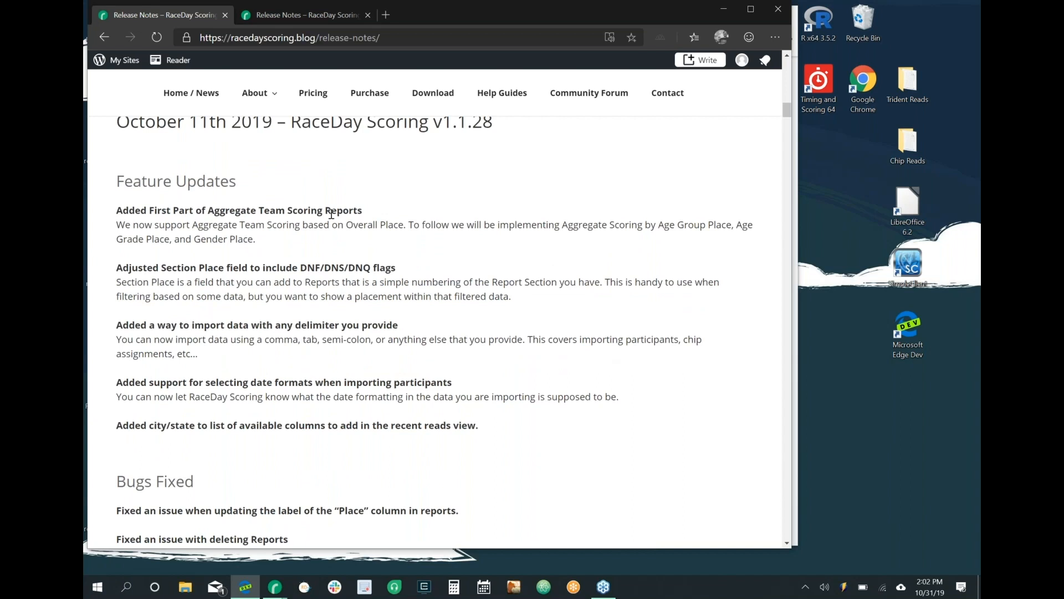
pyautogui.tripleClick(183, 213)
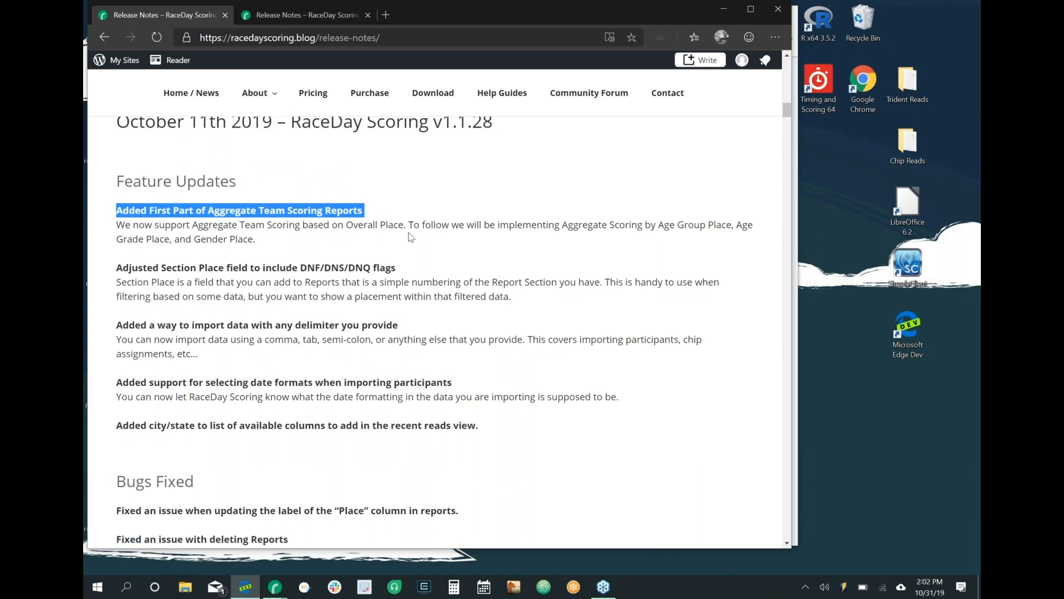
# Switch to the RaceDay Scoring application and open the Group Detail report of the Spectrum Health Irish Jig race
pyautogui.moveTo(277, 592)
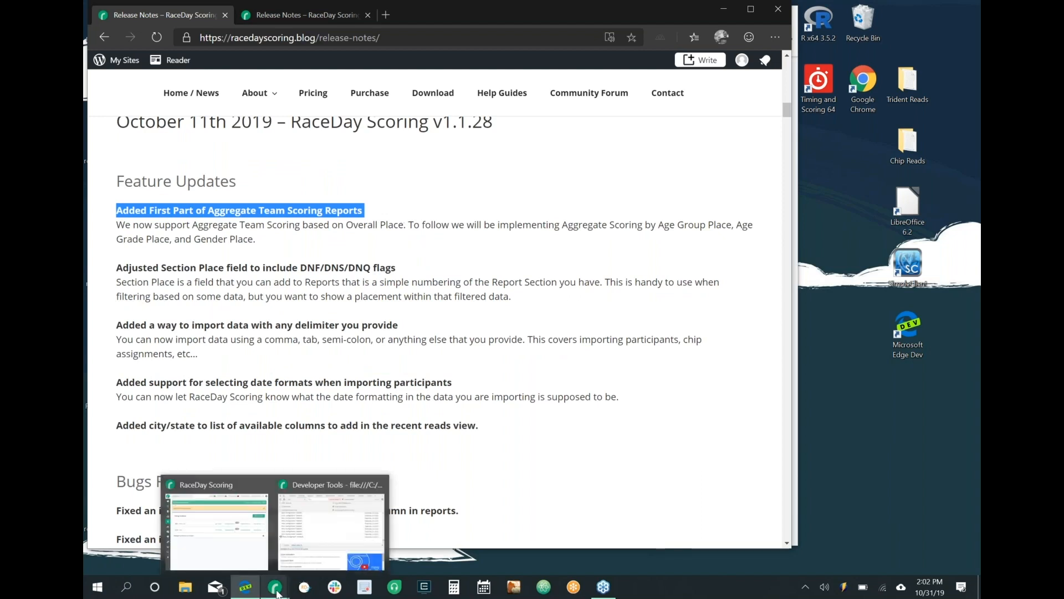
pyautogui.click(228, 547)
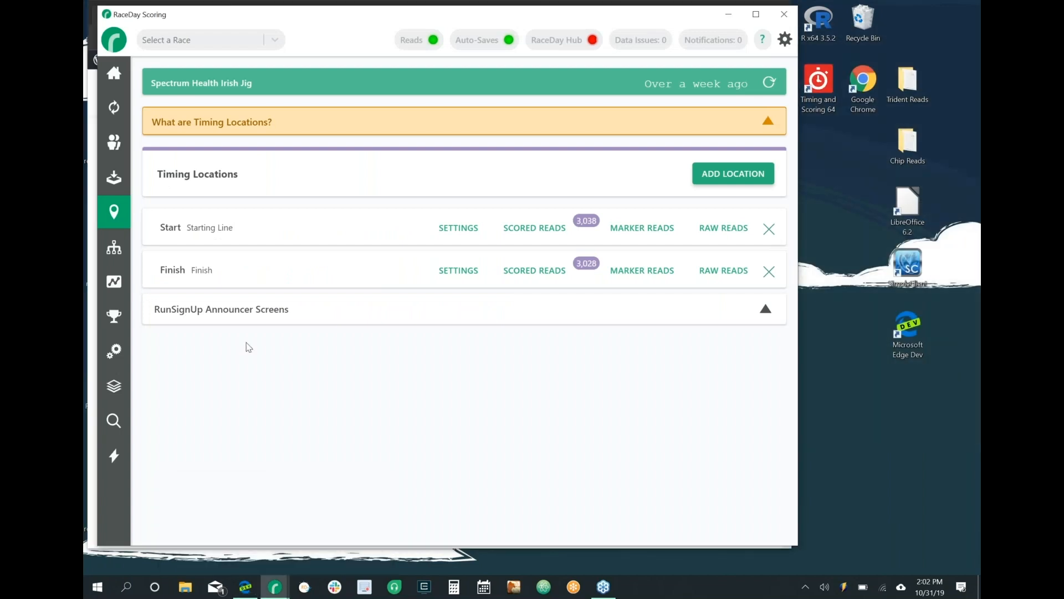
pyautogui.click(118, 391)
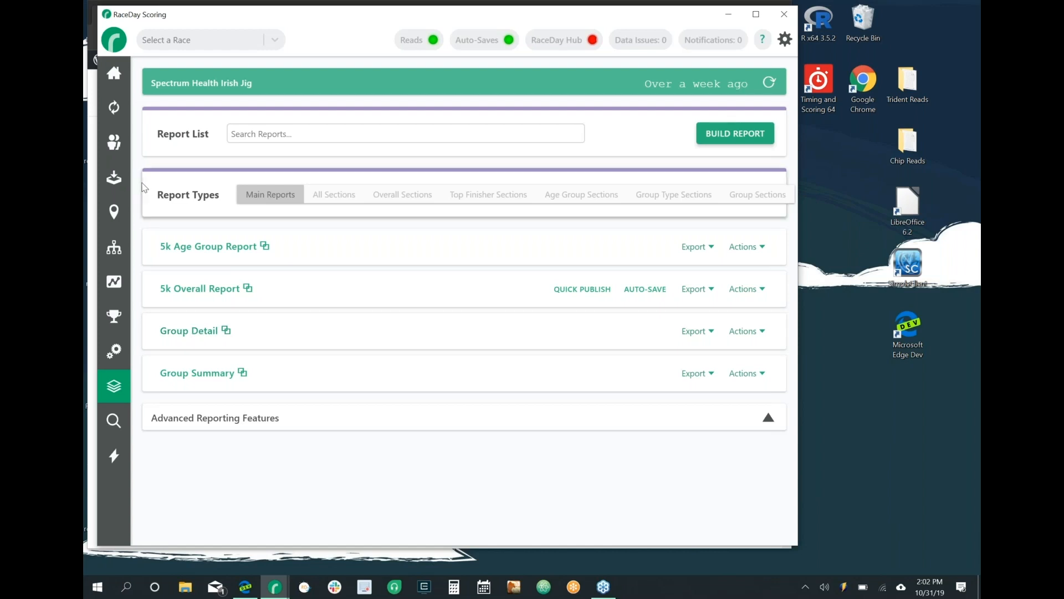
pyautogui.click(198, 332)
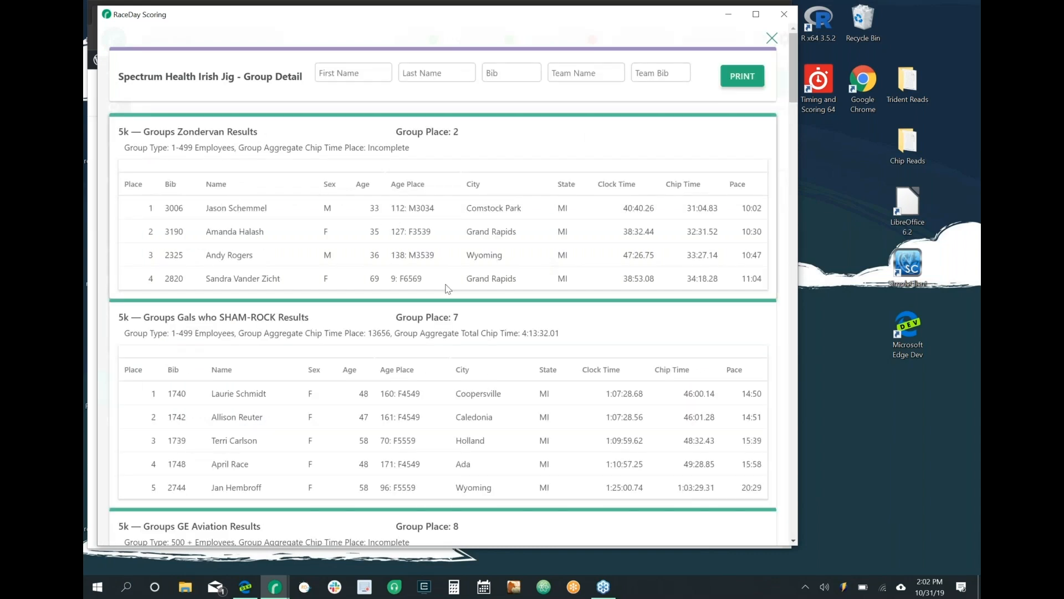
# Examine the group places and aggregate chip time results of the teams in the Group Detail report, and close the report
pyautogui.scroll(-1, 447, 286)
pyautogui.tripleClick(401, 96)
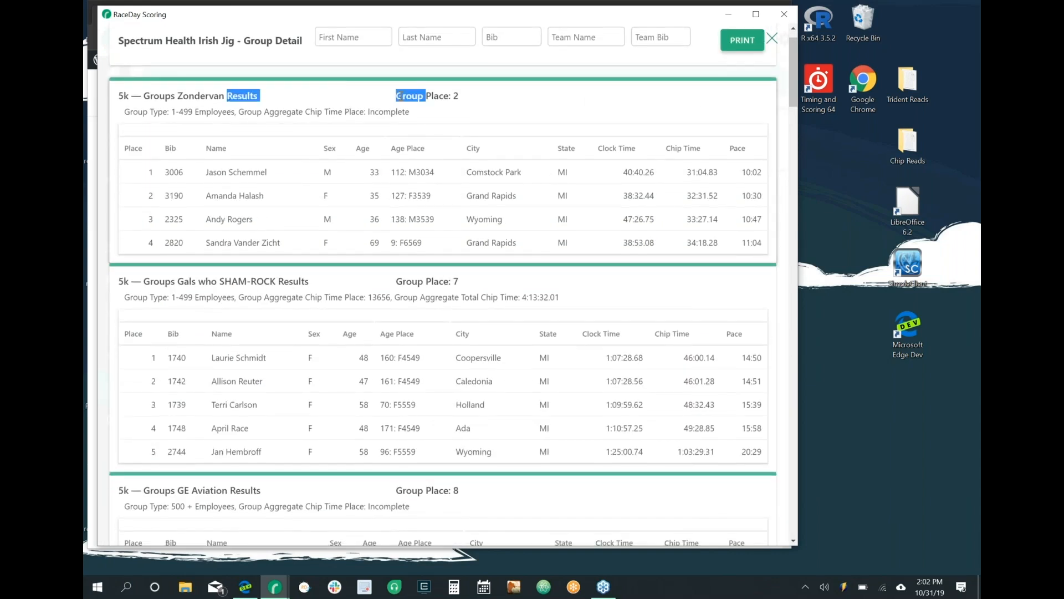
pyautogui.doubleClick(437, 282)
pyautogui.click(471, 290)
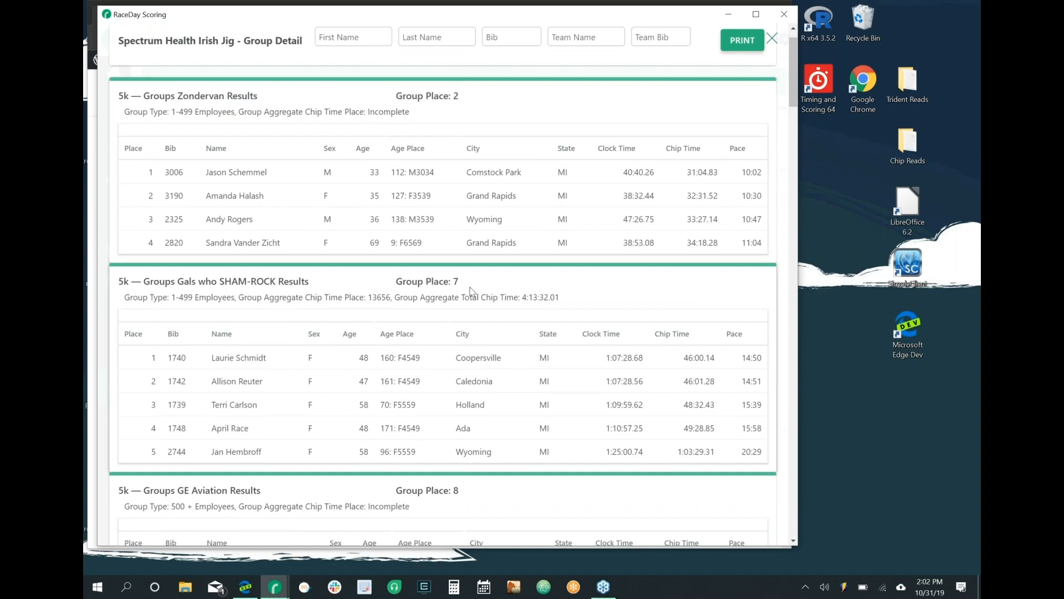
pyautogui.scroll(1, 470, 291)
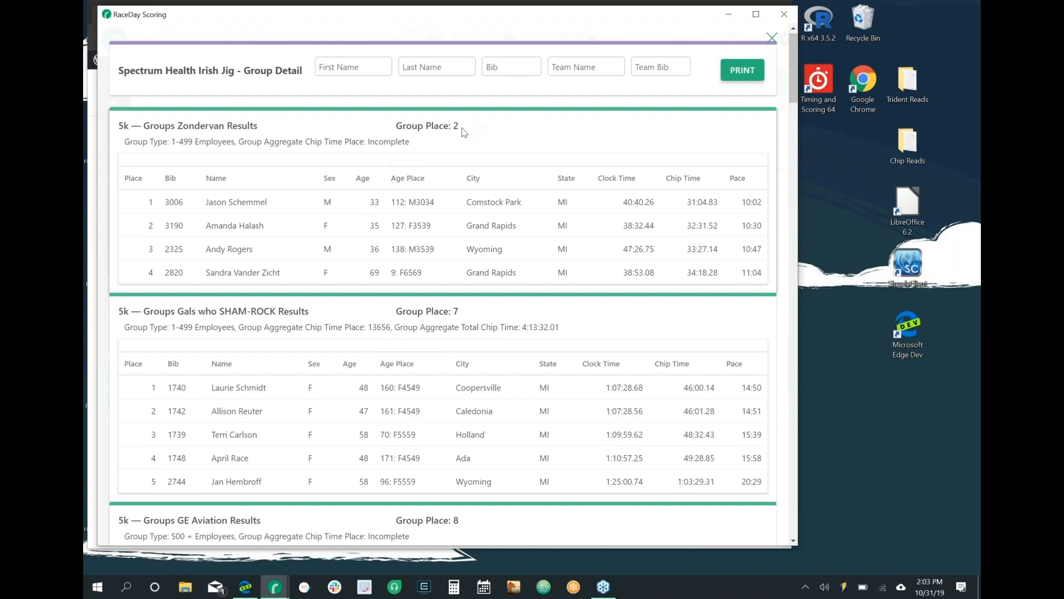
pyautogui.scroll(-1, 500, 423)
pyautogui.scroll(2, 500, 422)
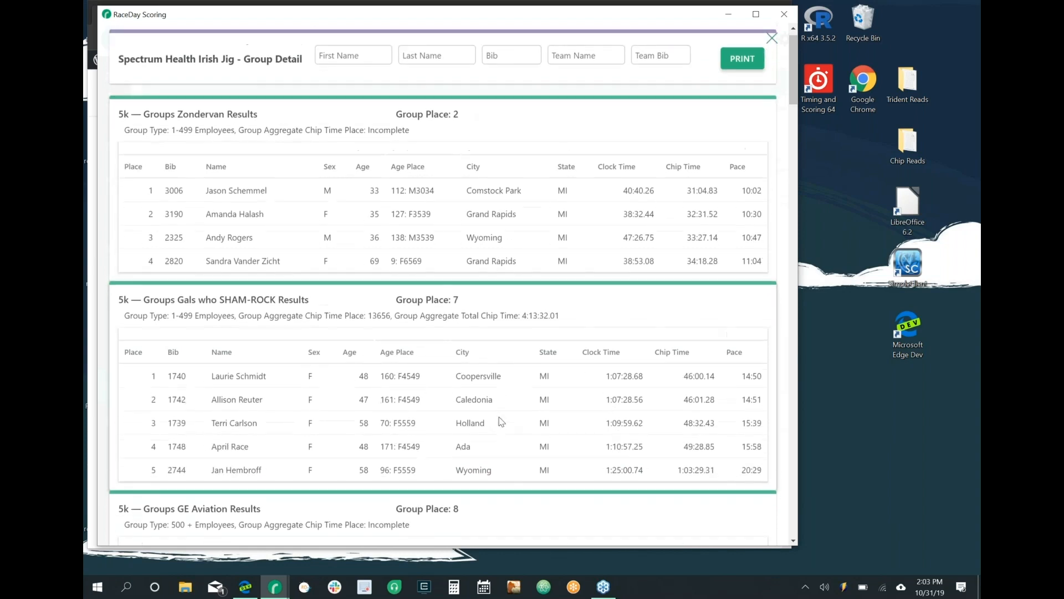
pyautogui.scroll(-3, 497, 477)
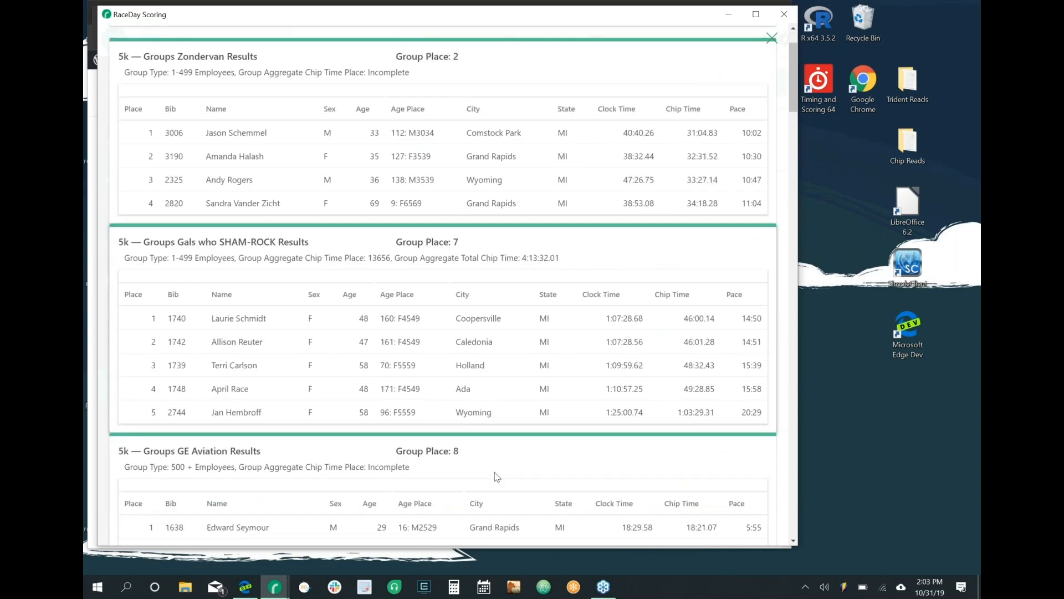
pyautogui.scroll(-15, 497, 476)
pyautogui.doubleClick(516, 456)
pyautogui.scroll(10, 515, 456)
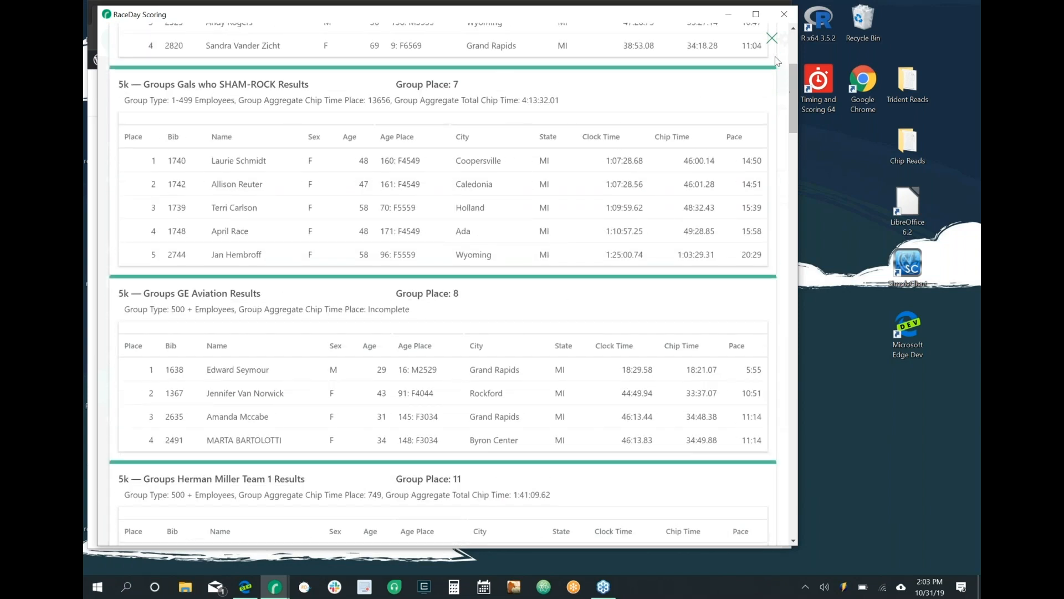
pyautogui.click(772, 37)
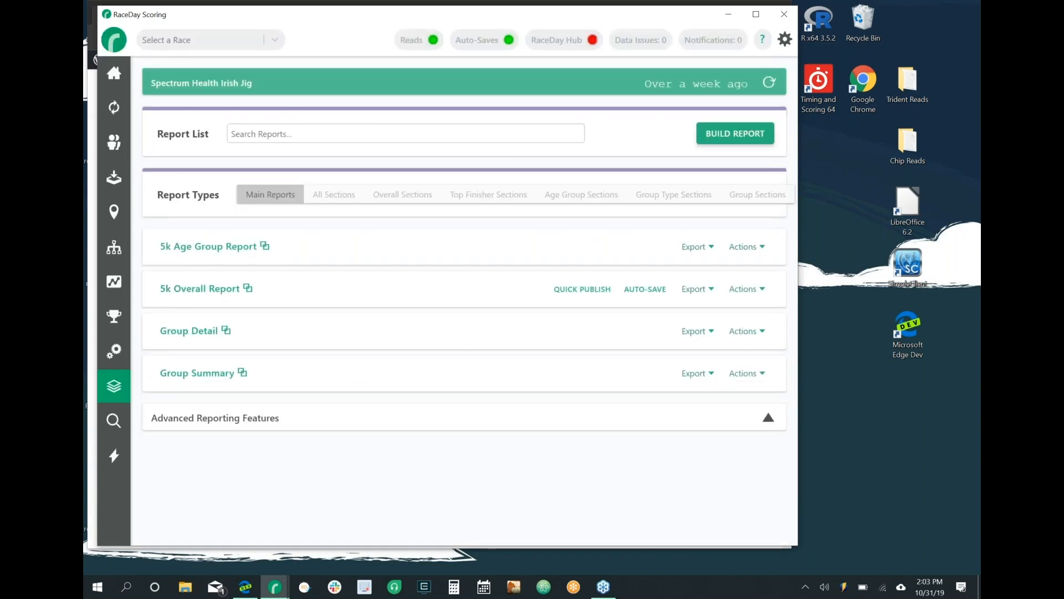
# Open the group options of the 5k scored event and review the available group scoring types
pyautogui.click(114, 248)
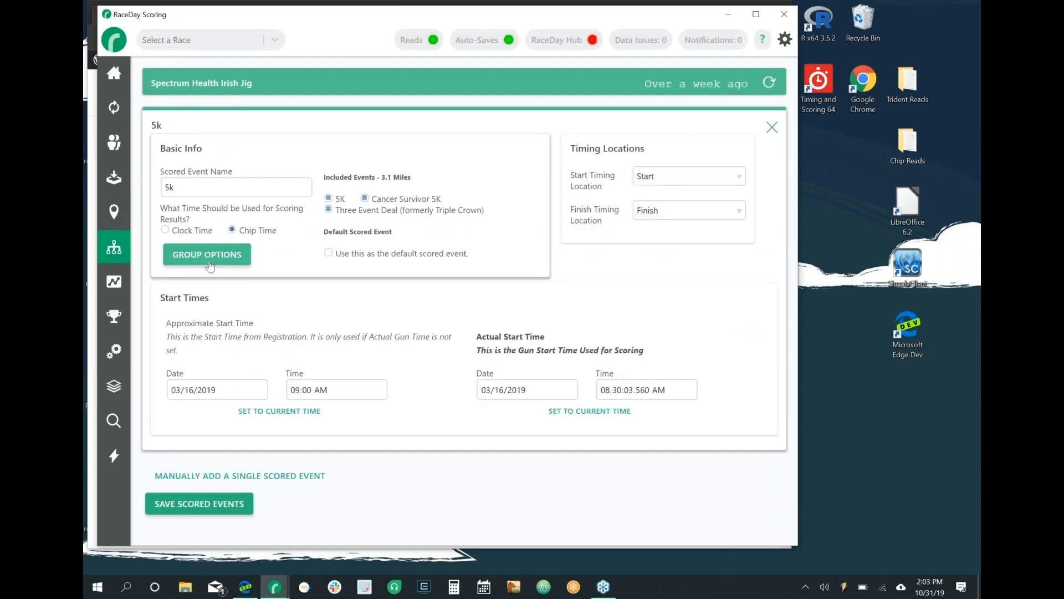
pyautogui.click(205, 256)
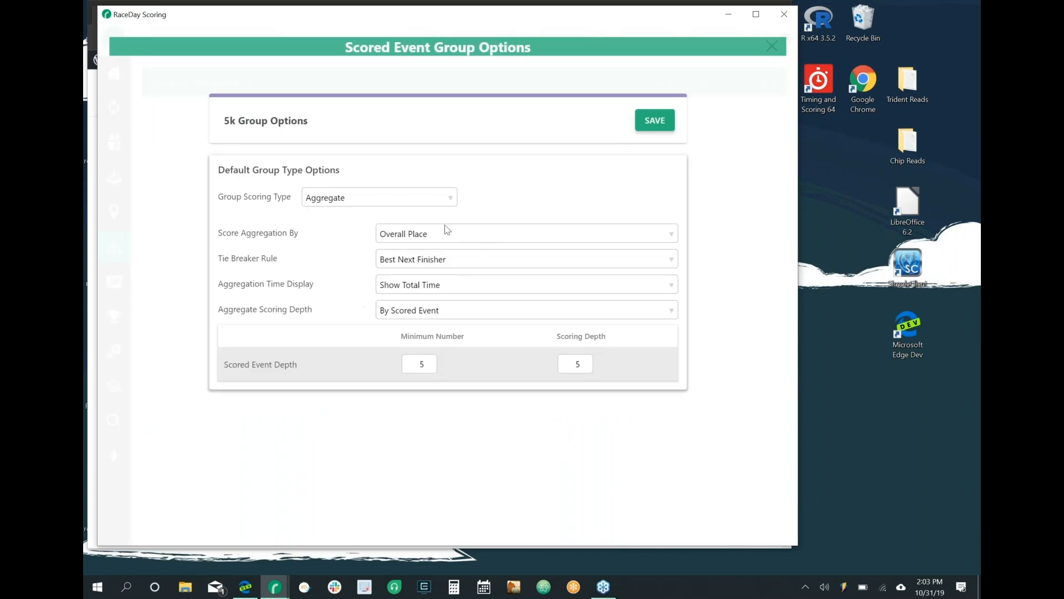
pyautogui.click(427, 202)
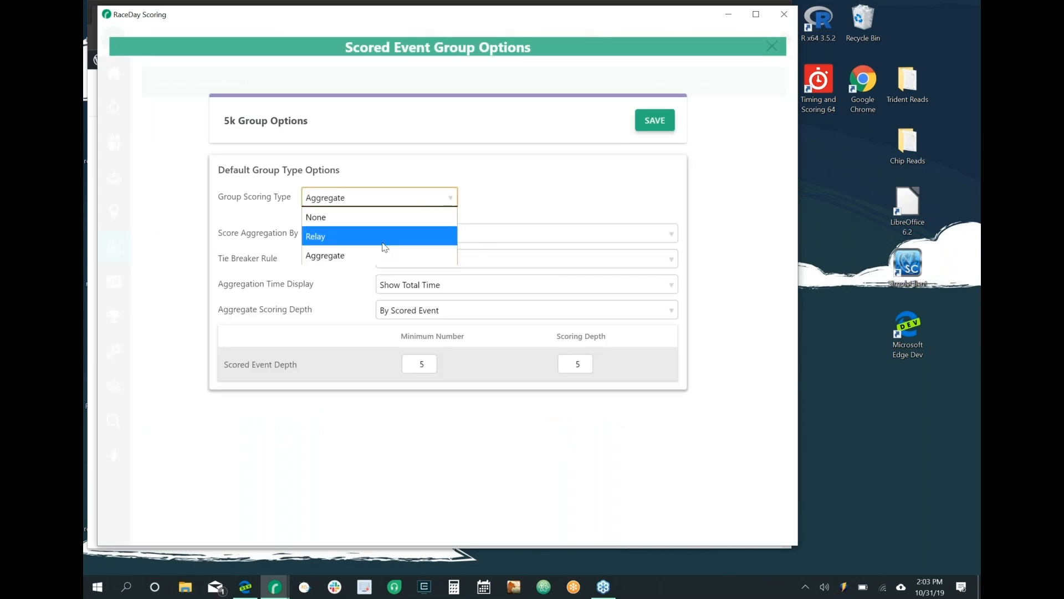
pyautogui.click(238, 280)
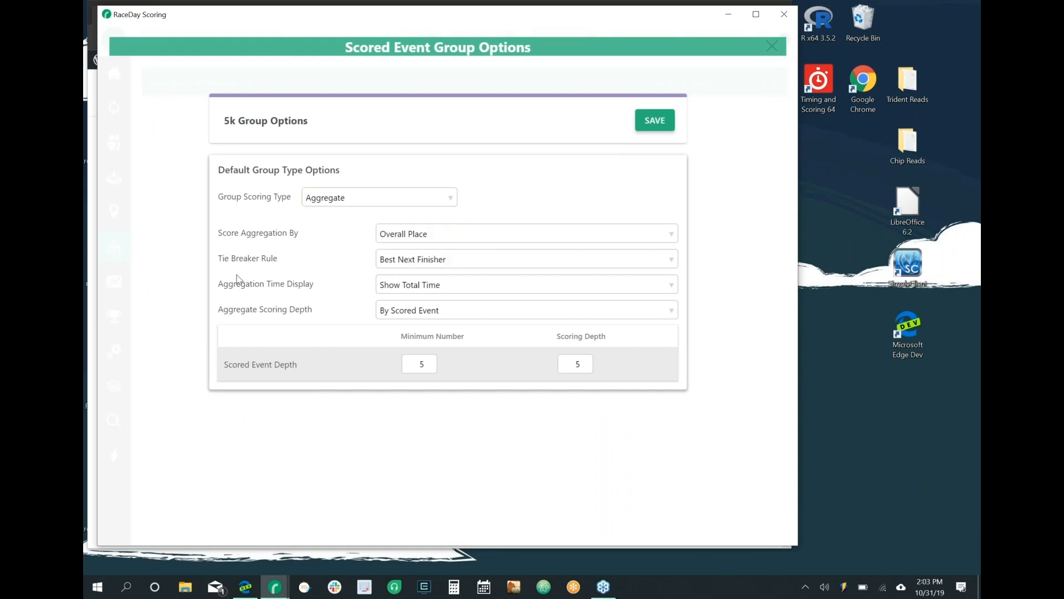
# Review the Score Aggregation By and Aggregate Scoring Depth choices for the 5k, and close the group options without saving
pyautogui.click(451, 238)
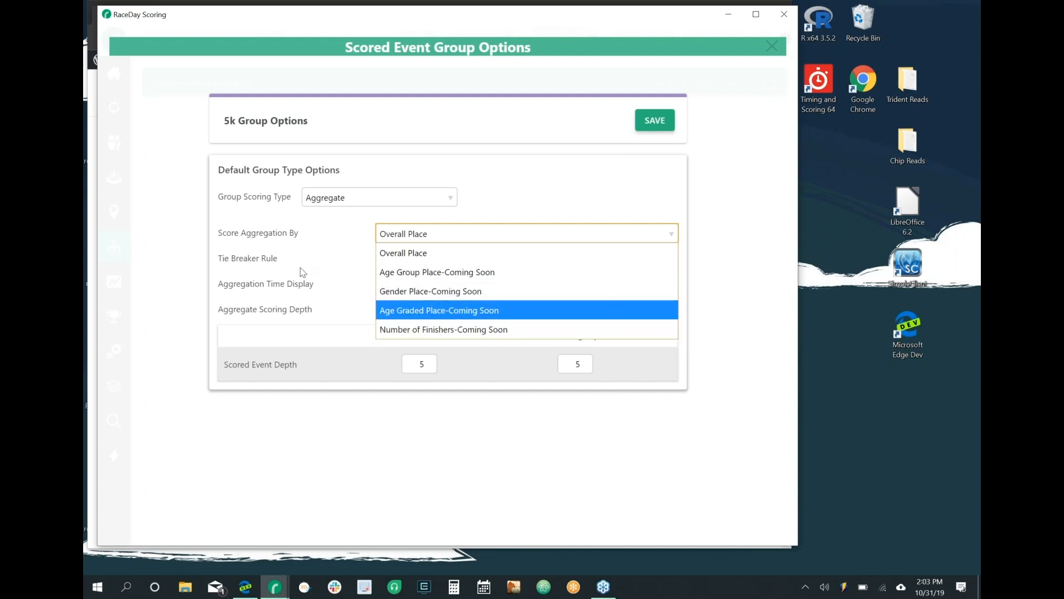
pyautogui.click(303, 271)
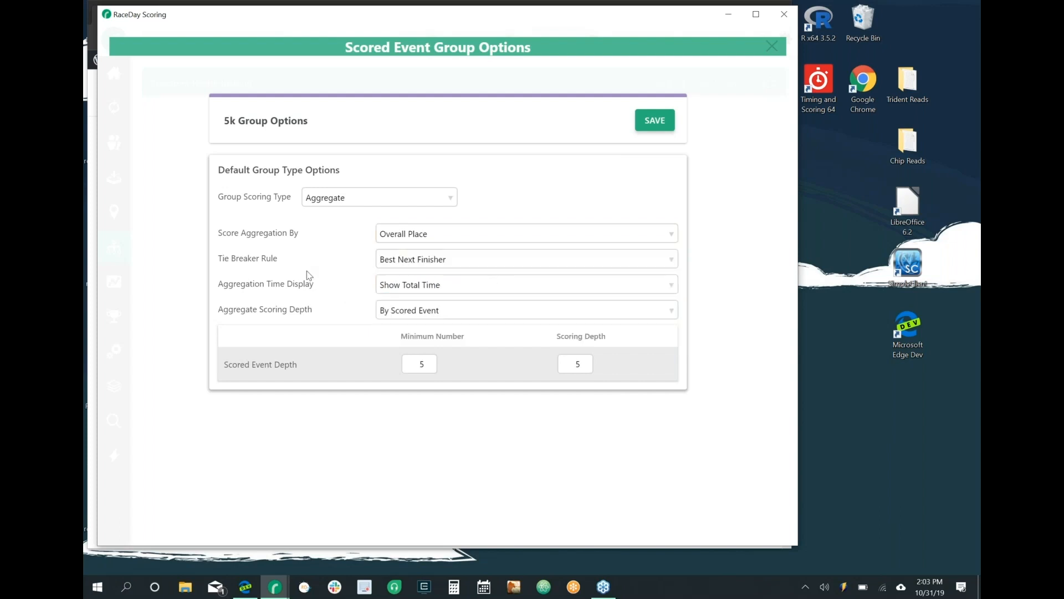
pyautogui.tripleClick(446, 331)
pyautogui.click(486, 317)
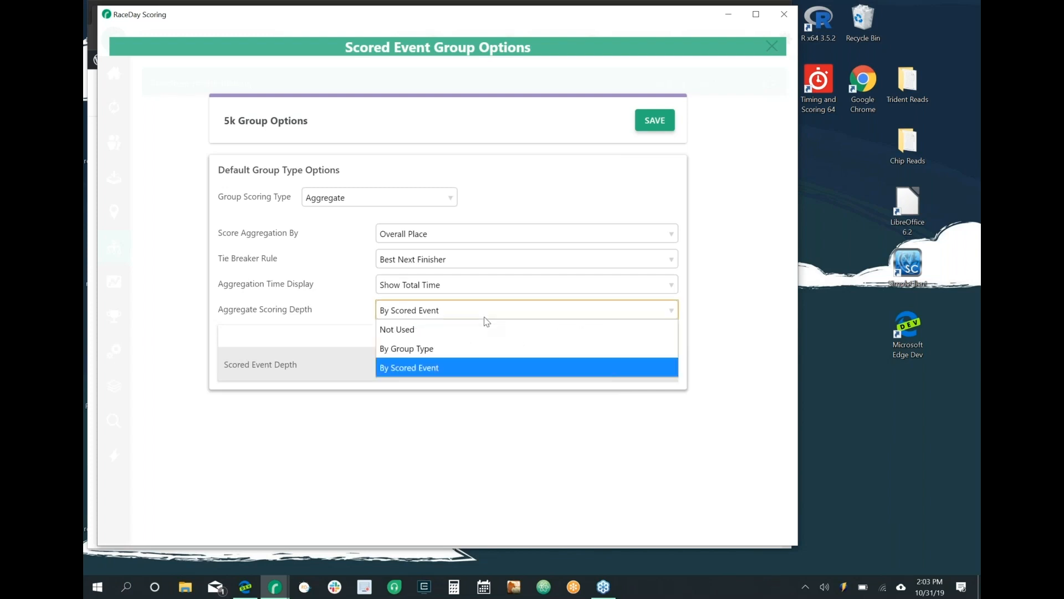
pyautogui.click(484, 317)
pyautogui.click(772, 49)
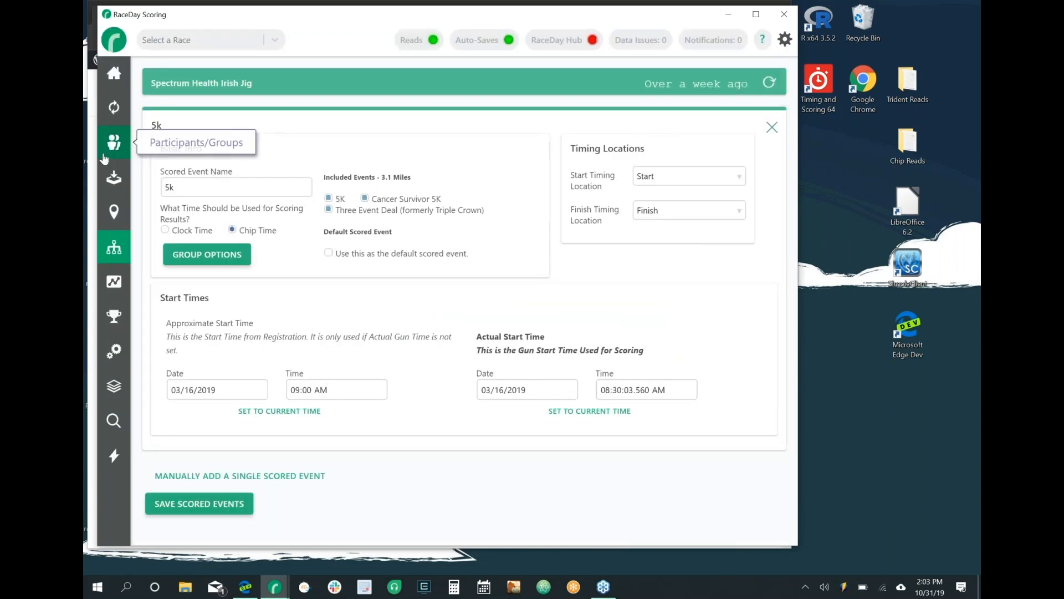
# Open the race's group classifications and view the details of the 1-499 Employees group type
pyautogui.click(114, 143)
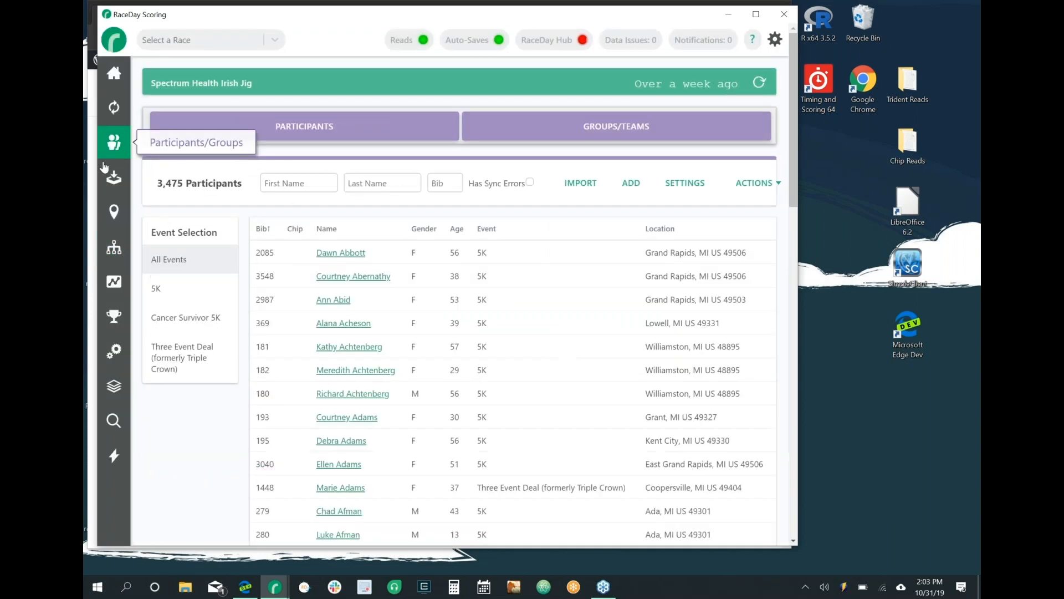
pyautogui.click(117, 320)
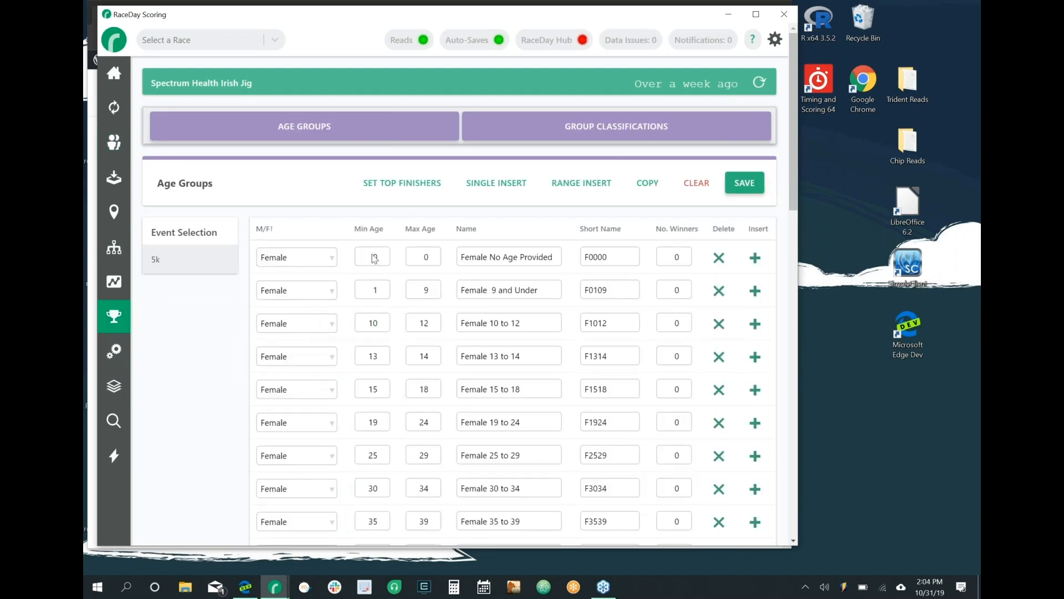
pyautogui.click(656, 129)
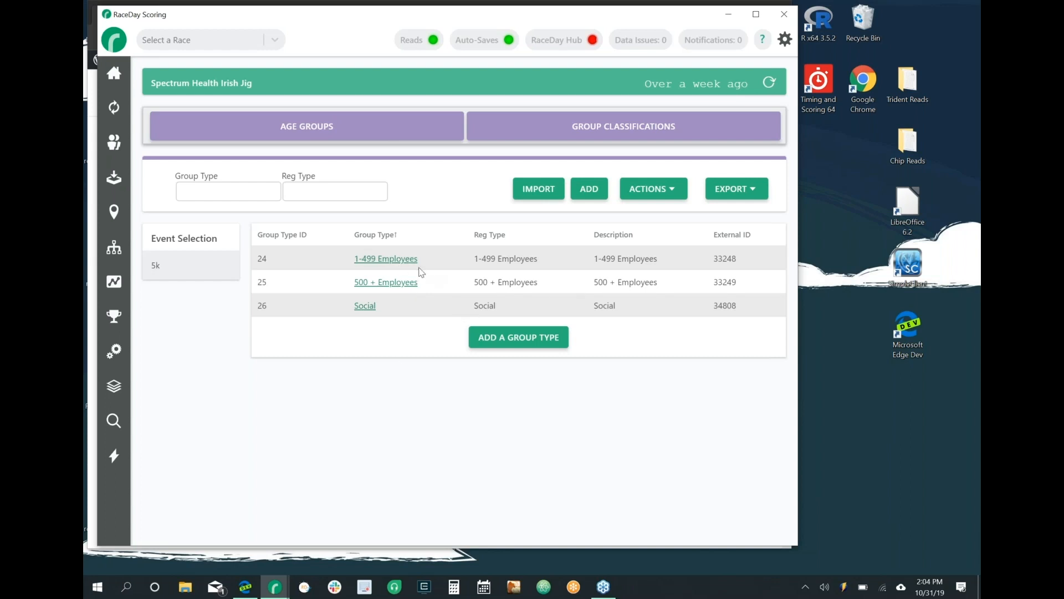
pyautogui.click(386, 259)
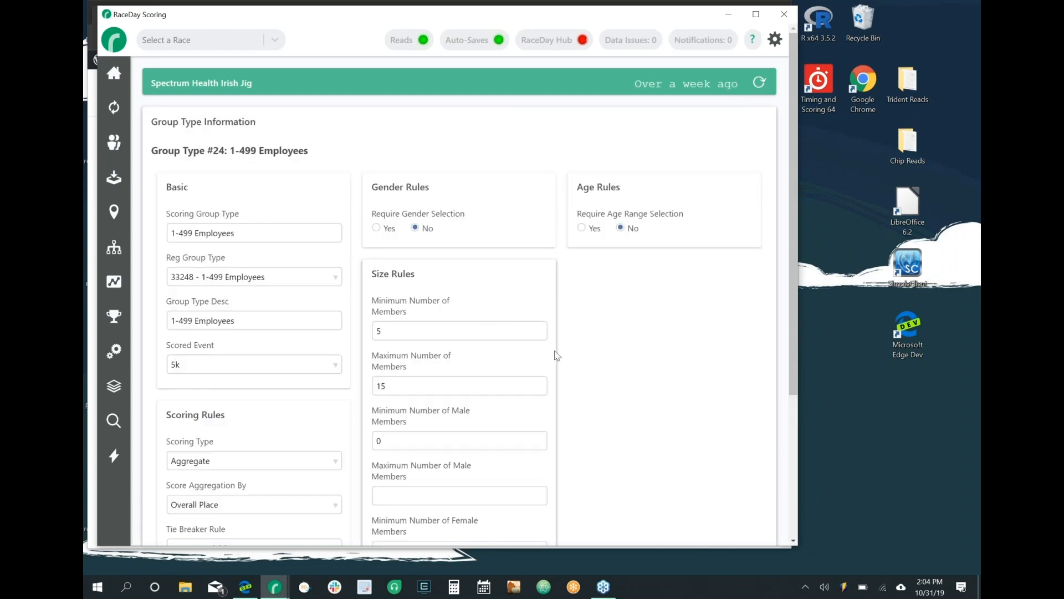
# Review the scoring, gender, age and size rules of the 1-499 Employees group type, and leave it without saving
pyautogui.scroll(-3, 557, 355)
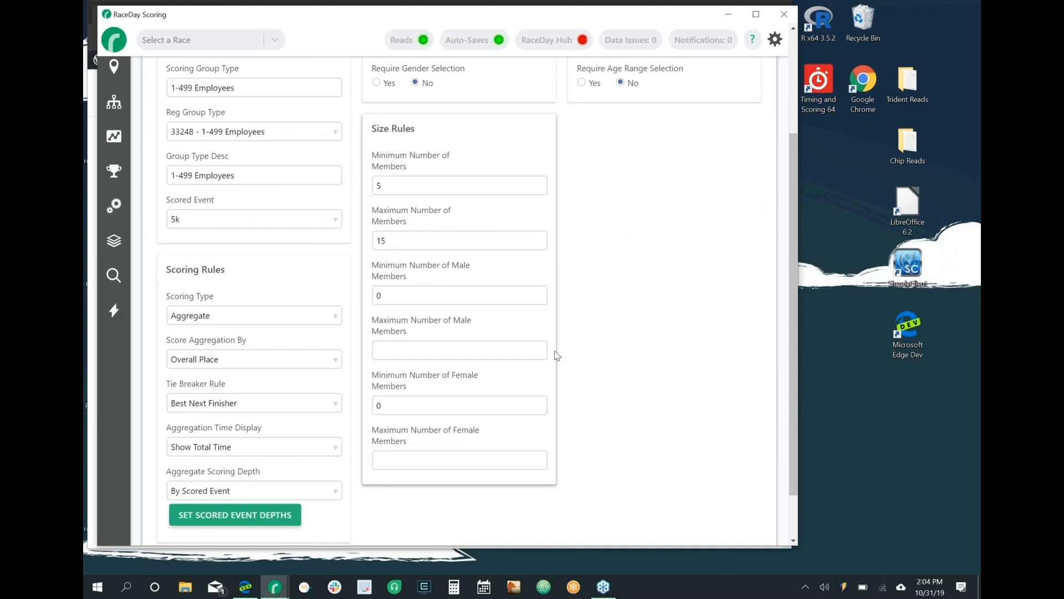
pyautogui.scroll(3, 557, 356)
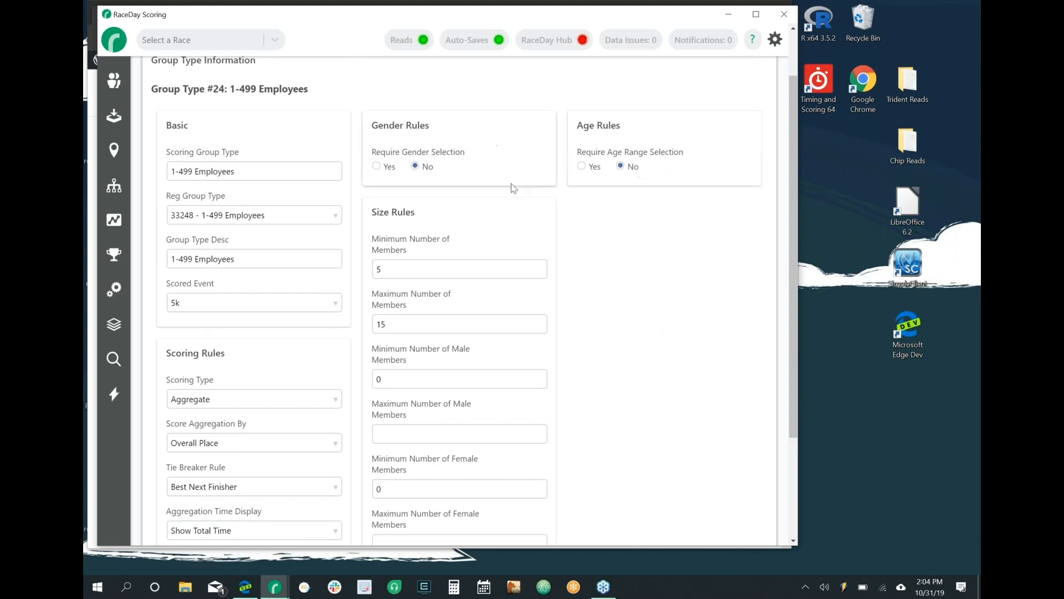
pyautogui.scroll(-2, 697, 338)
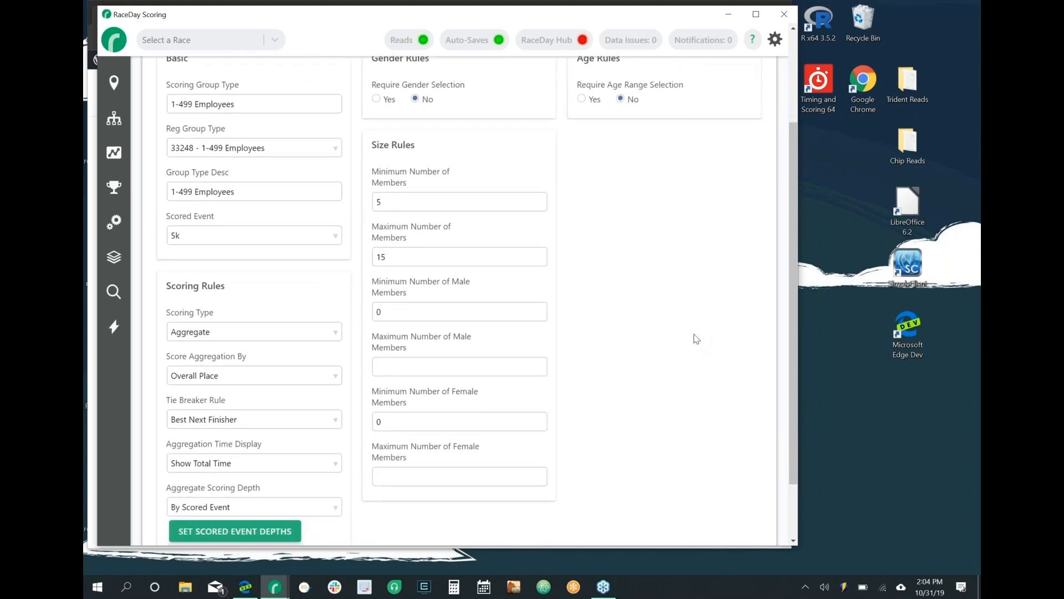
pyautogui.scroll(2, 696, 339)
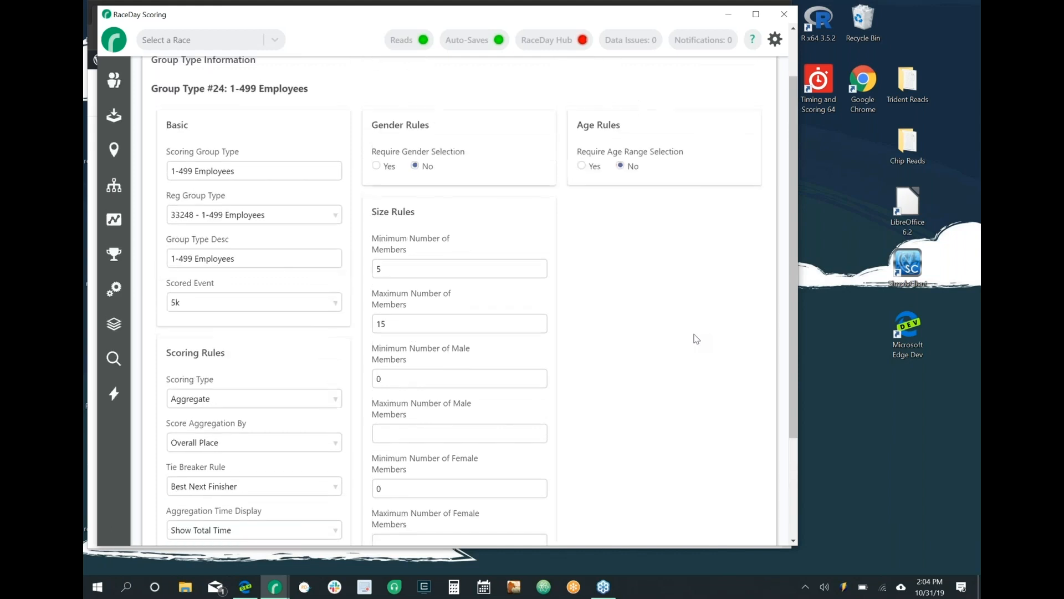
pyautogui.scroll(-5, 694, 337)
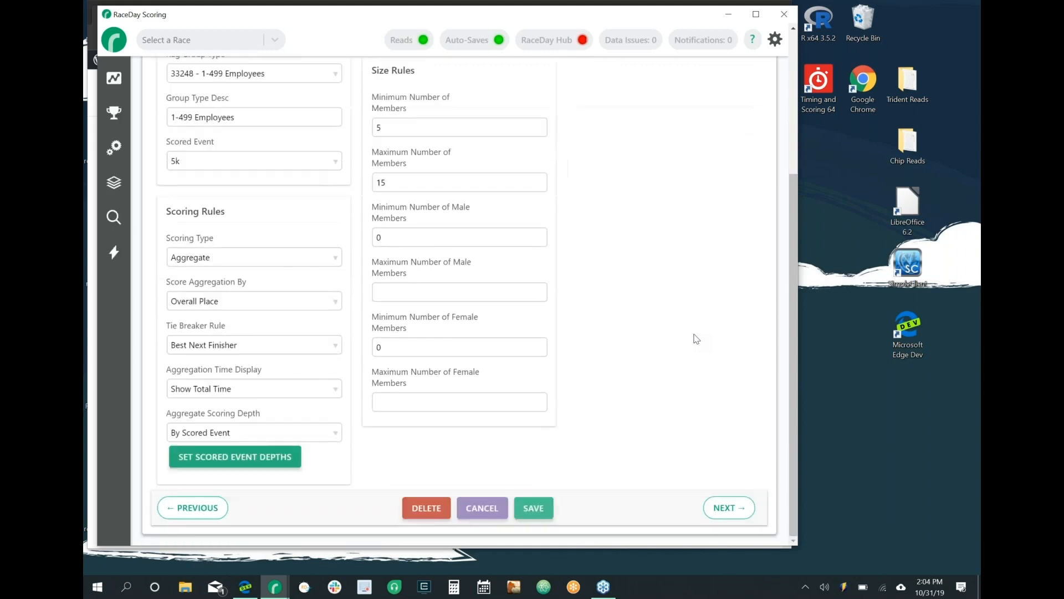
pyautogui.click(491, 510)
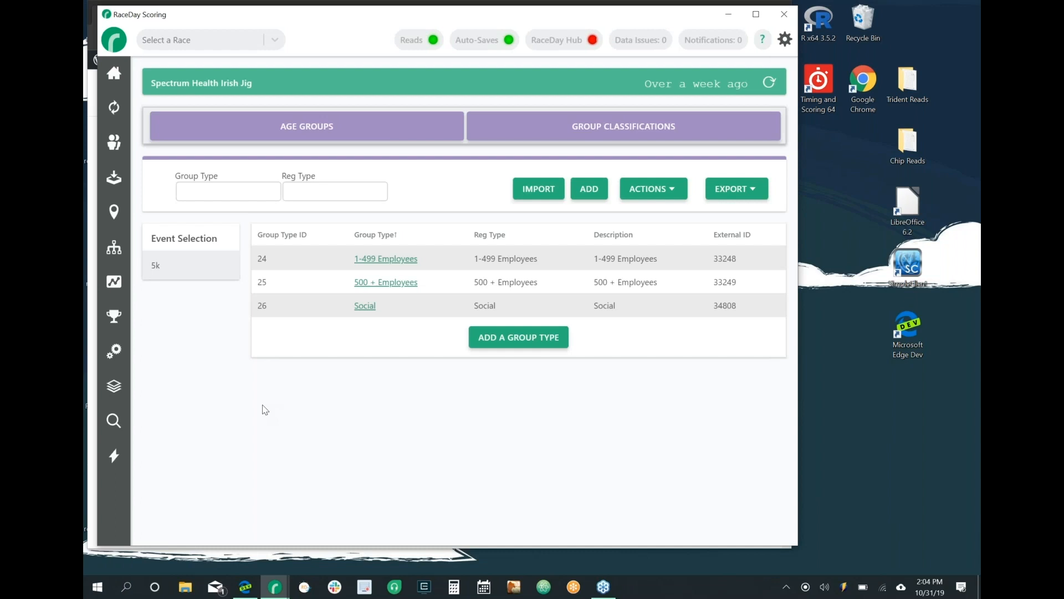
# Switch to the release notes in the browser and highlight the Section Place field update with its DNF/DNS/DNQ flags
pyautogui.click(89, 206)
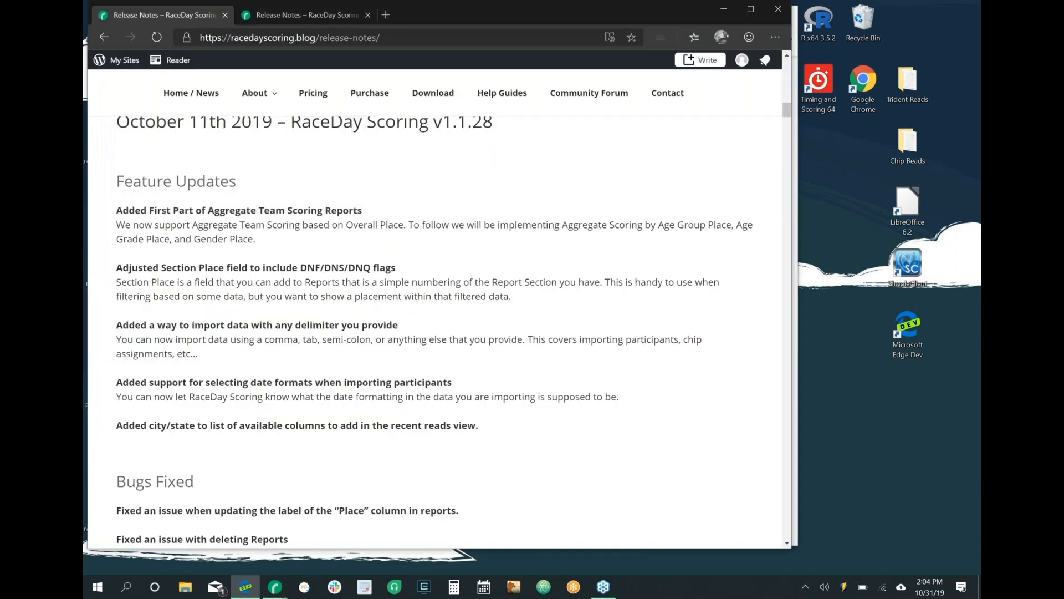
pyautogui.tripleClick(276, 268)
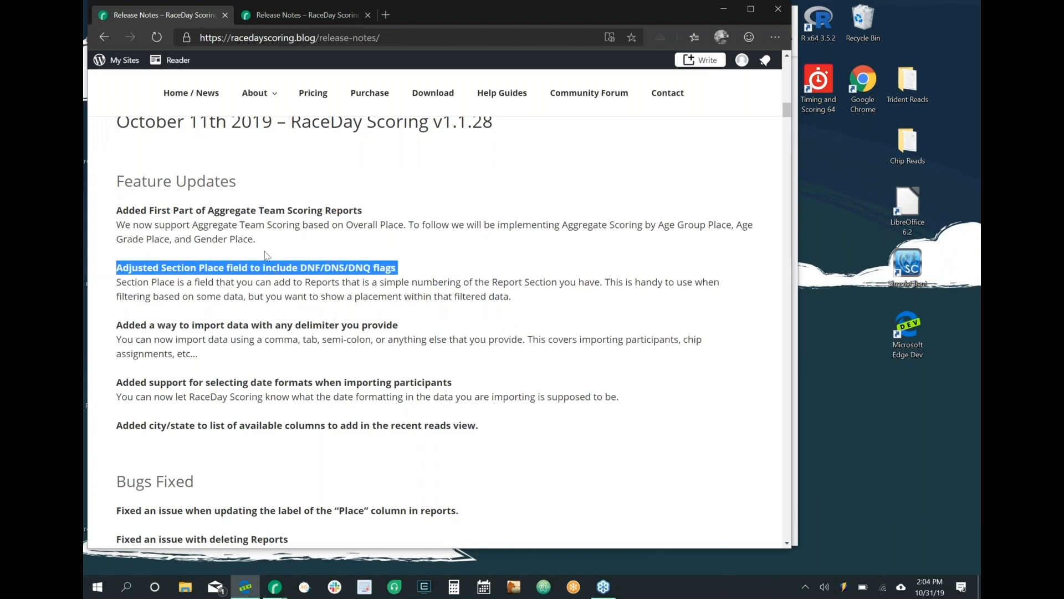
pyautogui.click(415, 268)
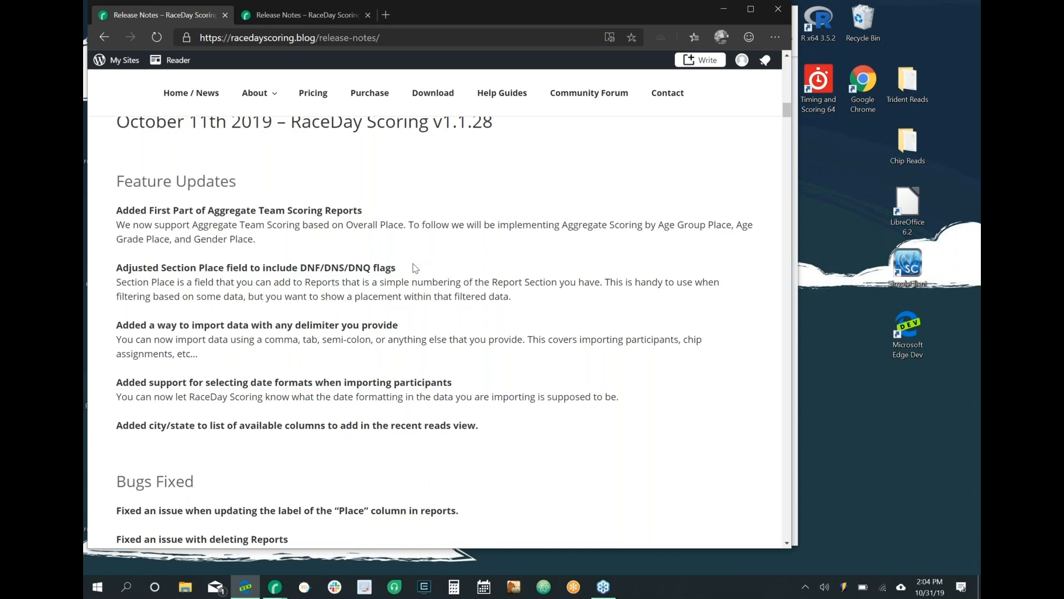
pyautogui.moveTo(300, 267); pyautogui.dragTo(371, 272)
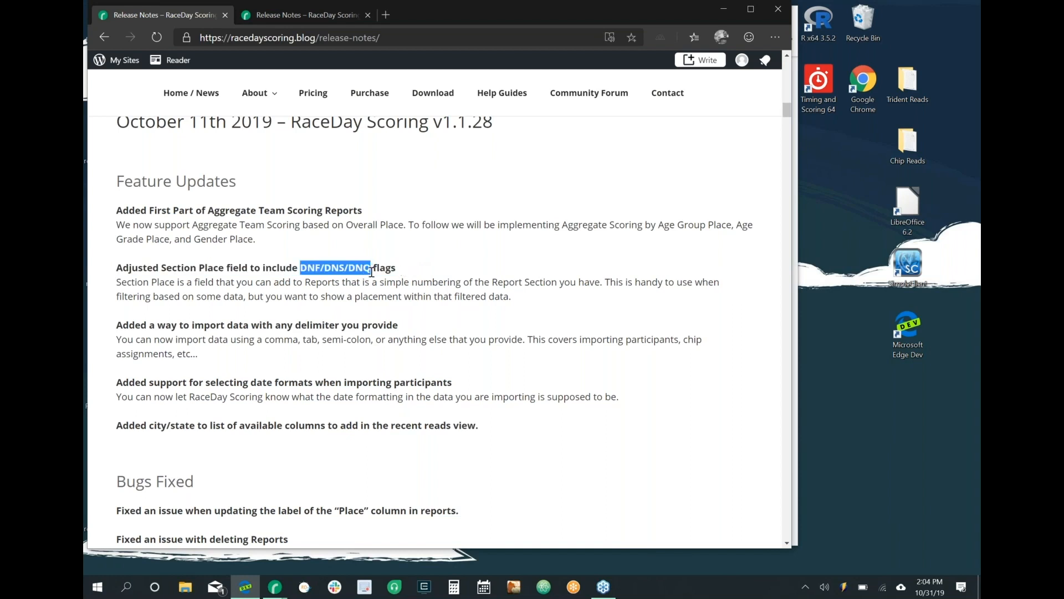
pyautogui.moveTo(161, 268); pyautogui.dragTo(248, 271)
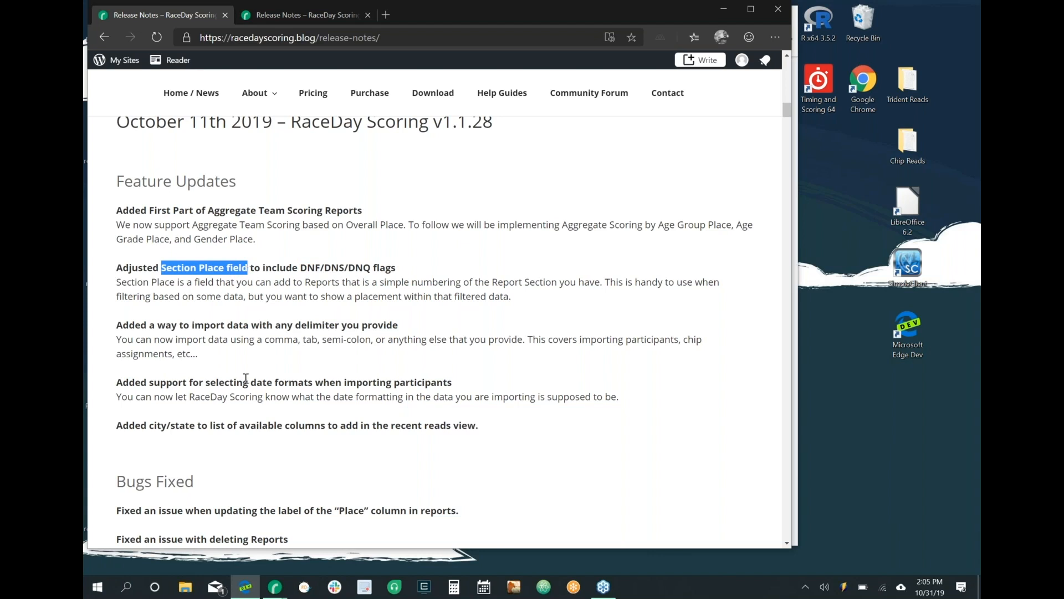
# Switch to RaceDay Scoring, open the 5k Overall Report for editing, and show the filters of its 5k Overall section
pyautogui.click(270, 592)
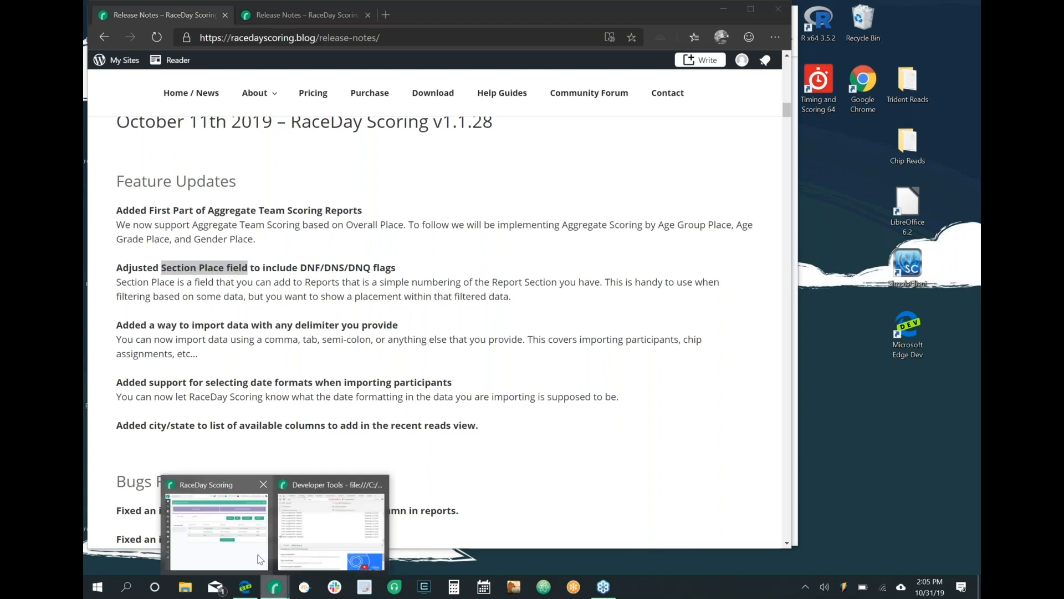
pyautogui.click(261, 558)
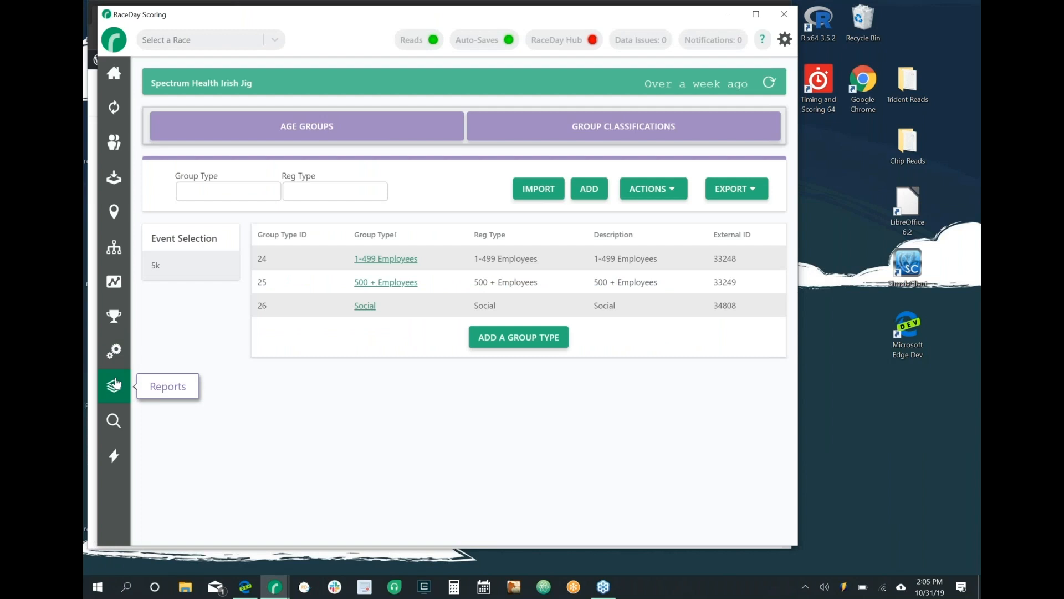
pyautogui.click(114, 383)
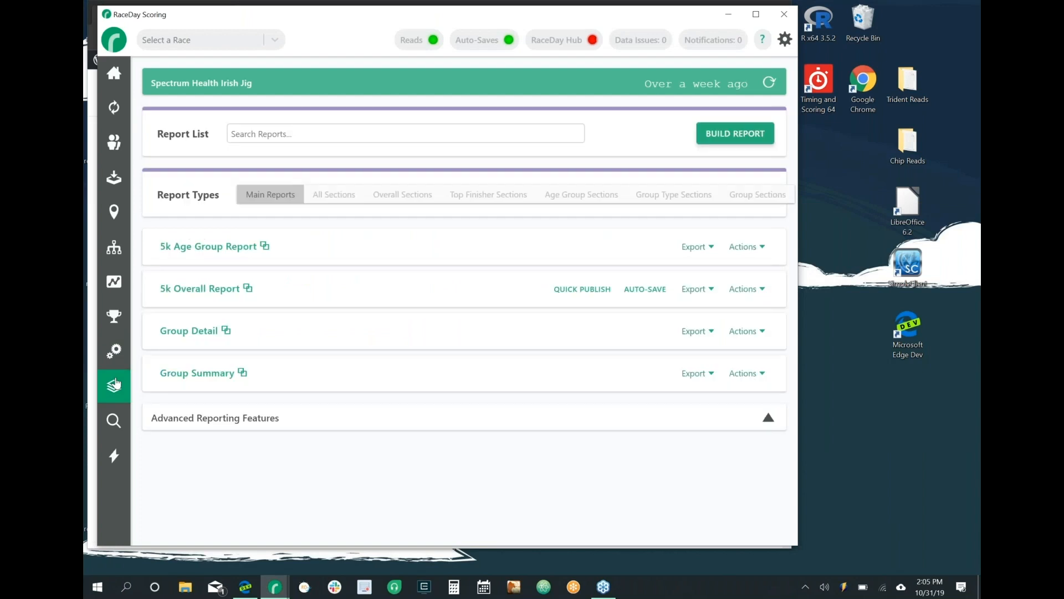
pyautogui.click(756, 294)
pyautogui.click(735, 309)
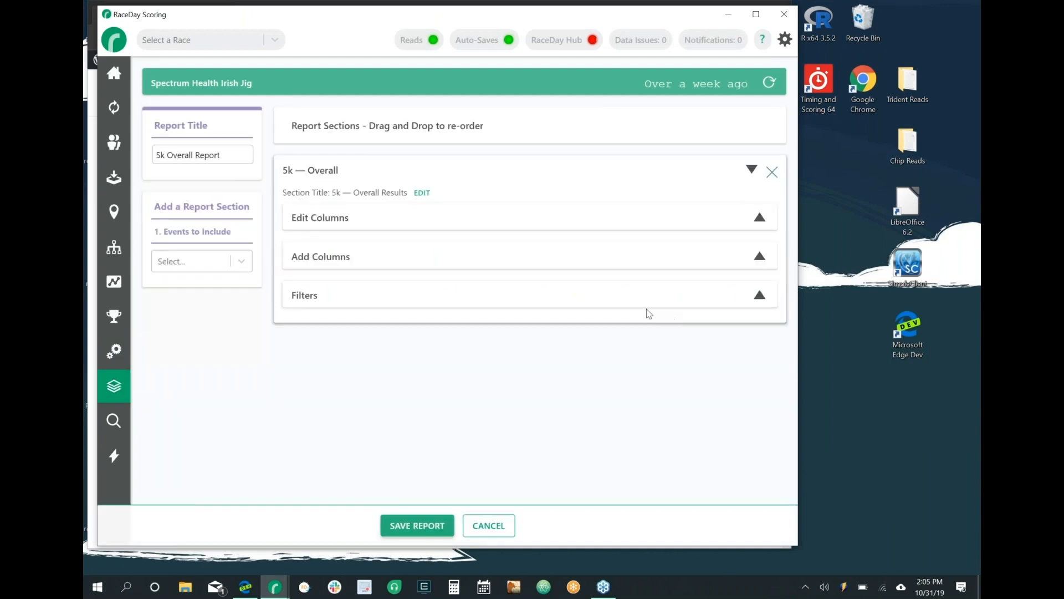
pyautogui.click(564, 303)
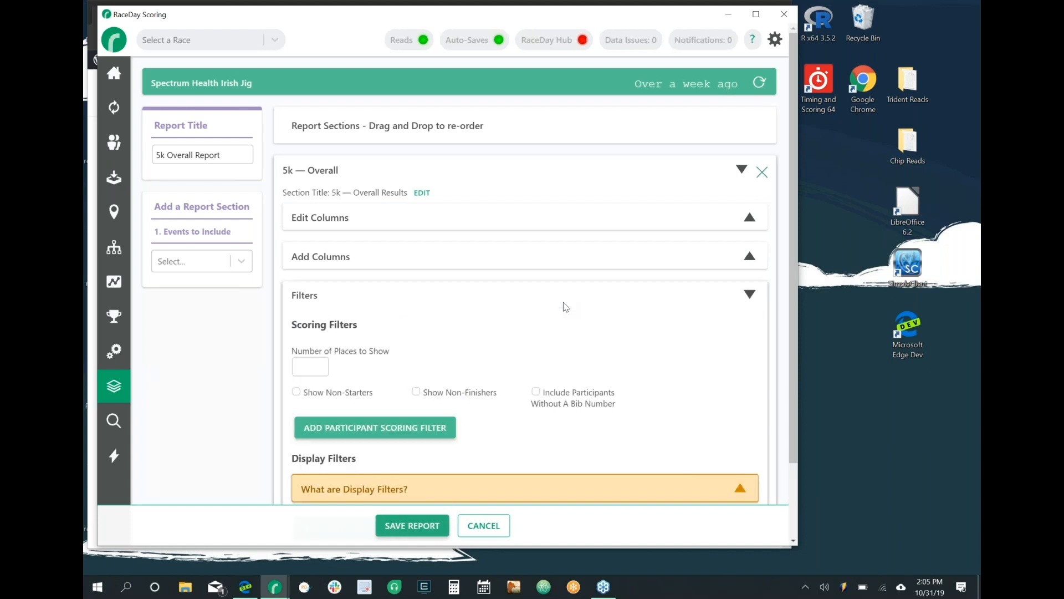
# Review the field choices of a new participant display filter for the 5k Overall section, remove the filter, and collapse the filter settings
pyautogui.scroll(-2, 565, 306)
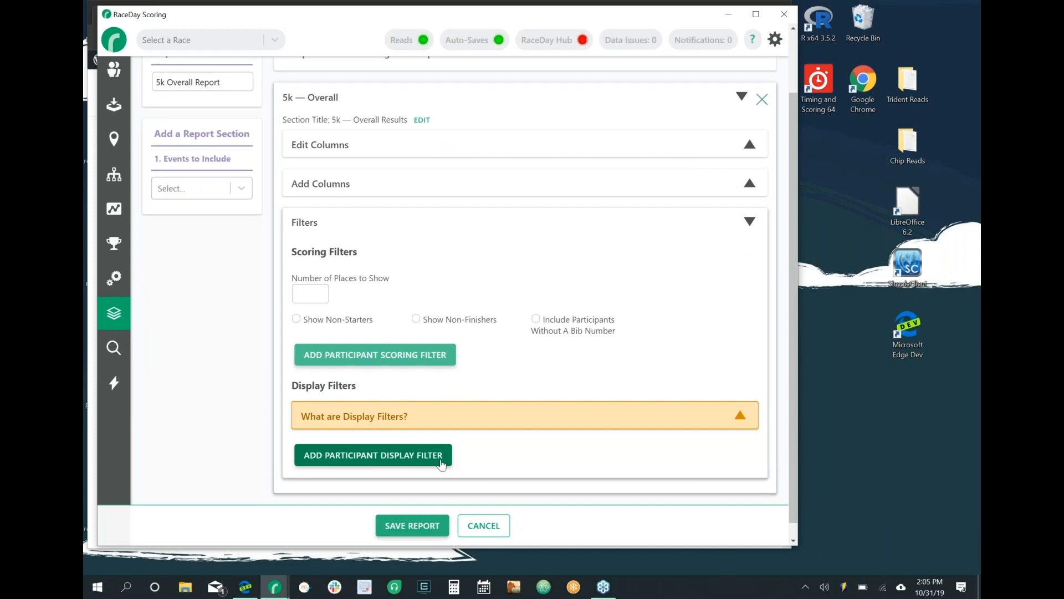
pyautogui.scroll(-1, 442, 464)
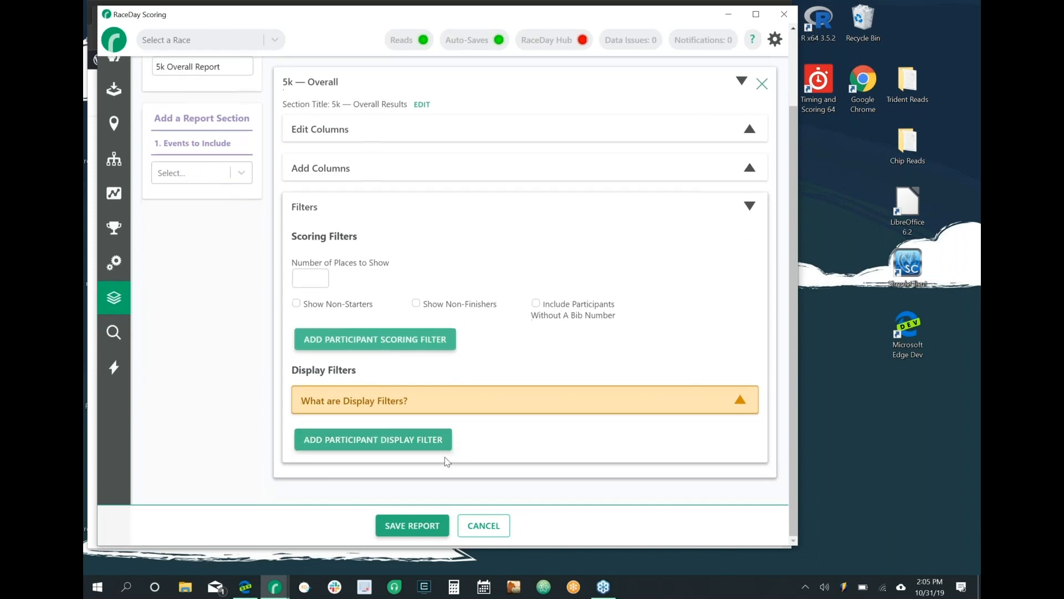
pyautogui.click(410, 446)
pyautogui.click(413, 455)
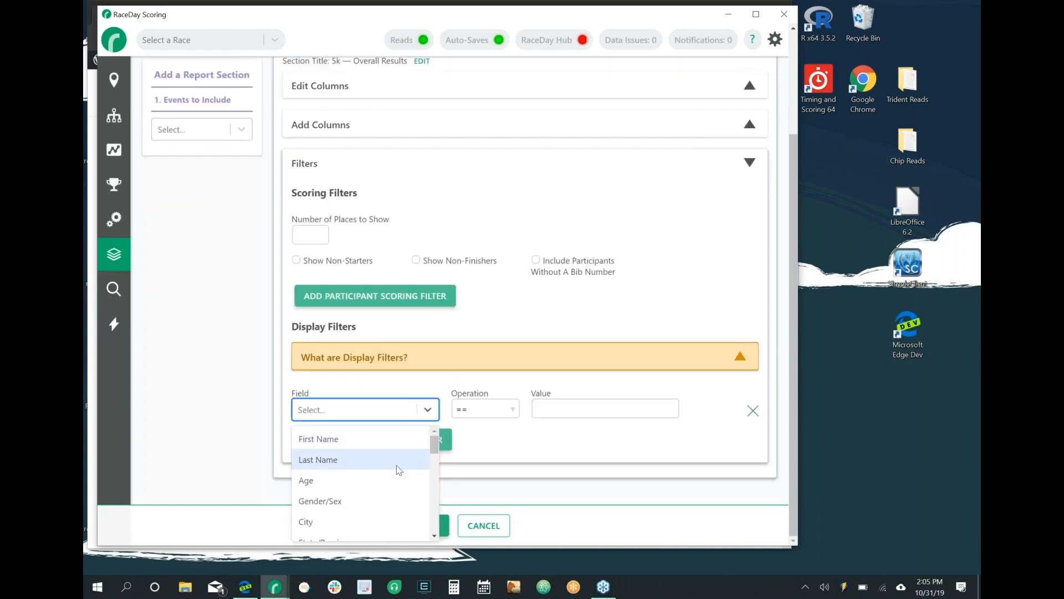
pyautogui.click(754, 411)
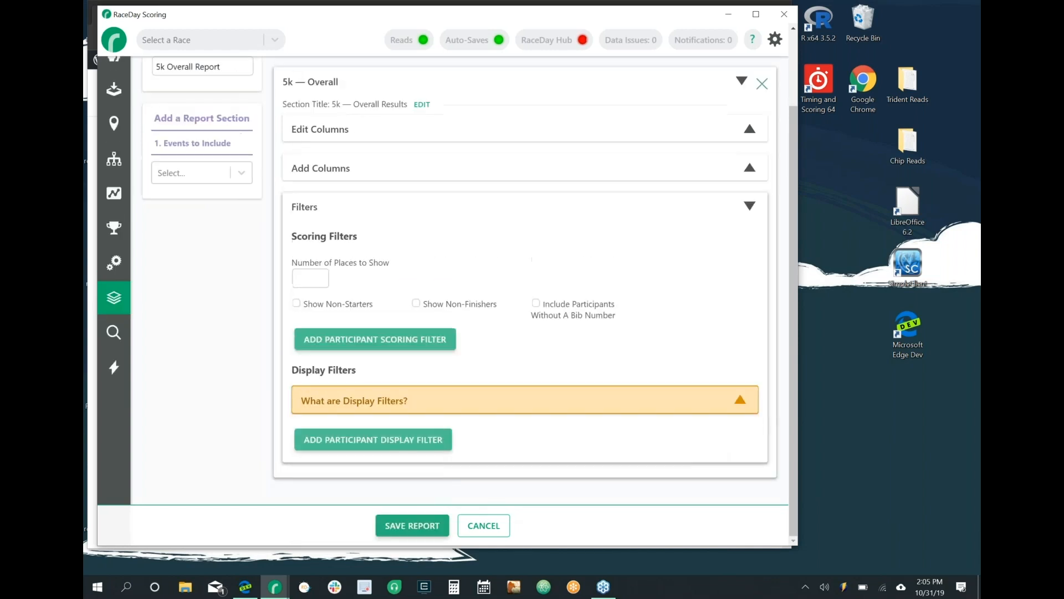
pyautogui.click(748, 208)
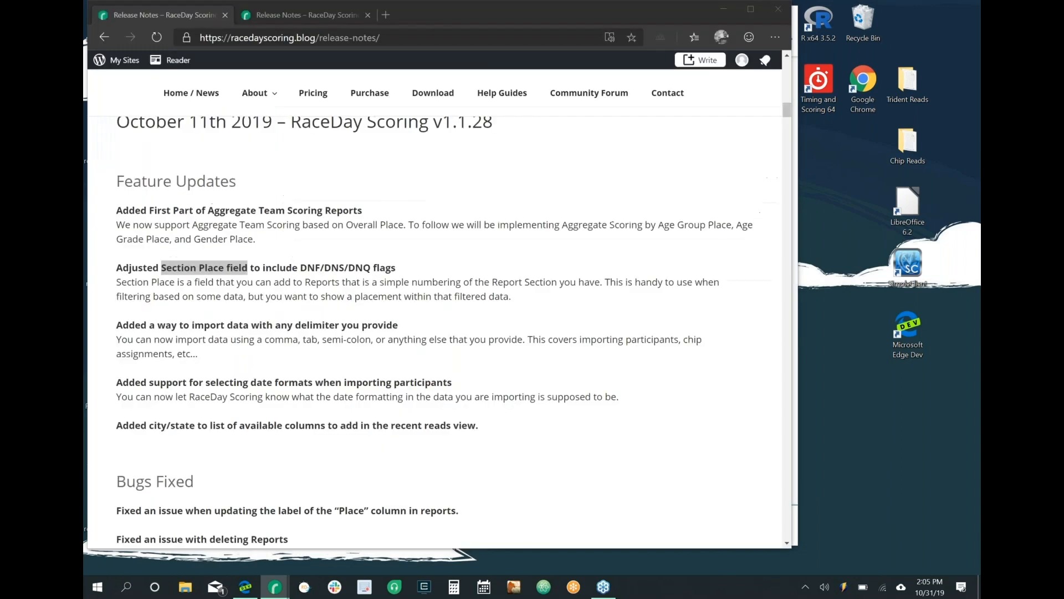
# Bring RaceDay Scoring back into view, and return to the release notes to highlight the DNF/DNS/DNQ flags
pyautogui.click(275, 588)
pyautogui.click(249, 545)
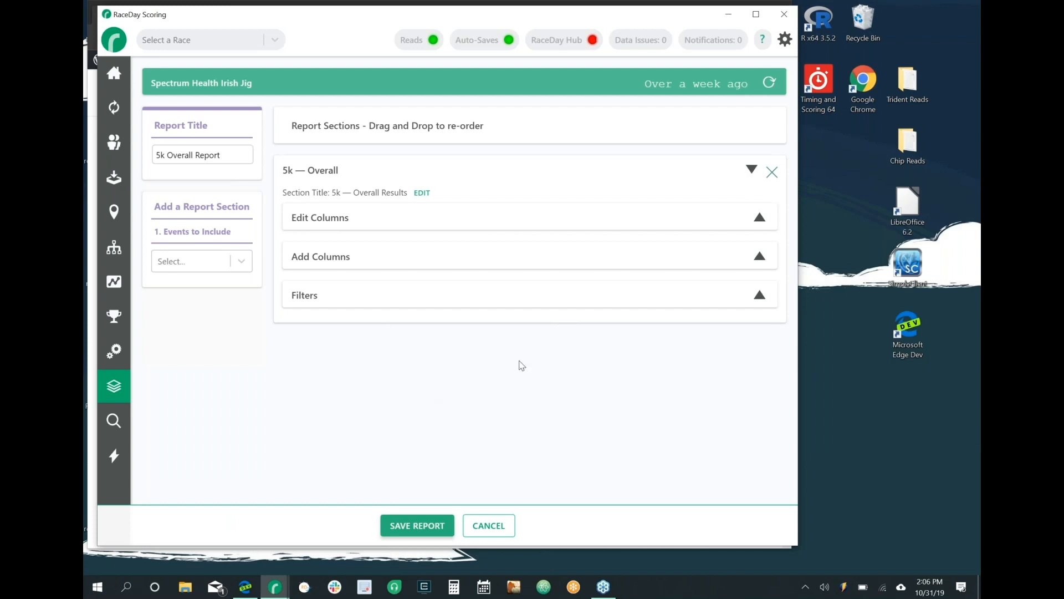
pyautogui.click(93, 235)
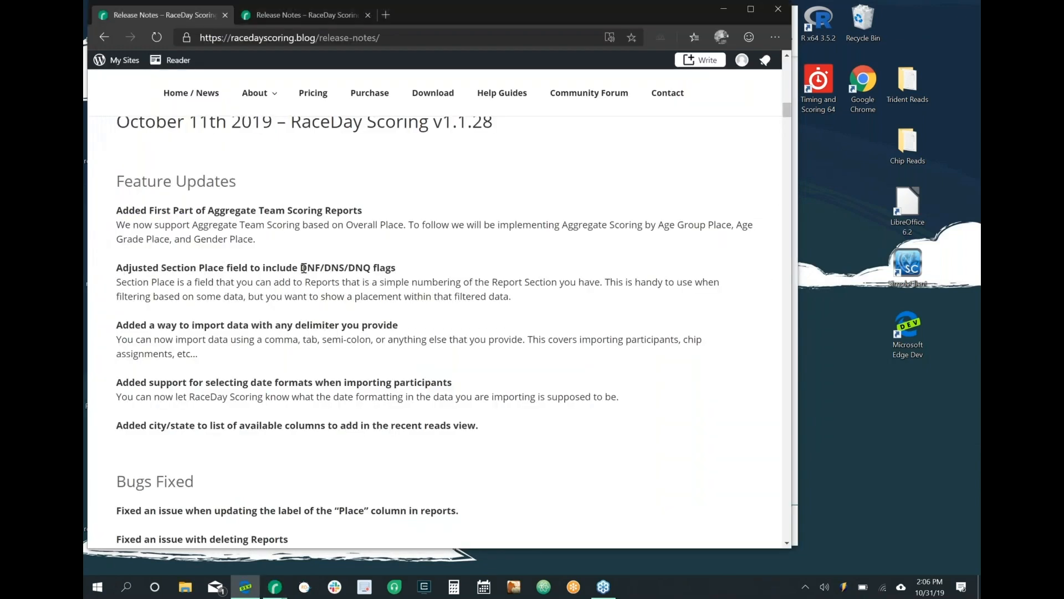
pyautogui.moveTo(304, 269); pyautogui.dragTo(375, 265)
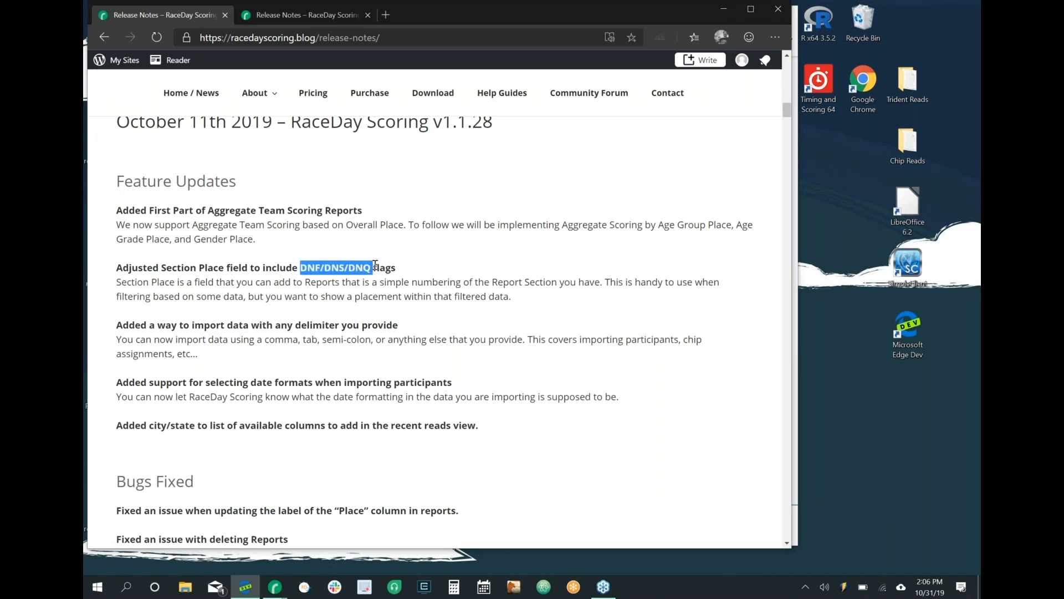
# Highlight the release note about importing data with any delimiter and point out its comma, tab and semi-colon options
pyautogui.scroll(-1, 375, 264)
pyautogui.doubleClick(375, 266)
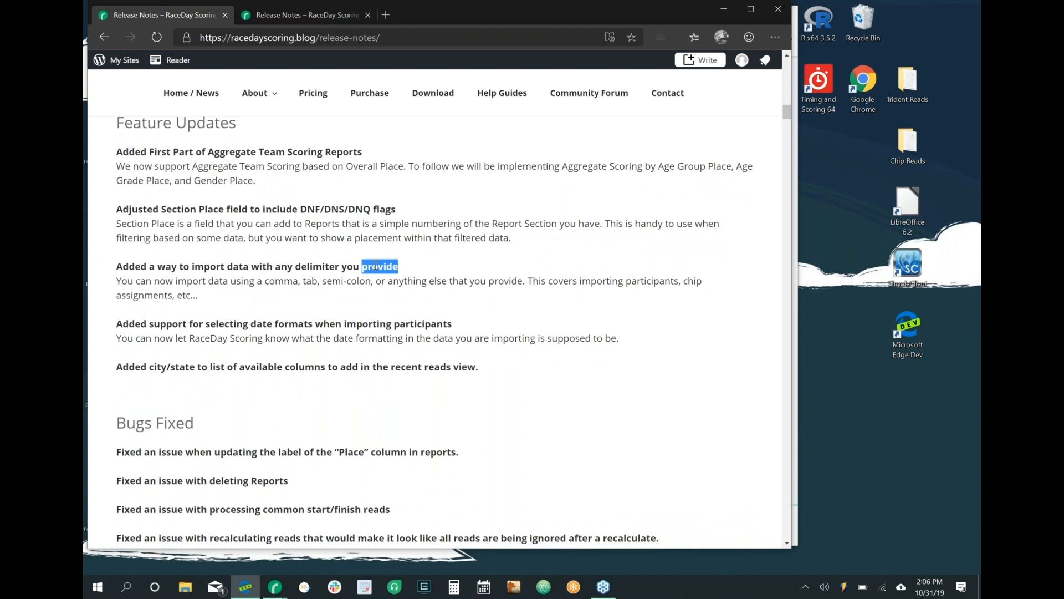
pyautogui.doubleClick(198, 266)
pyautogui.doubleClick(406, 271)
pyautogui.tripleClick(406, 271)
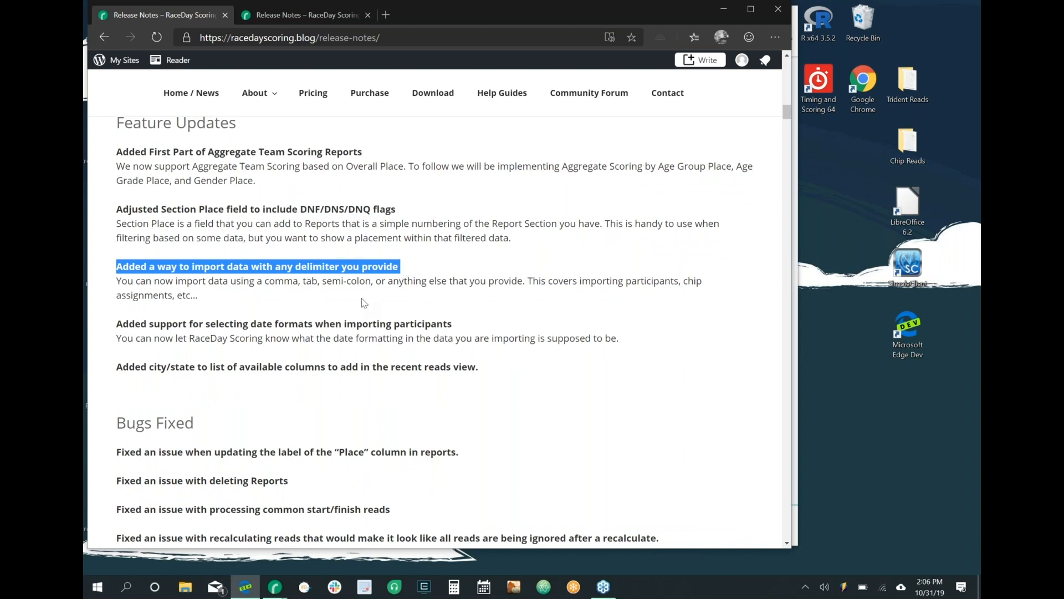
pyautogui.doubleClick(290, 280)
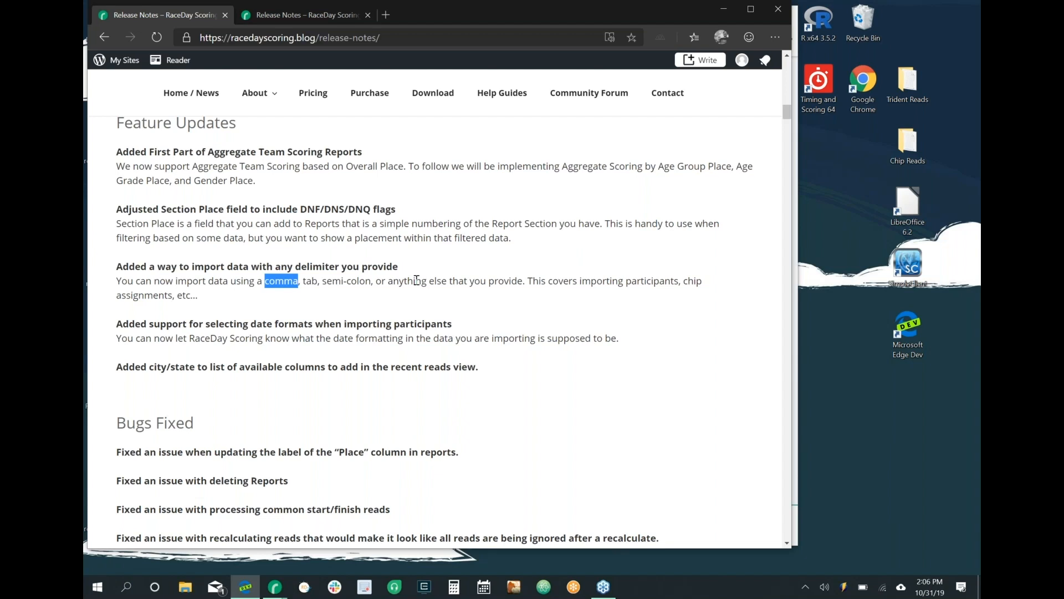
pyautogui.doubleClick(310, 281)
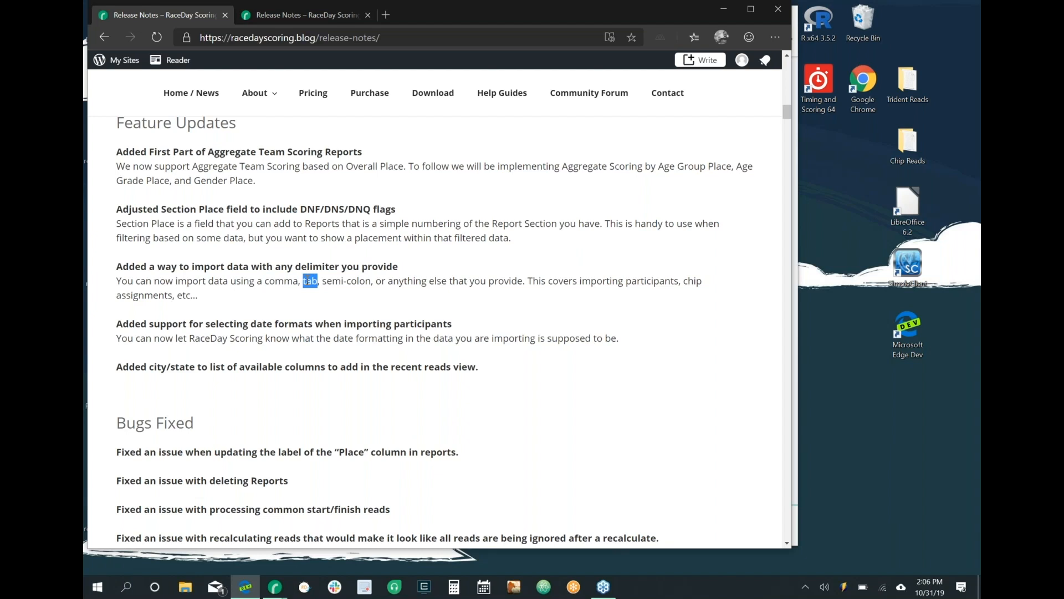
pyautogui.doubleClick(358, 281)
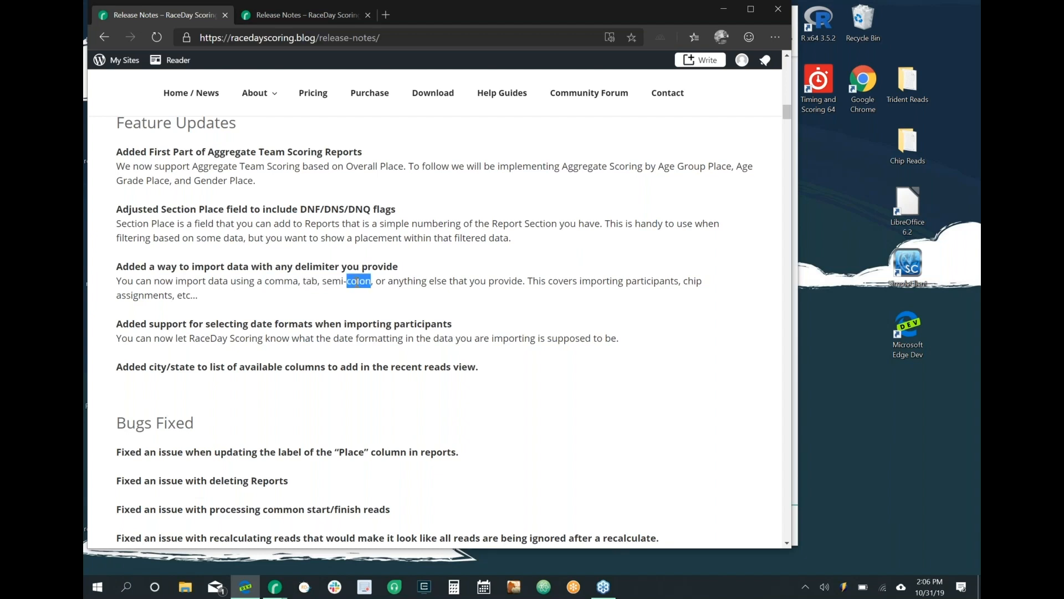
# Switch to RaceDay Scoring and open the race's participants list
pyautogui.click(275, 587)
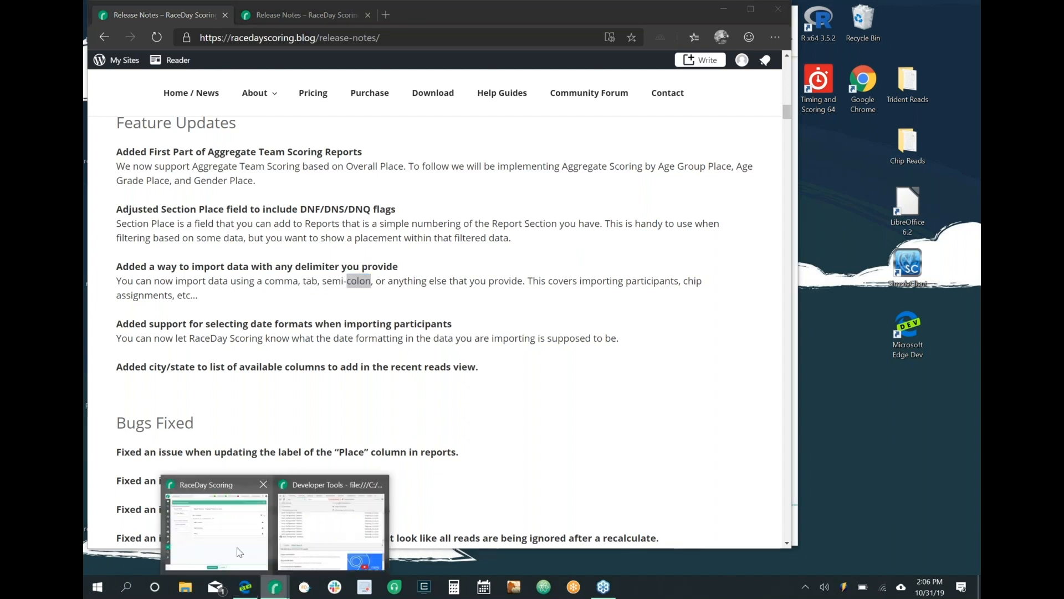
pyautogui.click(240, 552)
pyautogui.click(114, 143)
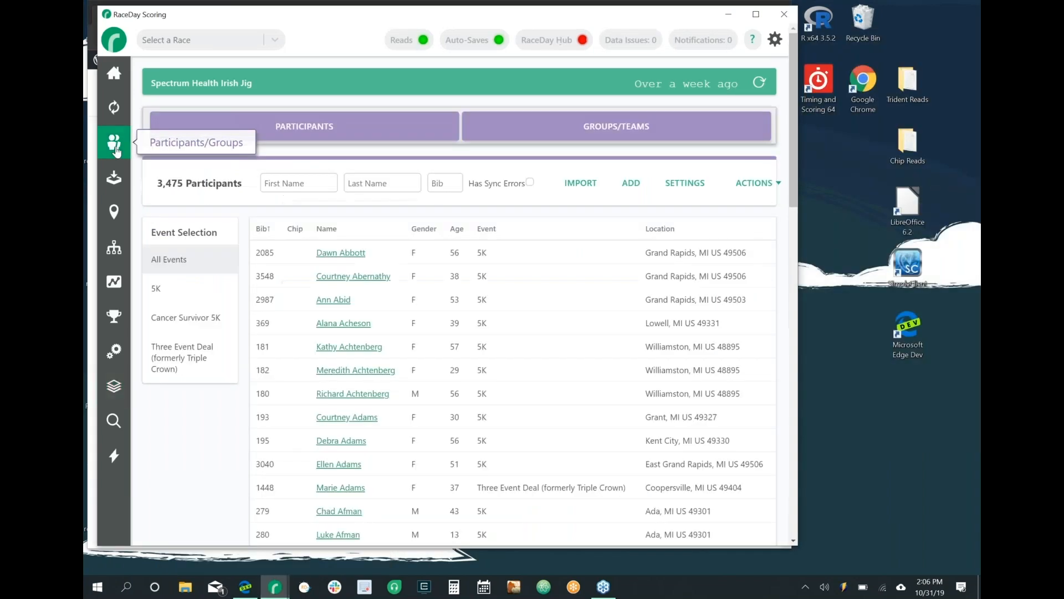
# Open the participant import form and point out the instructions for the field delimiter
pyautogui.click(580, 182)
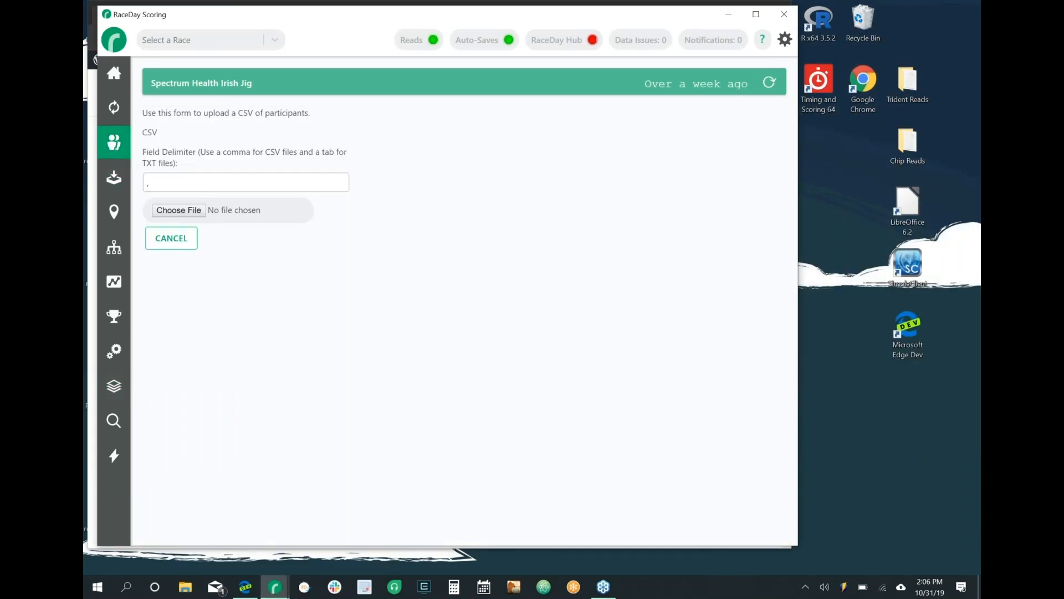
pyautogui.doubleClick(233, 156)
pyautogui.doubleClick(270, 153)
pyautogui.click(330, 149)
pyautogui.doubleClick(331, 153)
pyautogui.doubleClick(150, 164)
# Try replacing the comma field delimiter with a tab, and cancel the participant import
pyautogui.click(159, 181)
pyautogui.press('BackSpace')
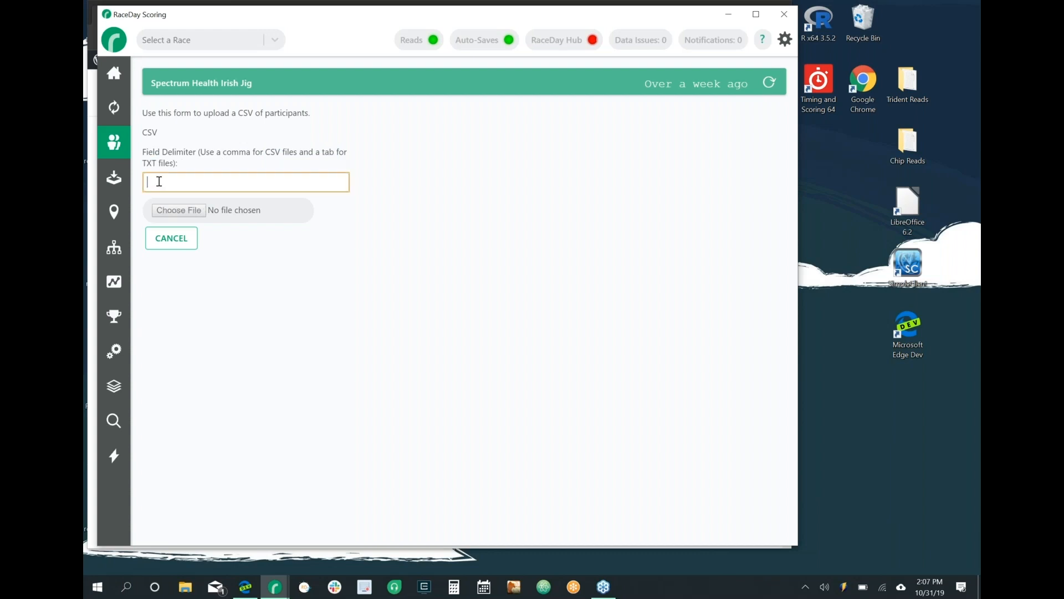
pyautogui.press('Tab')
pyautogui.press('BackSpace')
pyautogui.click(303, 149)
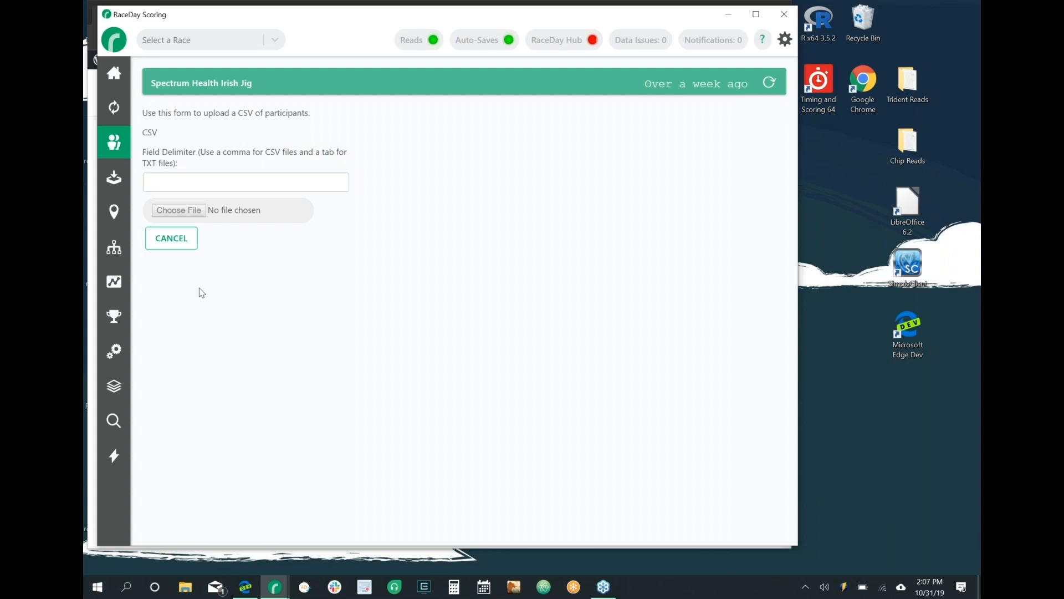
pyautogui.click(172, 239)
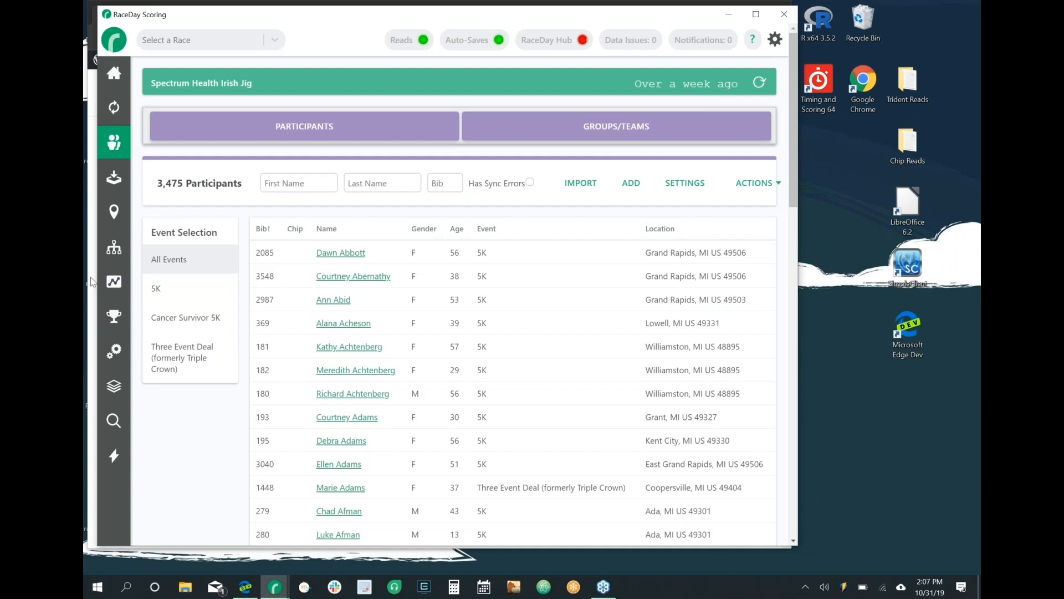
# Return to the release notes and highlight the comma and tab delimiter options
pyautogui.click(93, 282)
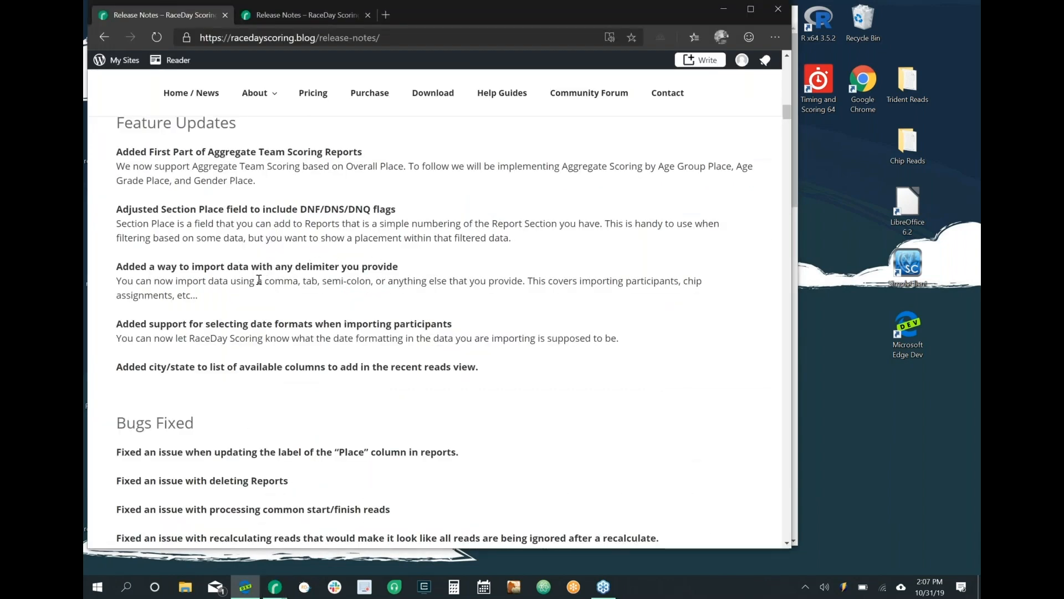
pyautogui.doubleClick(281, 281)
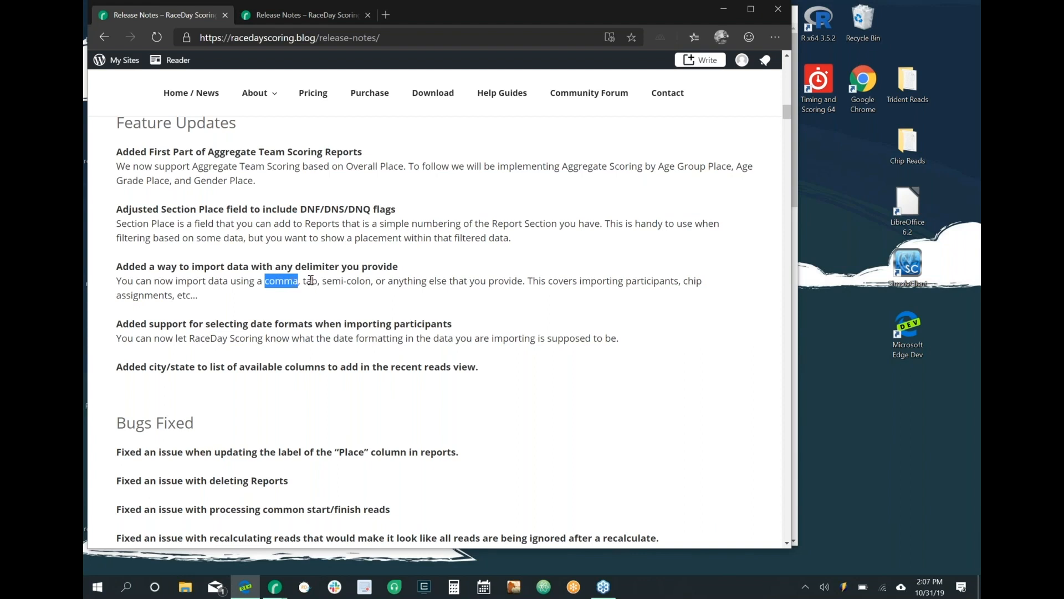
pyautogui.doubleClick(310, 281)
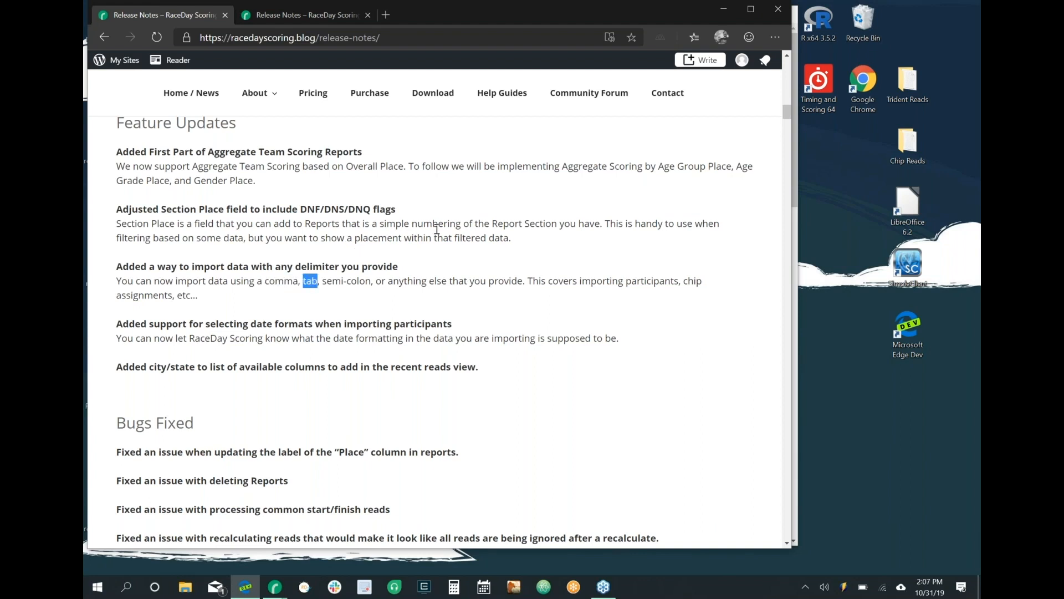
# Highlight the release notes about selecting date formats when importing participants and about adding city/state columns to the recent reads view
pyautogui.scroll(1, 437, 230)
pyautogui.scroll(-1, 437, 229)
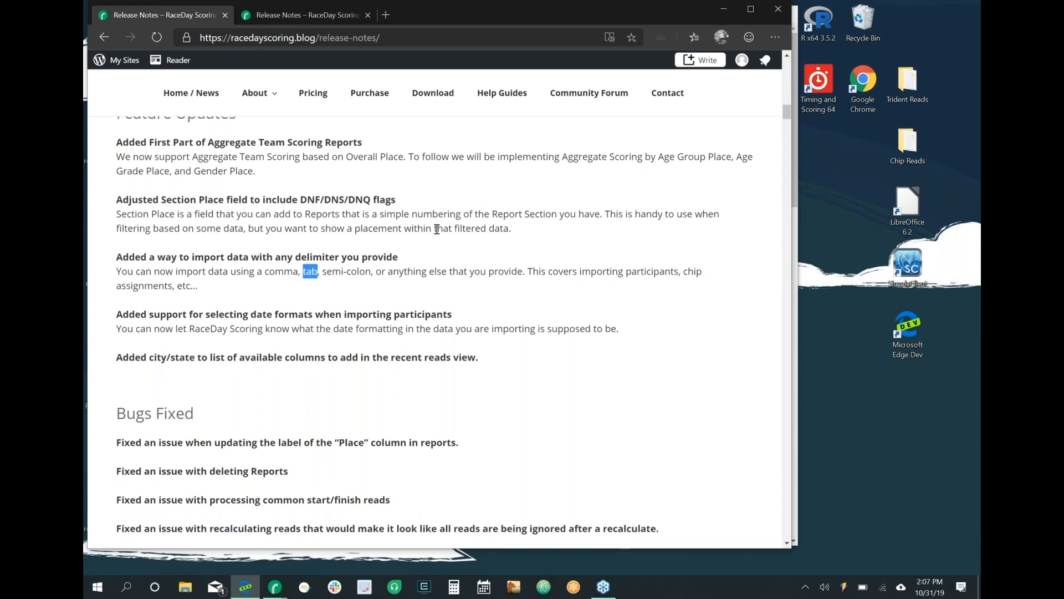
pyautogui.scroll(-1, 436, 224)
pyautogui.tripleClick(214, 300)
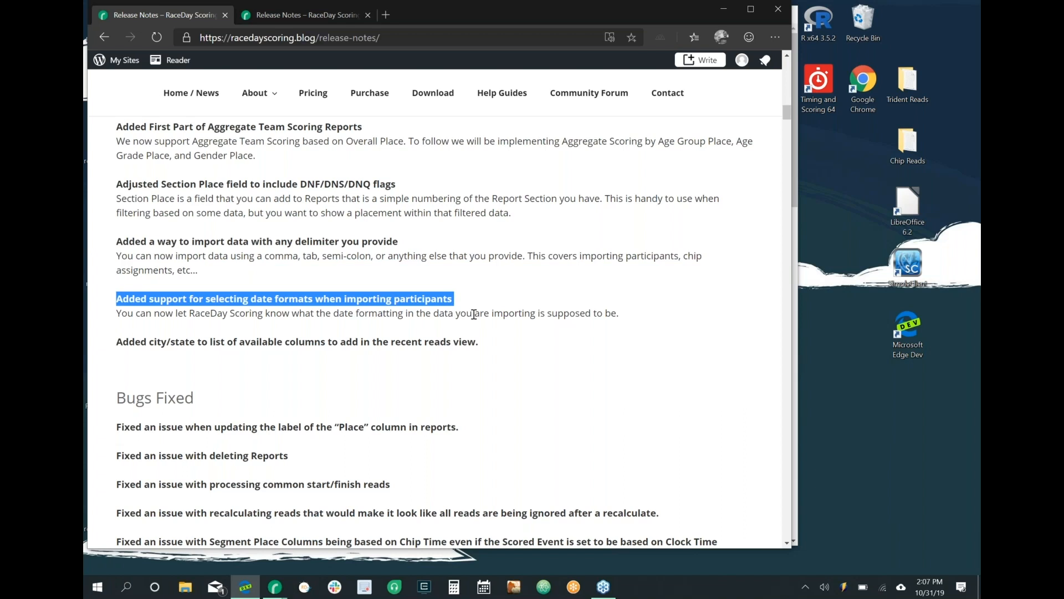
pyautogui.doubleClick(560, 313)
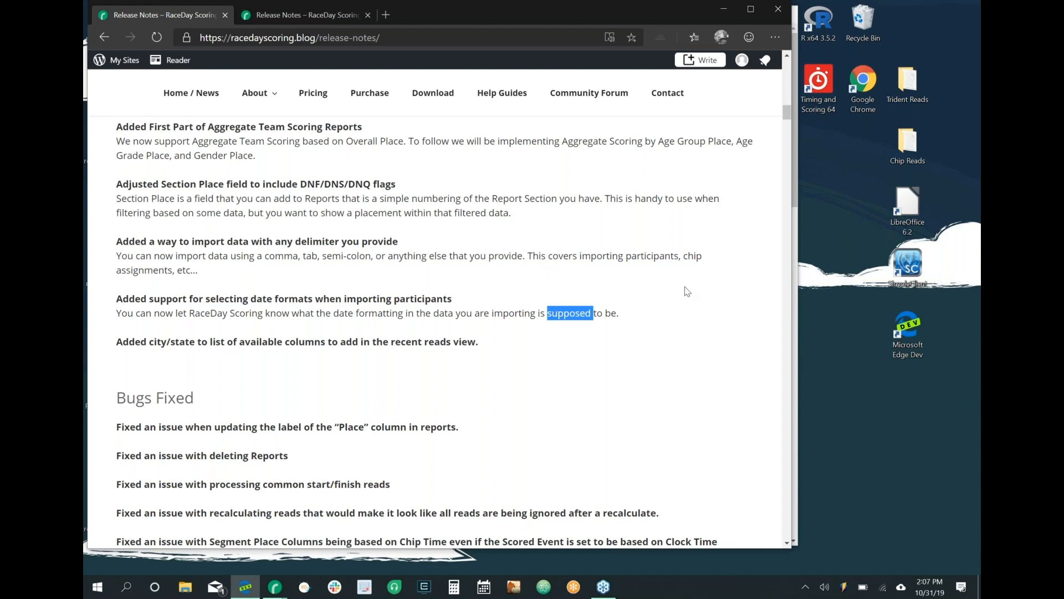
pyautogui.click(644, 314)
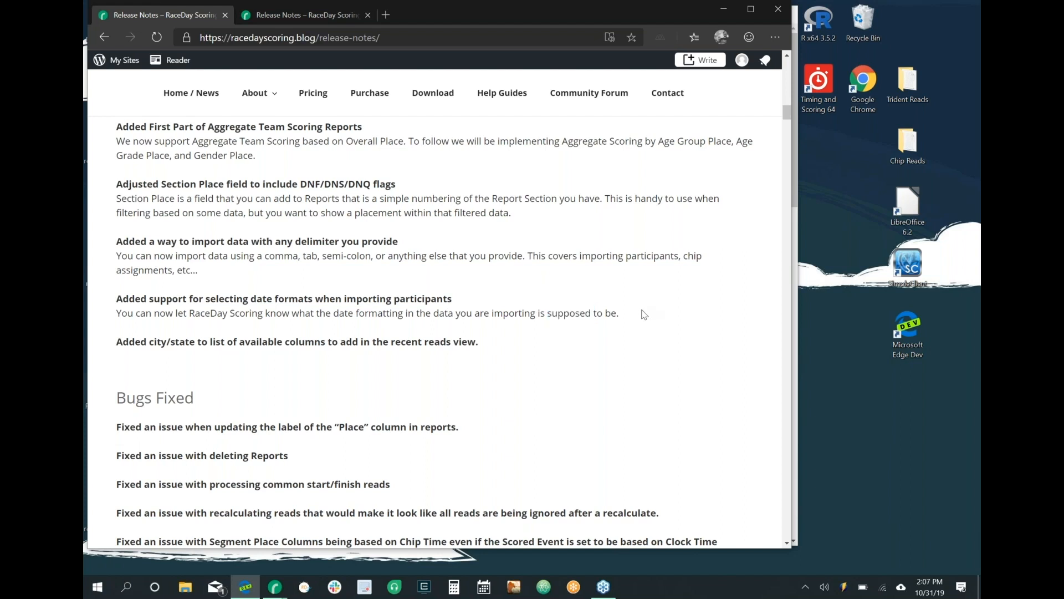
pyautogui.tripleClick(569, 348)
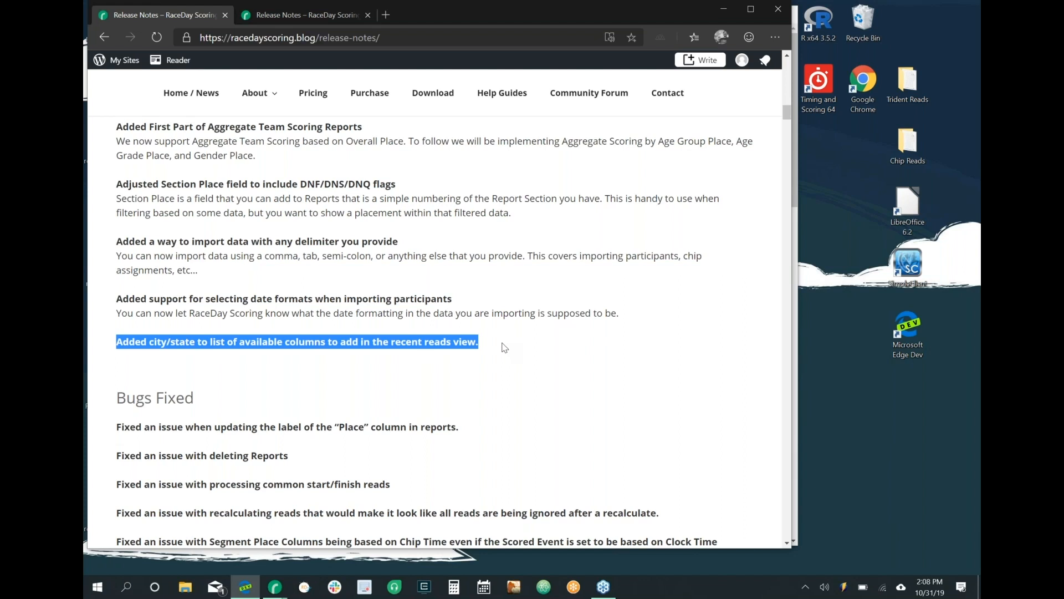
# Switch to RaceDay Scoring, go to the race dashboard, and expand the Full Screen Recent Reads settings
pyautogui.click(276, 586)
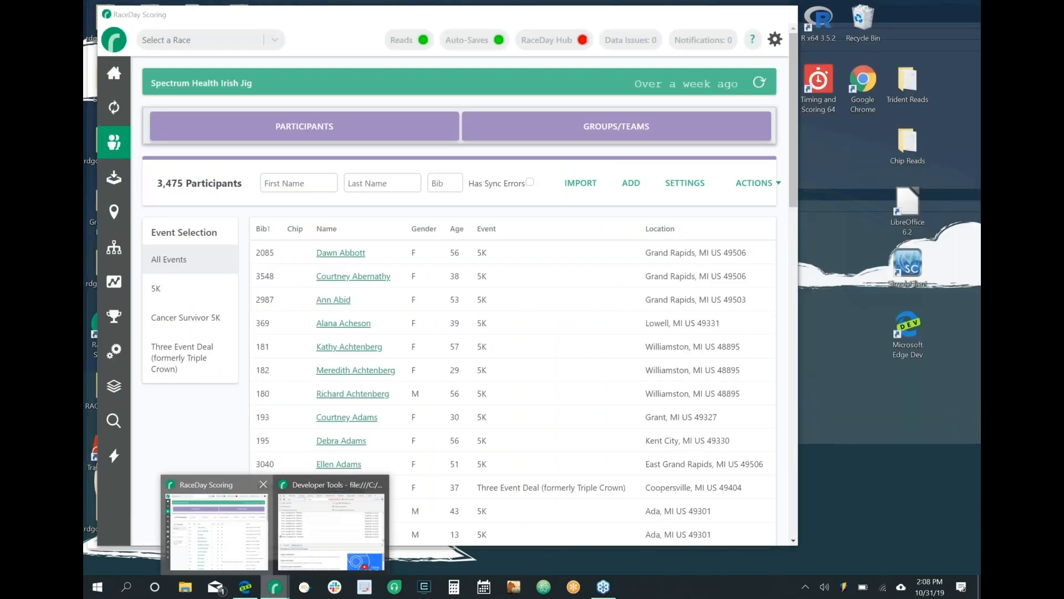
pyautogui.click(248, 552)
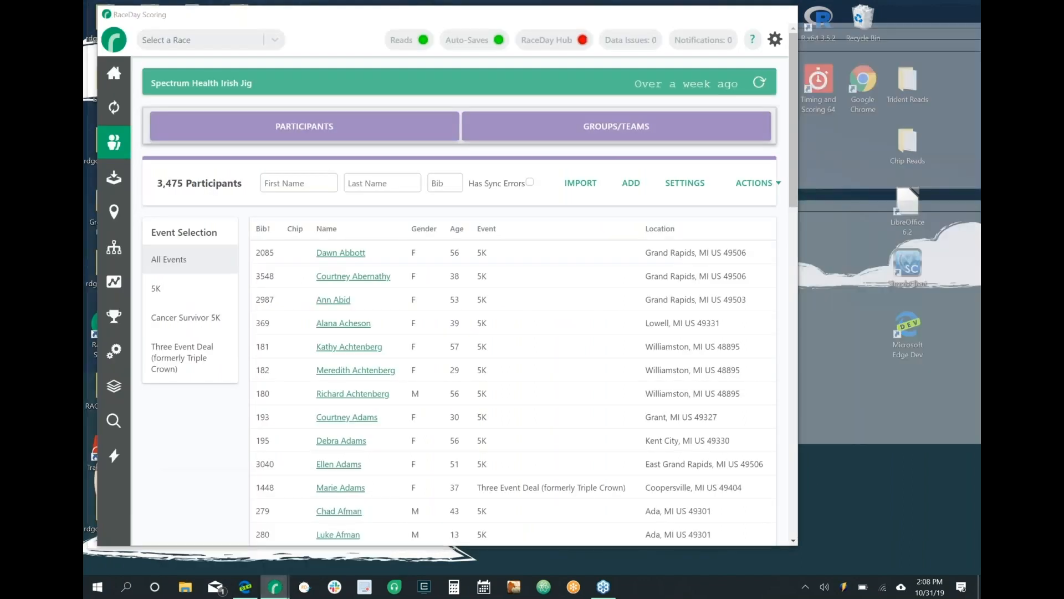
pyautogui.click(112, 72)
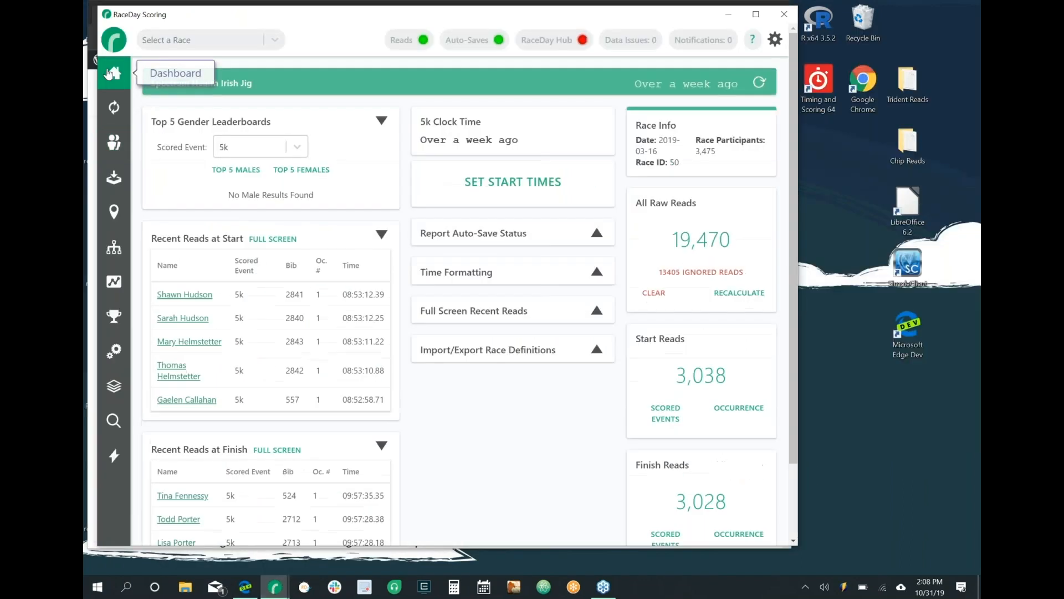
pyautogui.click(540, 308)
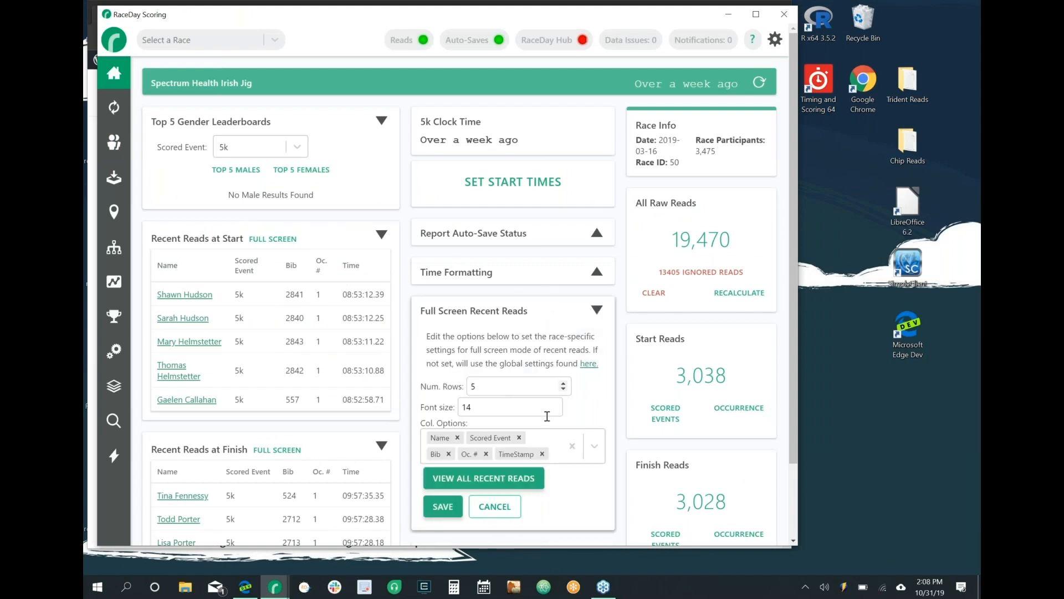
# Add the City and State columns to the full screen recent reads column options
pyautogui.click(558, 461)
pyautogui.scroll(-1, 557, 462)
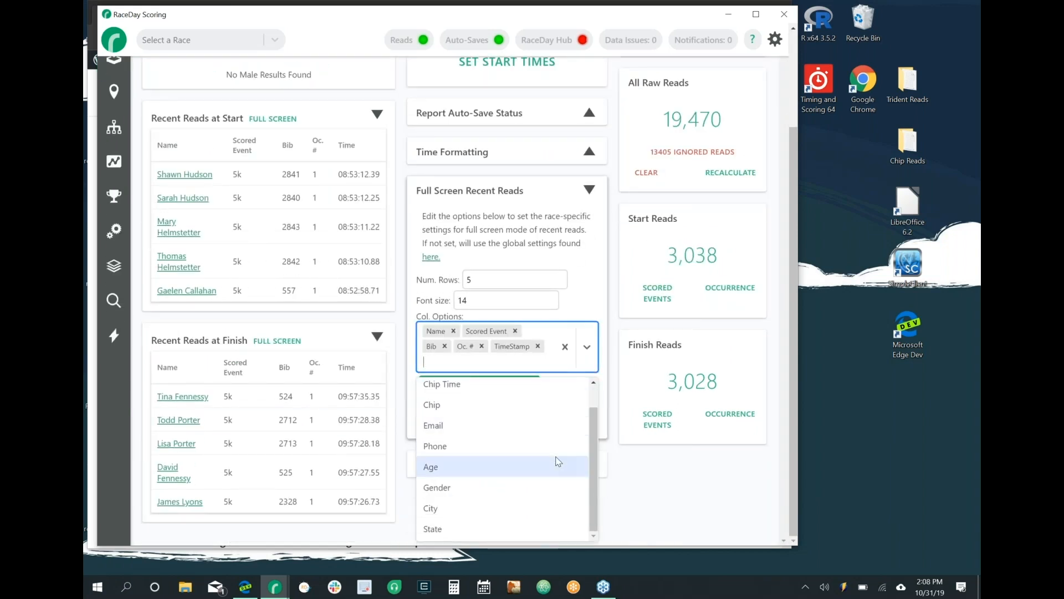
pyautogui.click(507, 512)
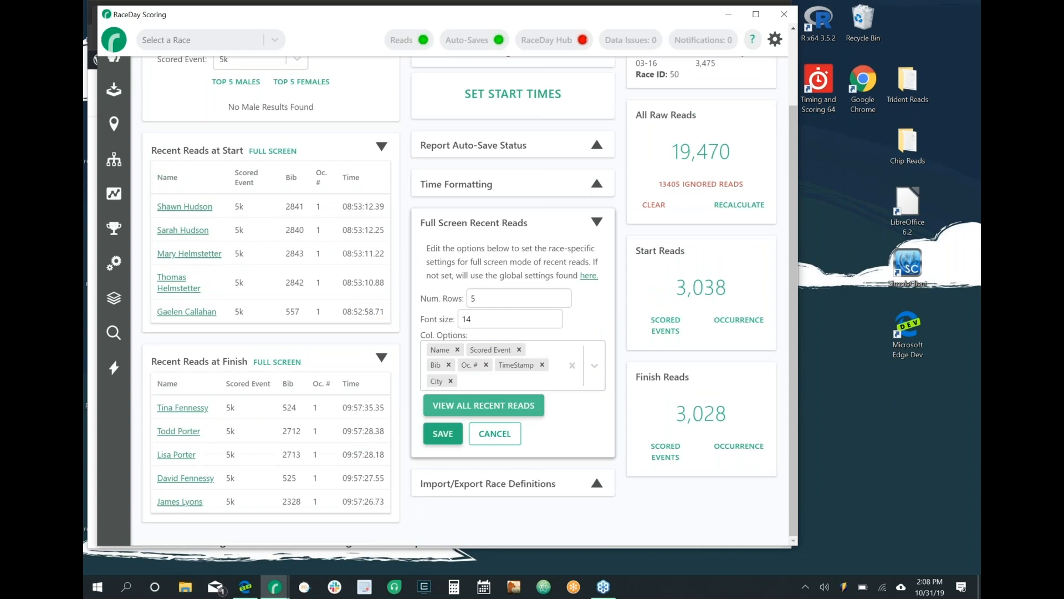
pyautogui.click(527, 390)
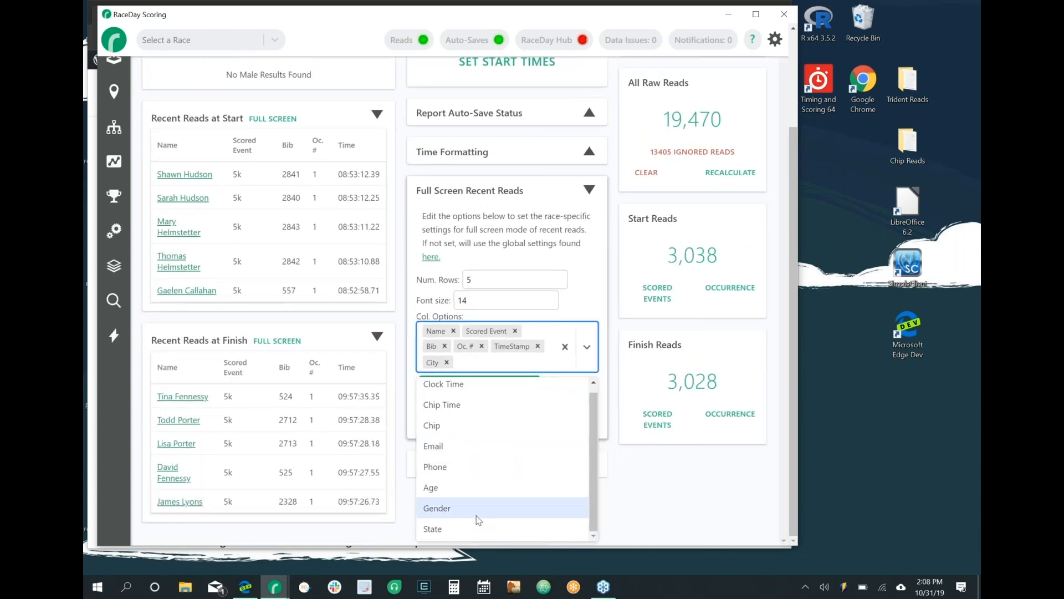
pyautogui.click(471, 532)
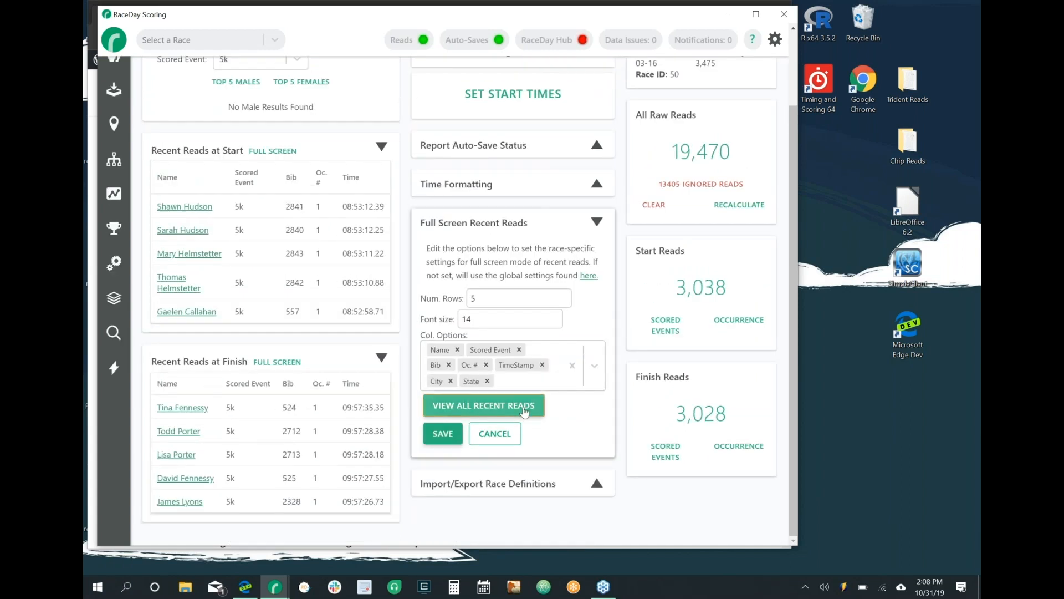
# View all recent reads, check the timing locations selector, and close the view
pyautogui.click(523, 410)
pyautogui.click(557, 98)
pyautogui.click(653, 90)
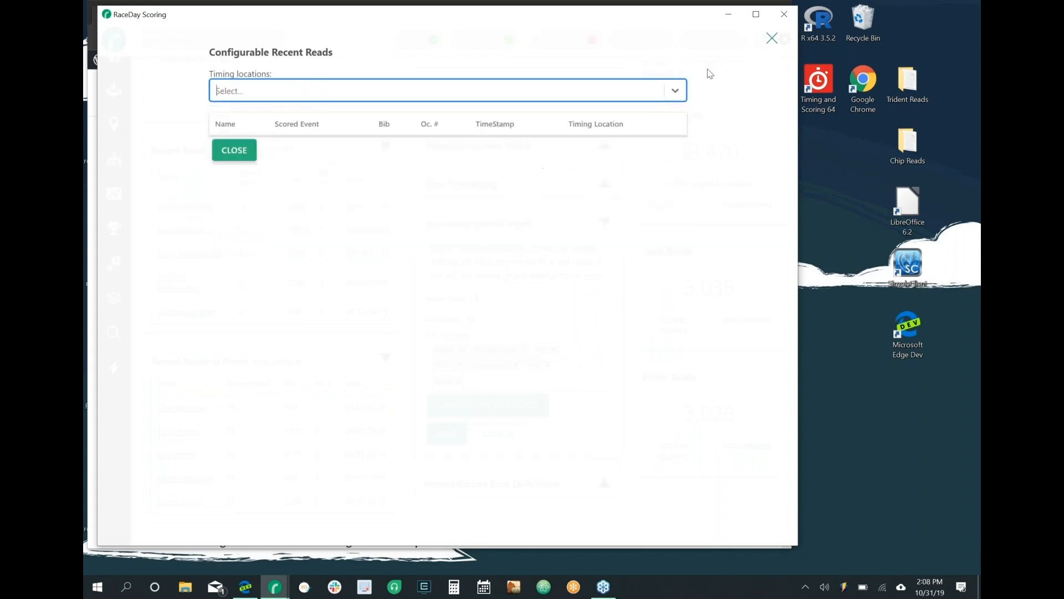
pyautogui.click(771, 39)
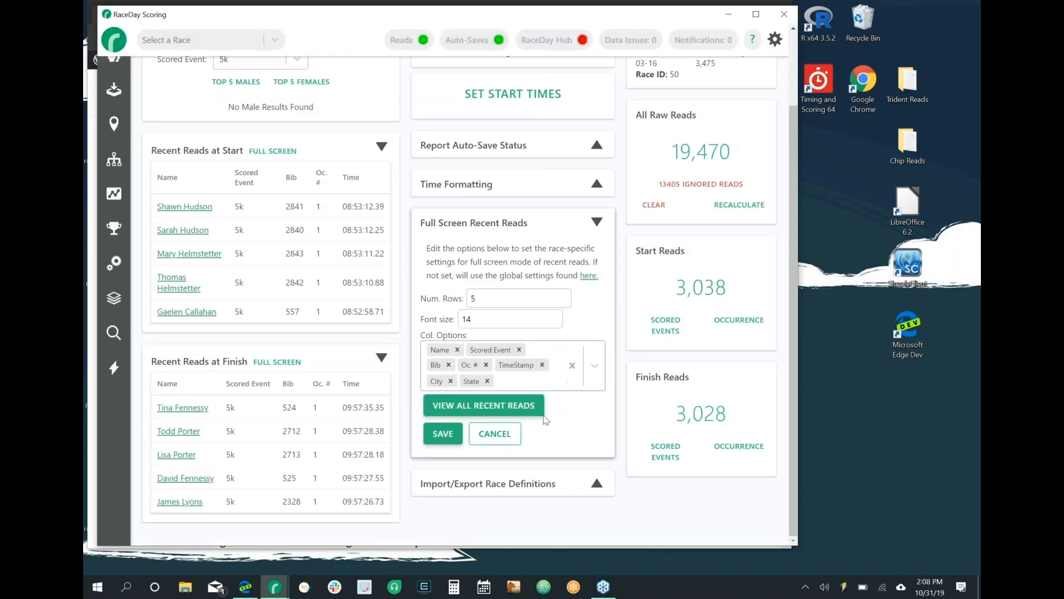
# Save the recent reads settings, then view all recent reads to point out the City and State values
pyautogui.click(442, 434)
pyautogui.click(484, 405)
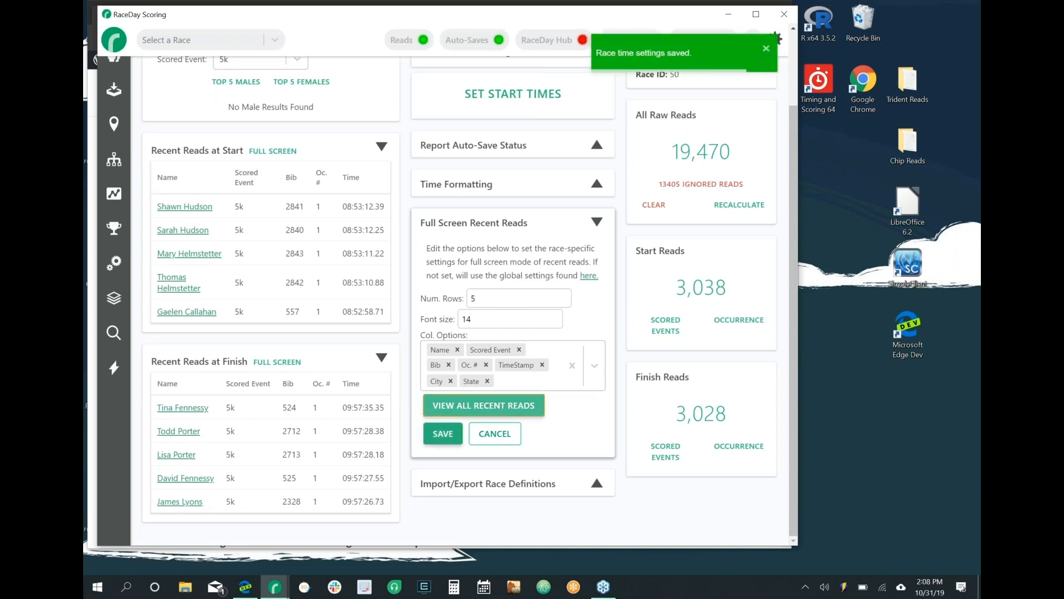
pyautogui.doubleClick(531, 149)
pyautogui.doubleClick(581, 147)
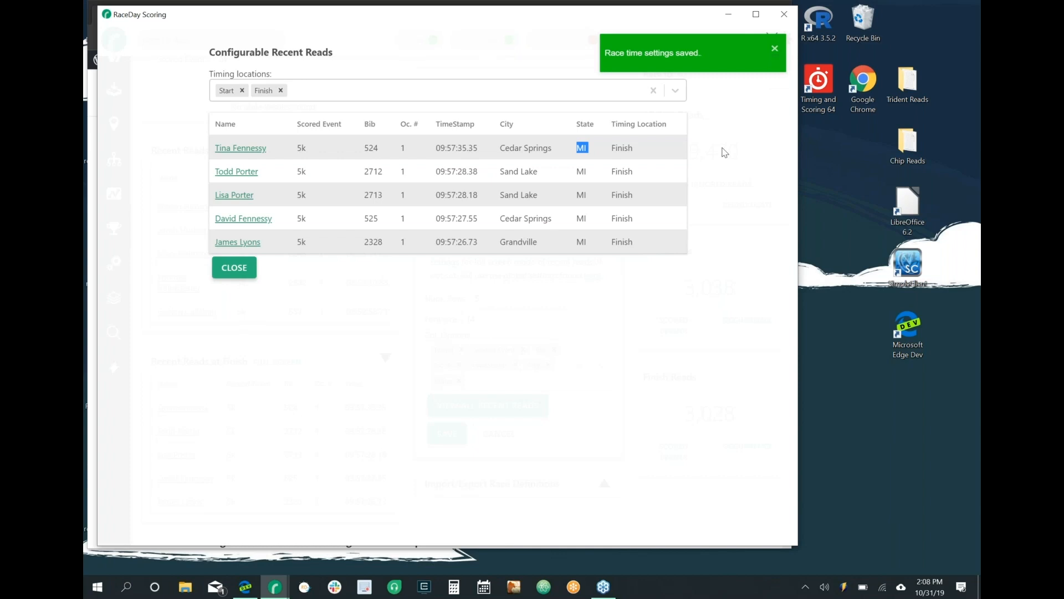
pyautogui.click(772, 45)
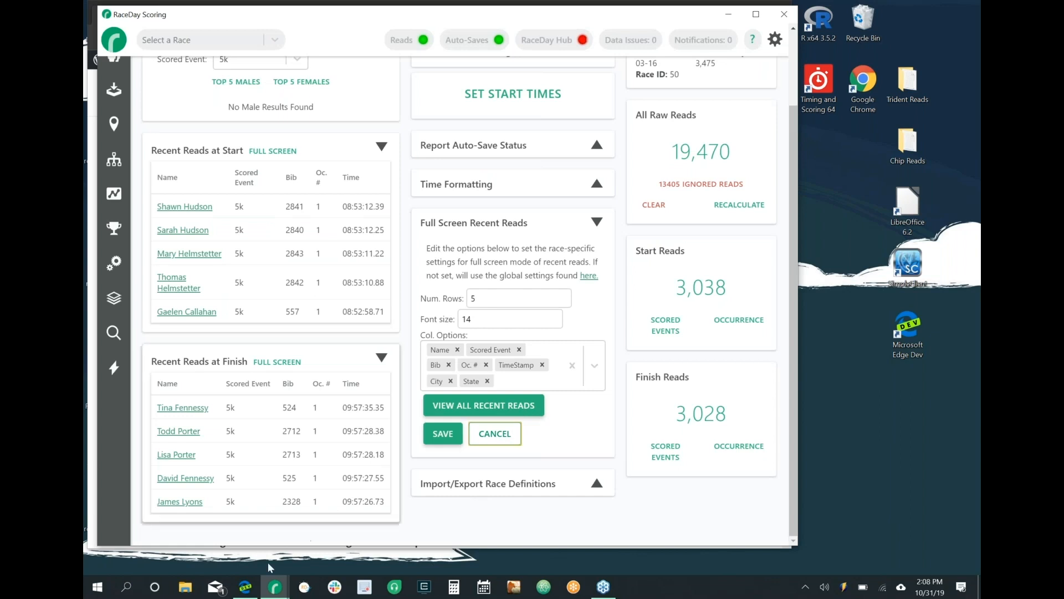
# Return to the release notes and highlight the bug fix about updating the "Place" column label in reports
pyautogui.click(246, 587)
pyautogui.click(443, 396)
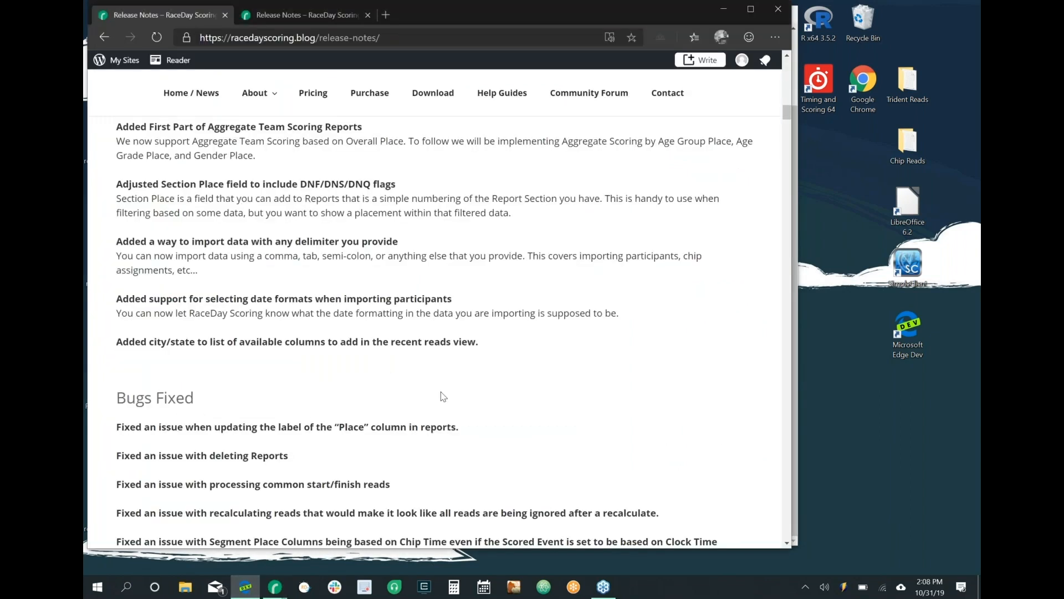
pyautogui.scroll(-3, 443, 396)
pyautogui.scroll(1, 443, 396)
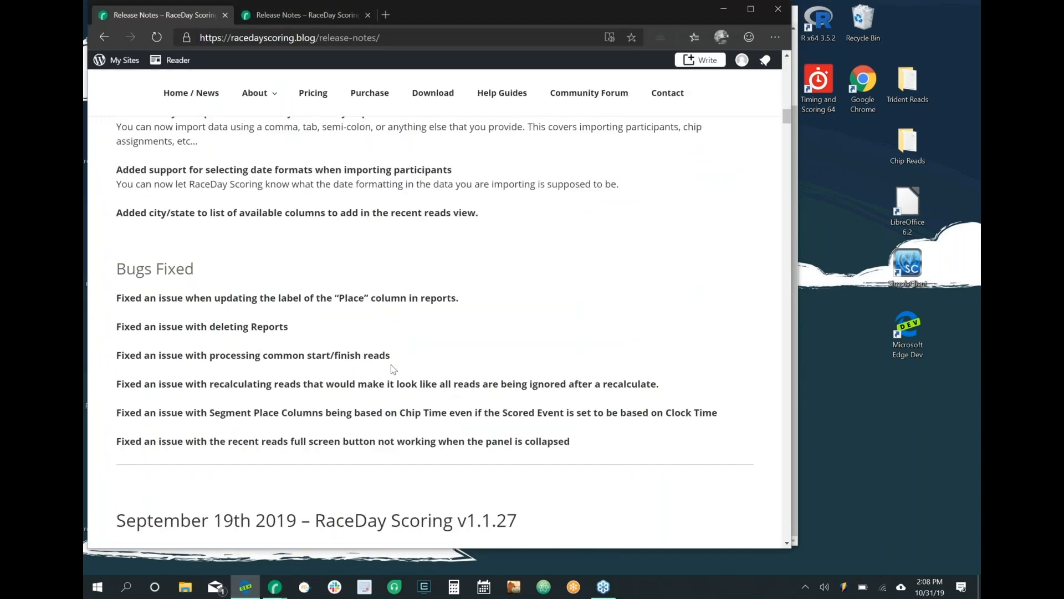
pyautogui.tripleClick(209, 299)
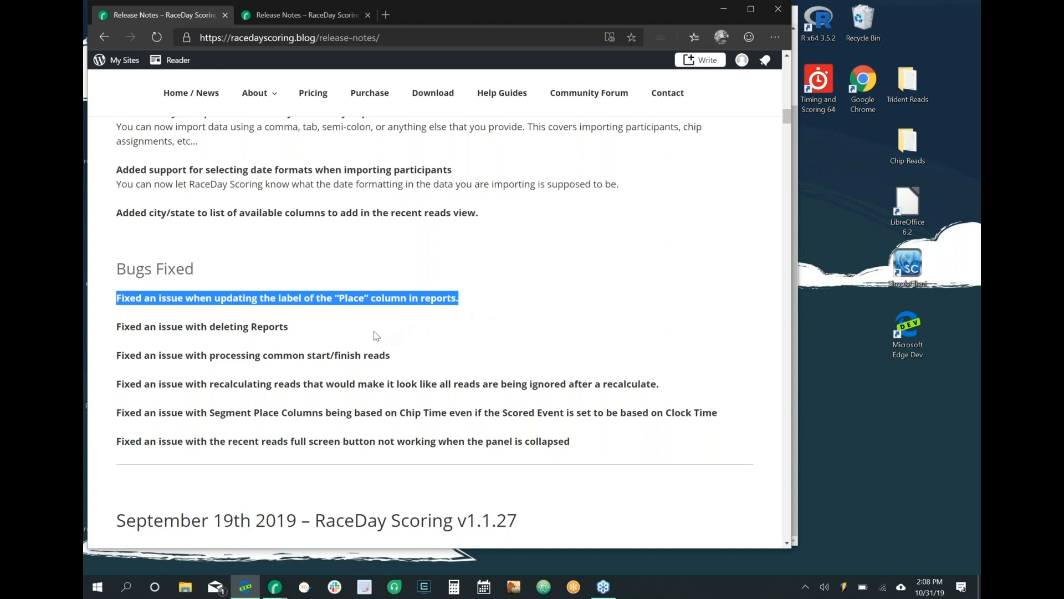
pyautogui.scroll(1, 375, 334)
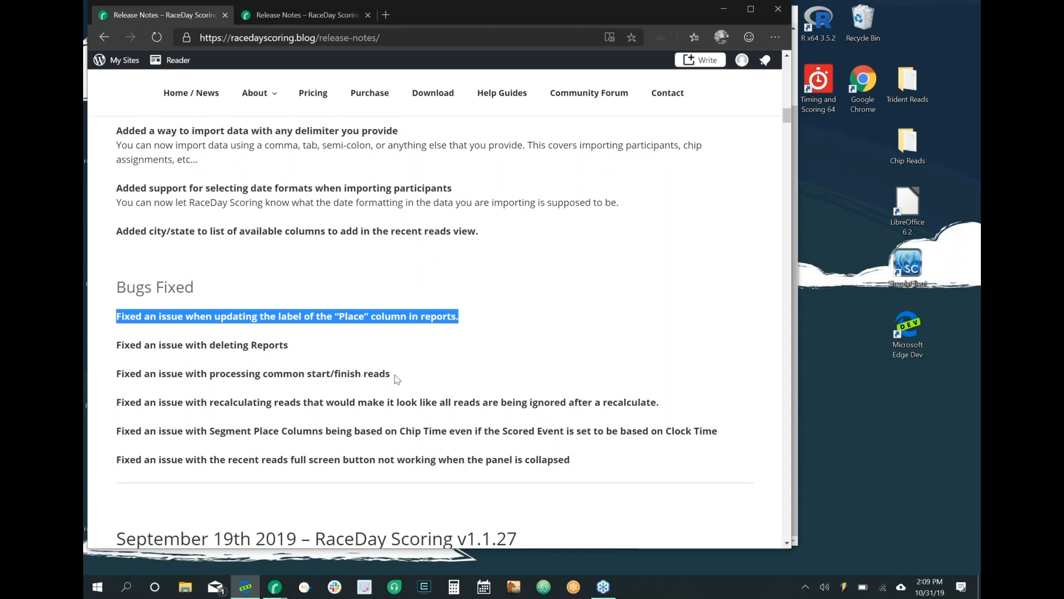
# Highlight the bug fixes about processing common start/finish reads and about Segment Place columns
pyautogui.tripleClick(397, 379)
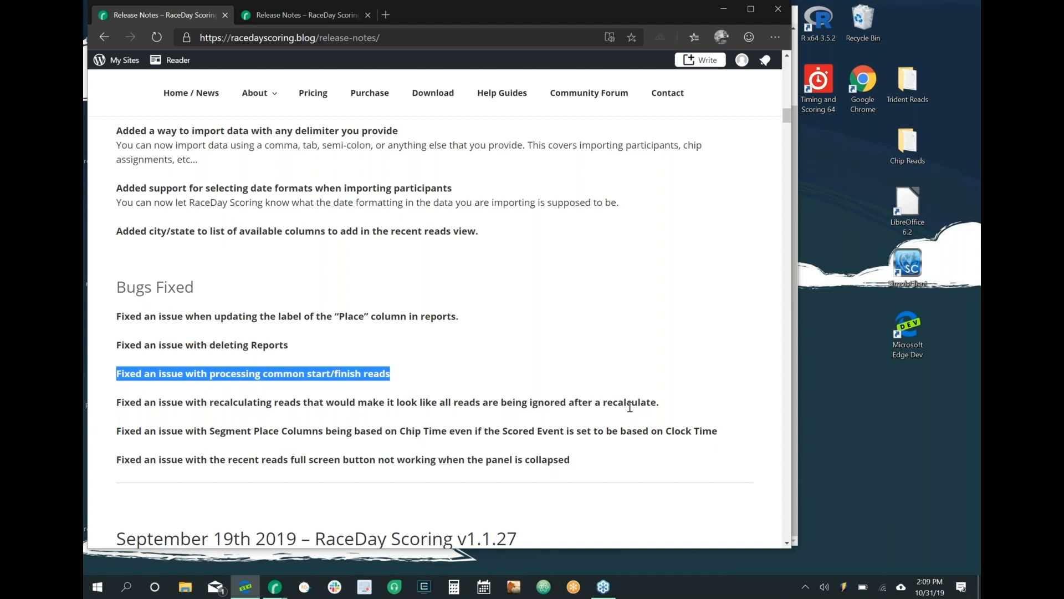
pyautogui.moveTo(121, 432); pyautogui.dragTo(281, 421)
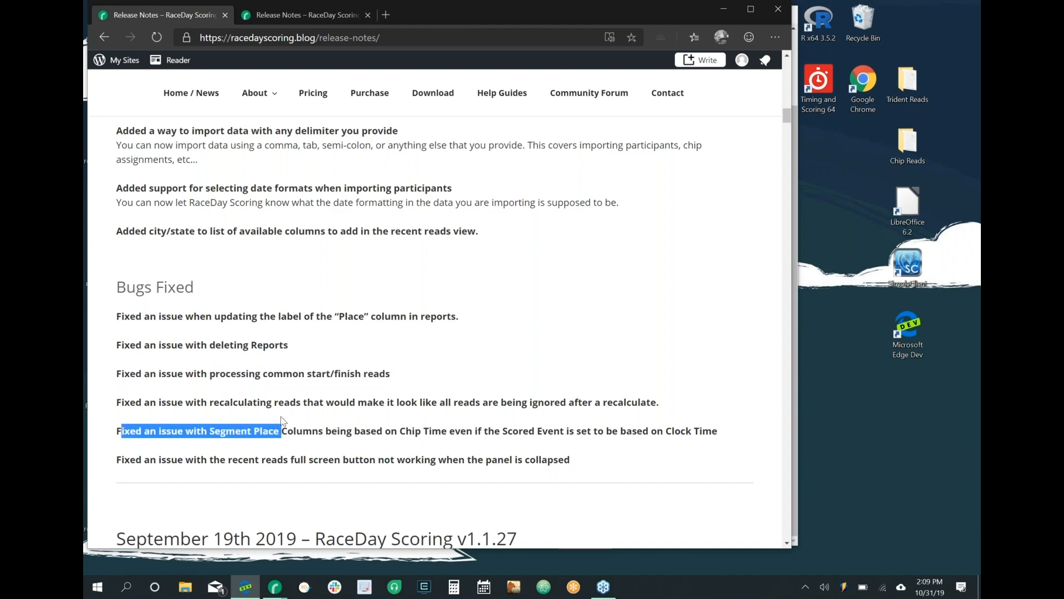
pyautogui.click(384, 400)
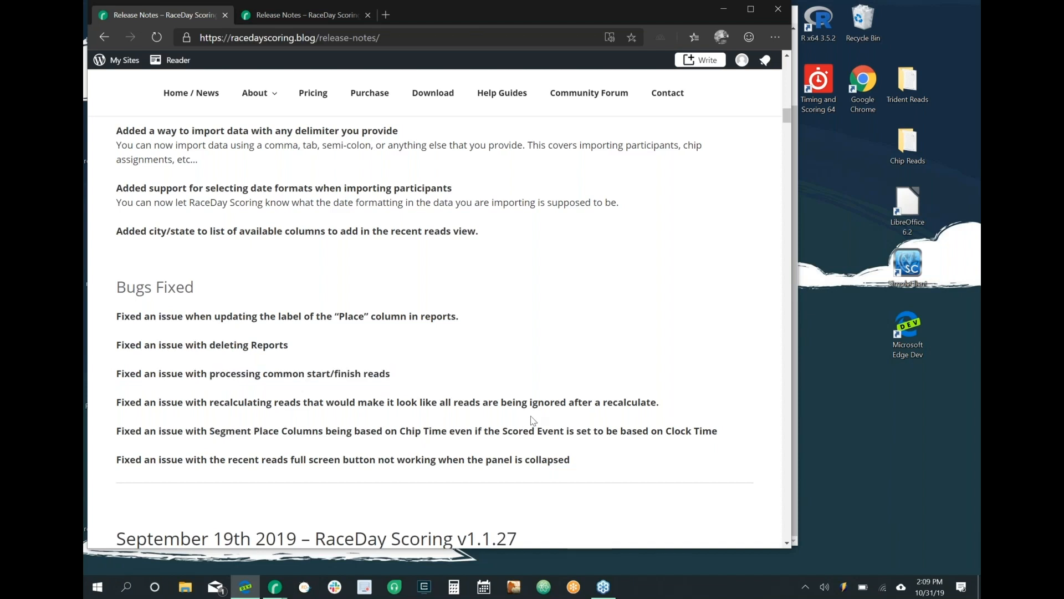
pyautogui.scroll(1, 623, 347)
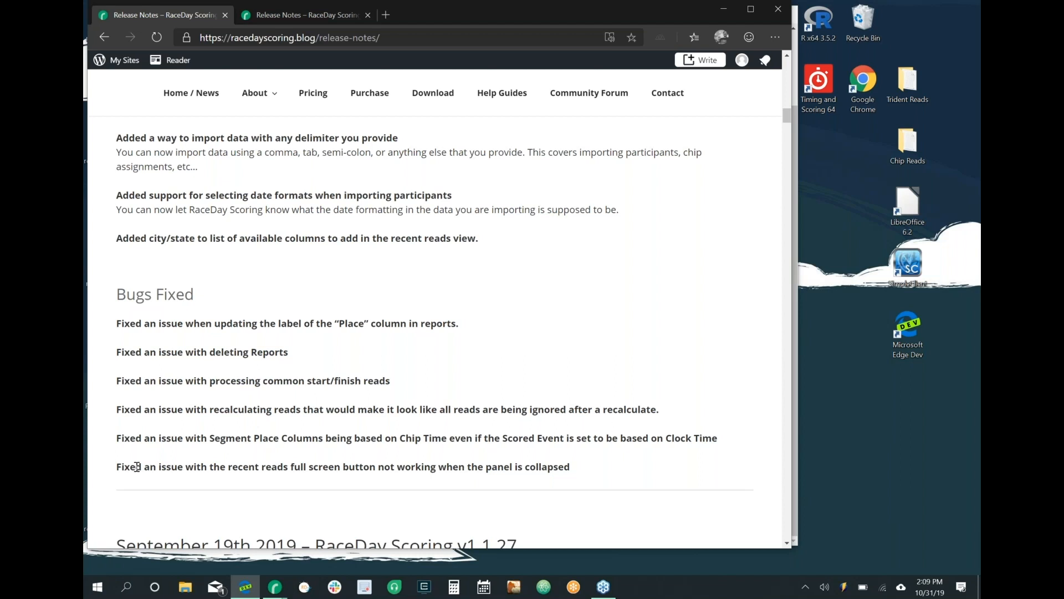
# Switch to RaceDay Scoring and collapse the Recent Reads at Finish panel on the dashboard
pyautogui.click(276, 586)
pyautogui.click(255, 560)
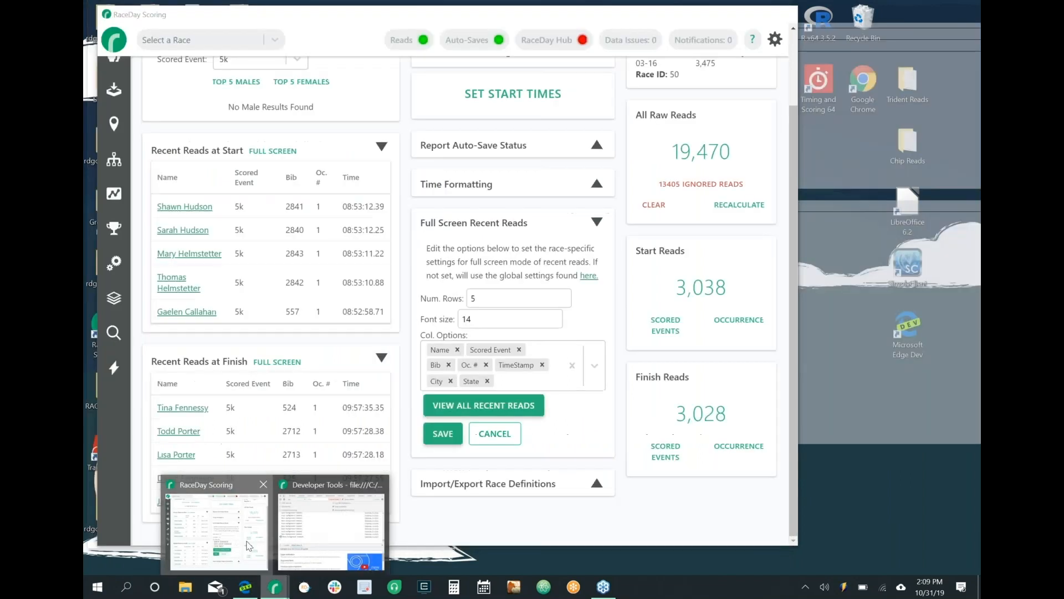
pyautogui.click(381, 357)
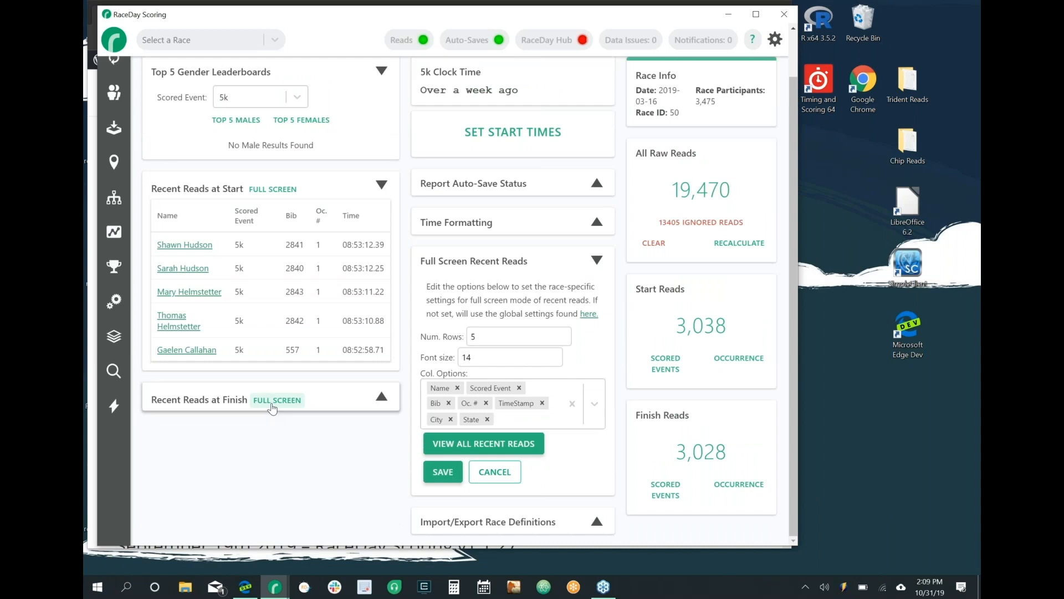
# Return to the release notes and highlight the Performance Improvements heading of the October 18th 2019 v1.1.29 release
pyautogui.click(86, 405)
pyautogui.scroll(5, 435, 305)
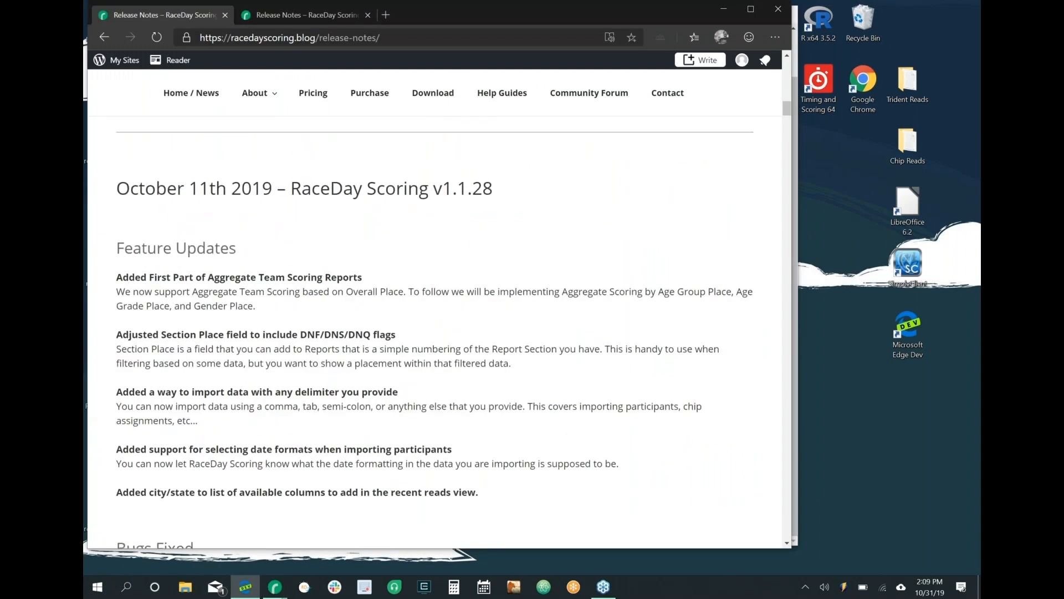
pyautogui.scroll(1, 435, 333)
pyautogui.scroll(4, 435, 333)
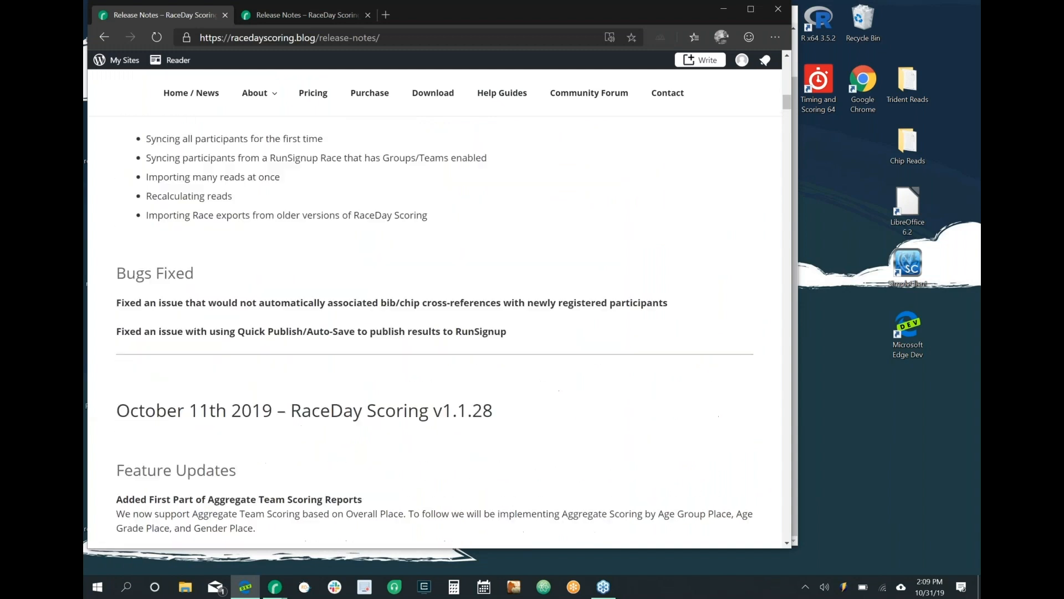
pyautogui.scroll(2, 435, 333)
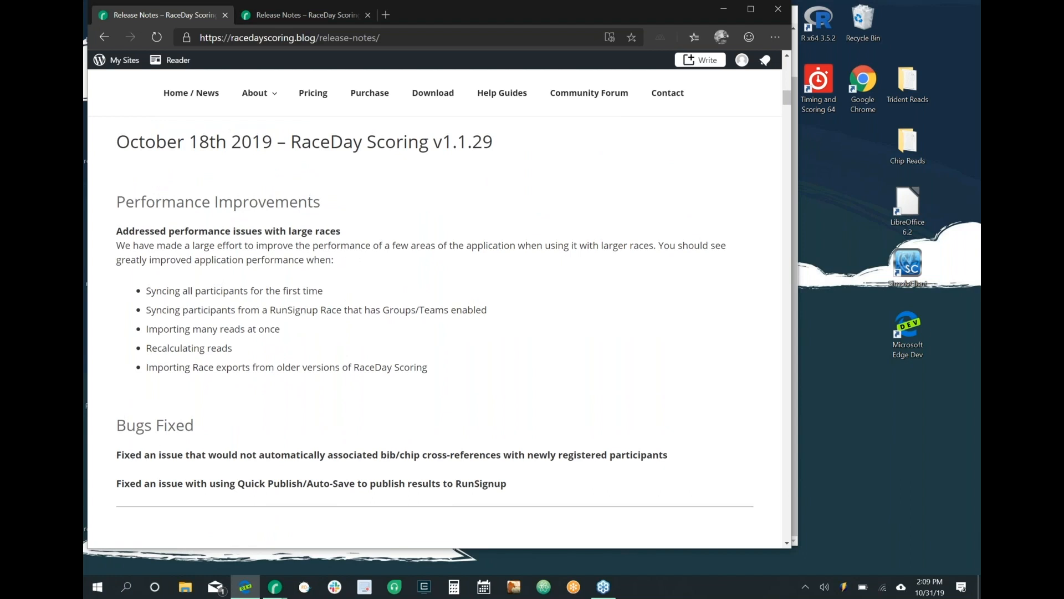
pyautogui.scroll(-1, 489, 222)
pyautogui.scroll(1, 489, 222)
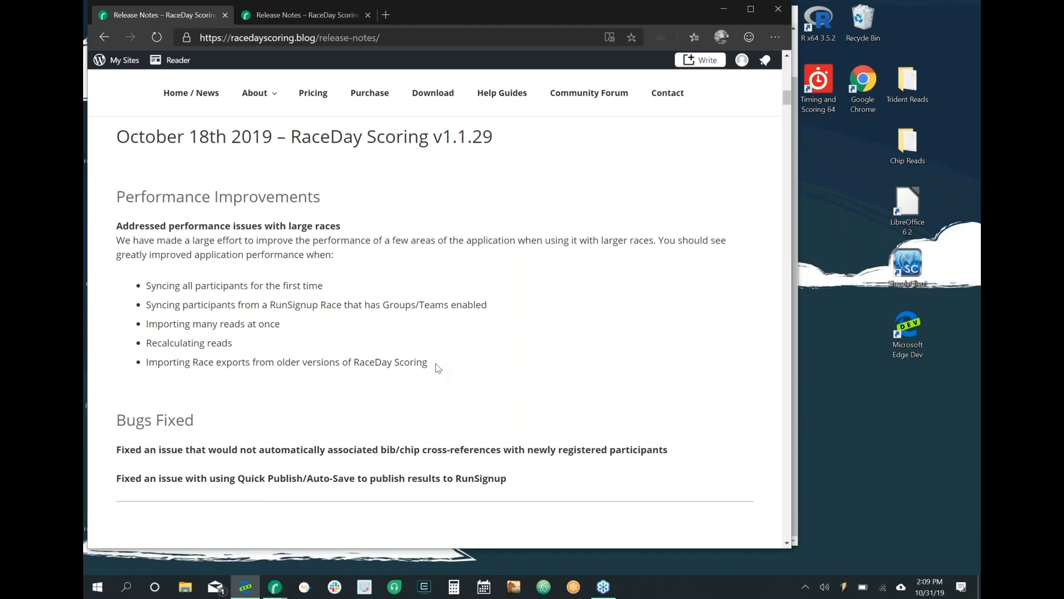
pyautogui.moveTo(438, 367); pyautogui.dragTo(106, 205)
pyautogui.doubleClick(145, 197)
pyautogui.click(144, 197)
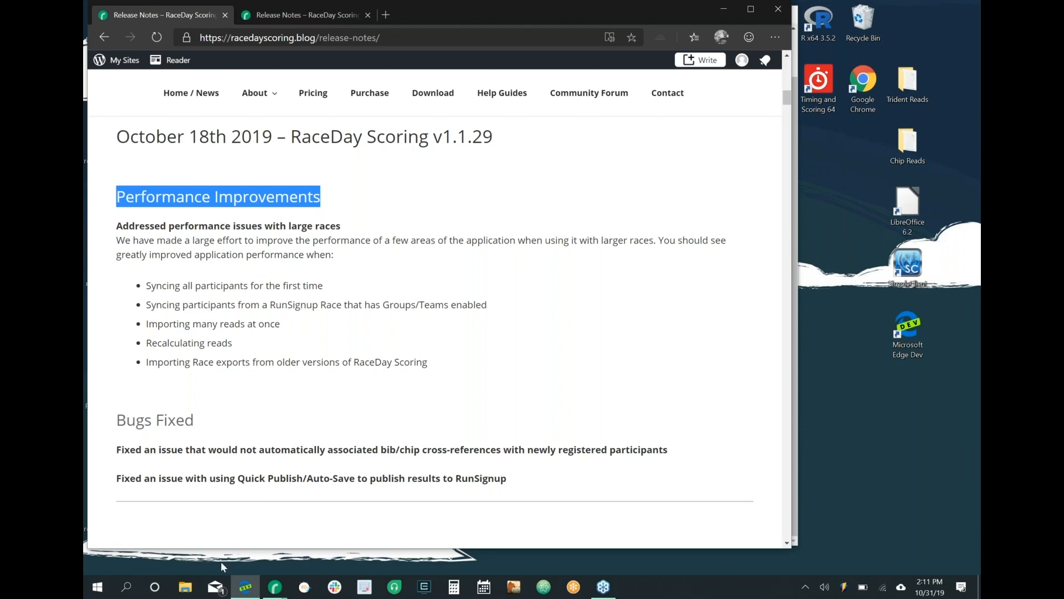
# Switch to RaceDay Scoring and show the advanced options for a RunSignUp results stream in the 5k Overall Report's auto-save settings
pyautogui.click(274, 589)
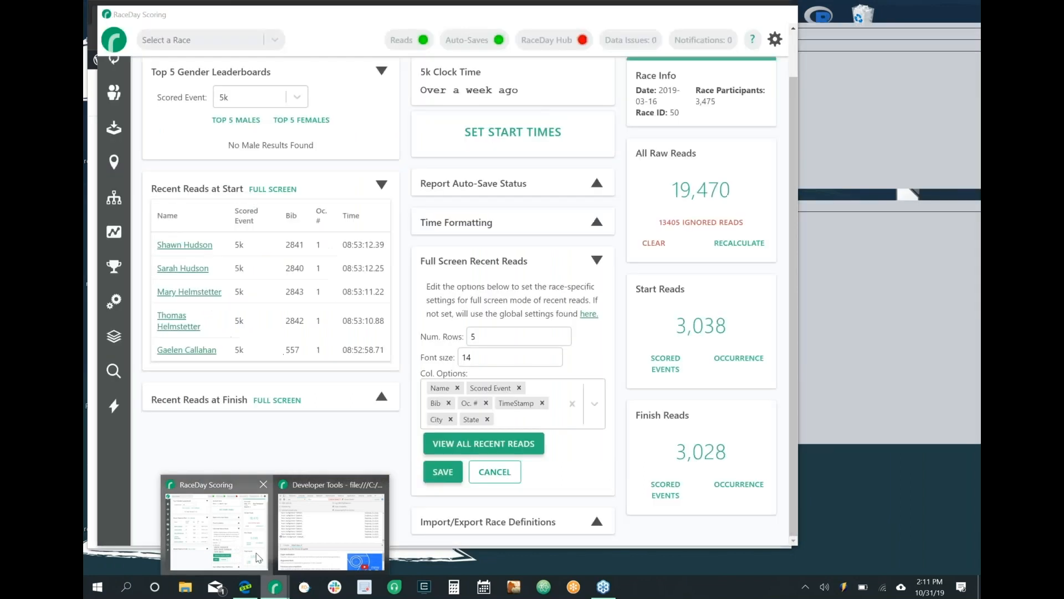
pyautogui.click(257, 529)
pyautogui.click(113, 336)
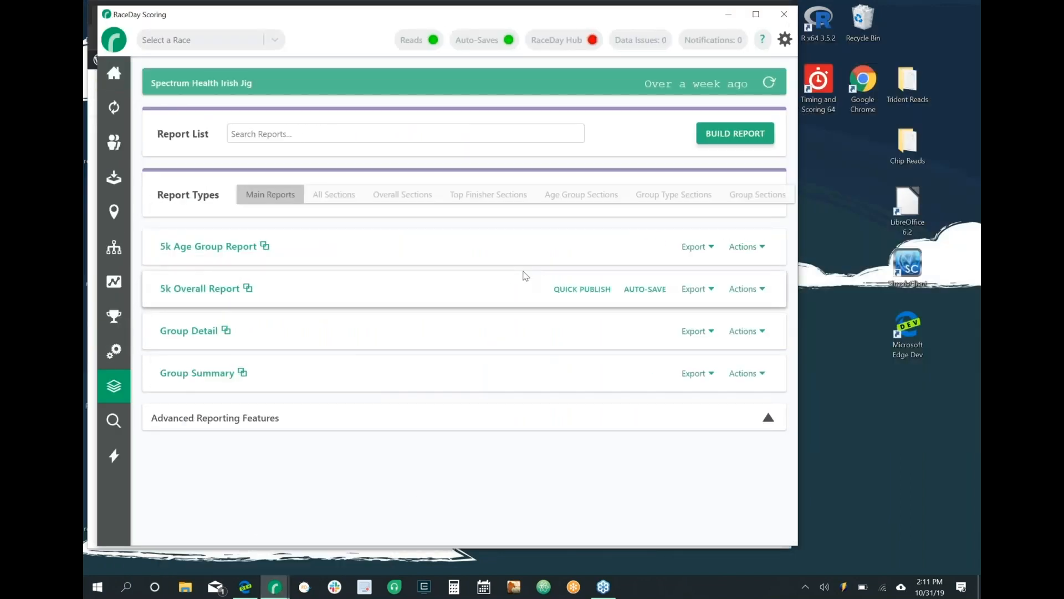
pyautogui.click(643, 289)
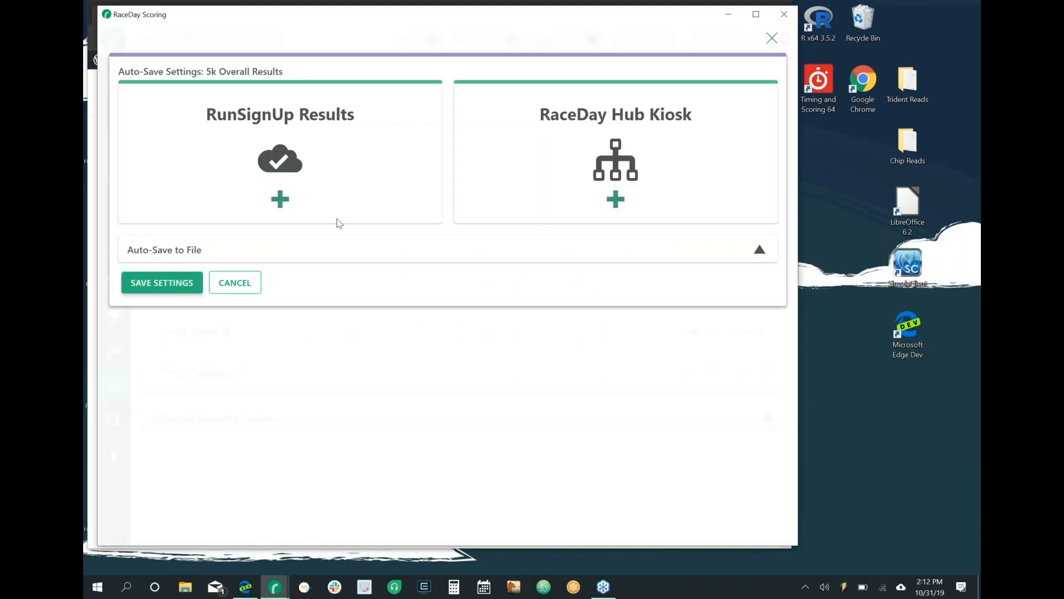
pyautogui.click(280, 198)
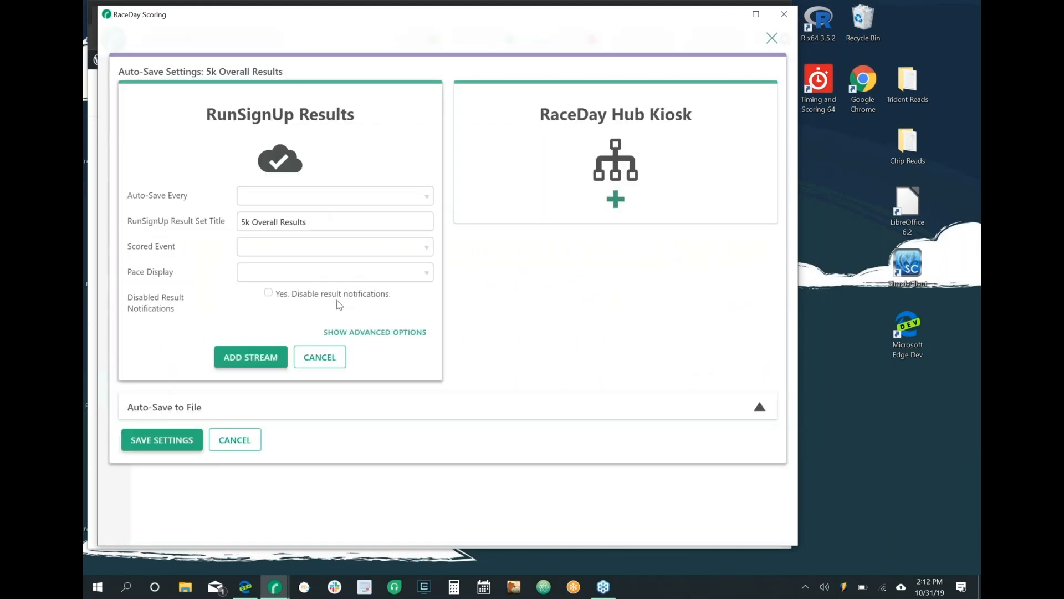
pyautogui.click(375, 333)
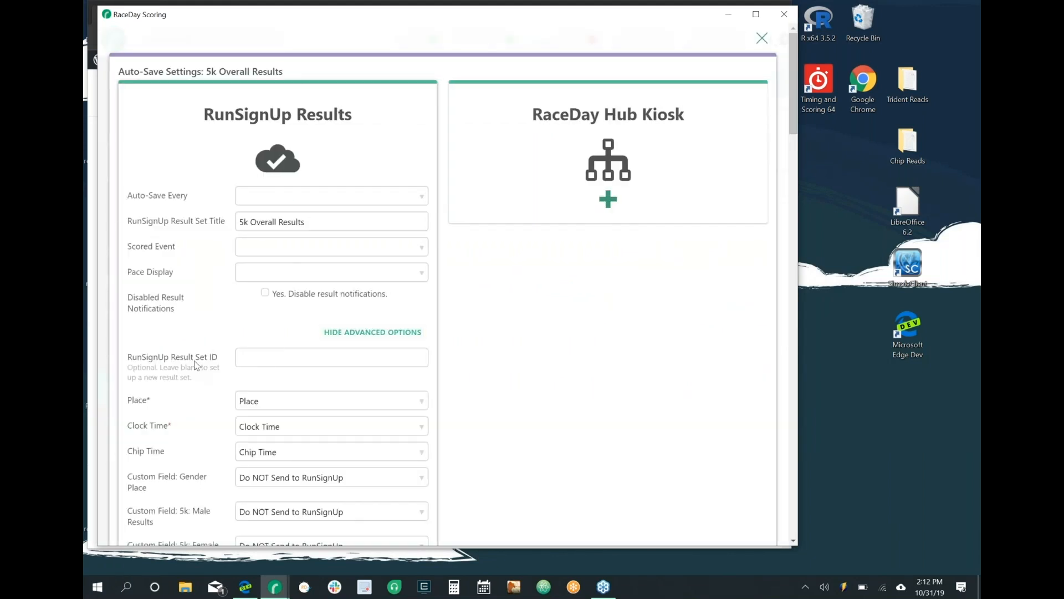
# Point out the RunSignUp Result Set ID field, then cancel the stream and leave the auto-save settings without saving
pyautogui.tripleClick(194, 361)
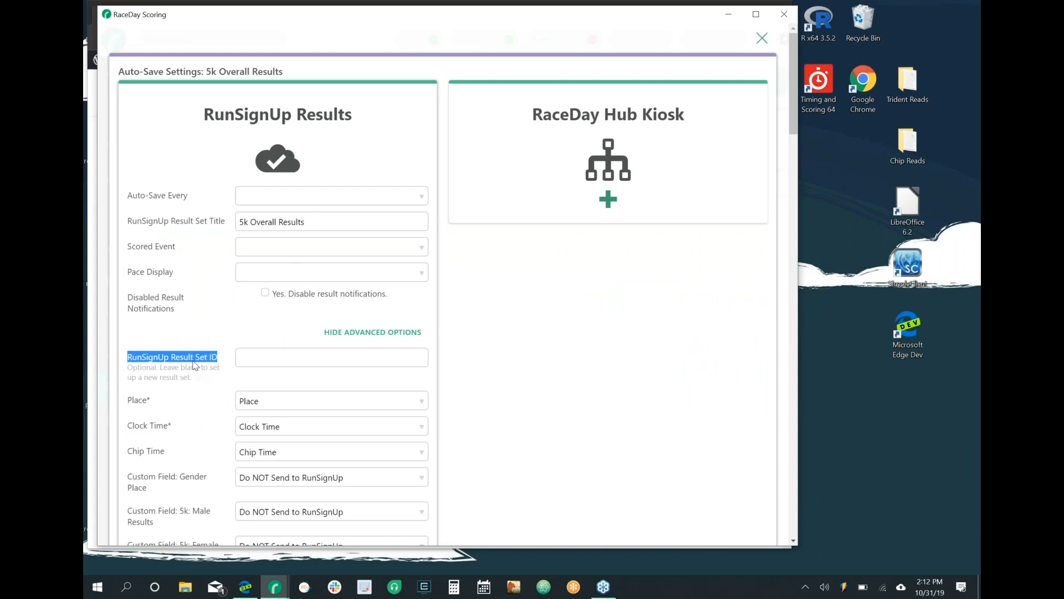
pyautogui.click(266, 353)
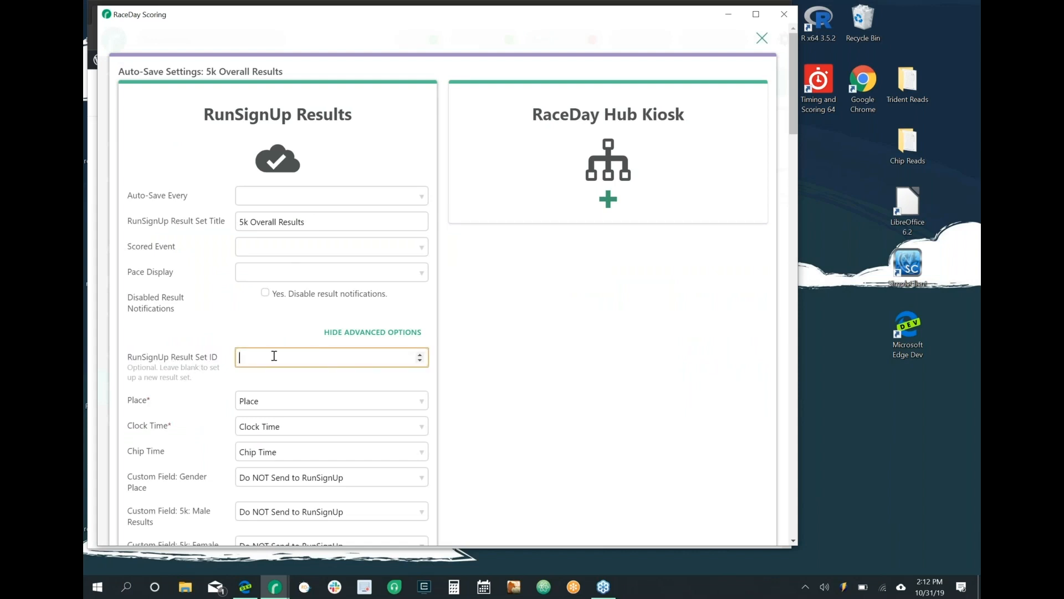
pyautogui.tripleClick(211, 357)
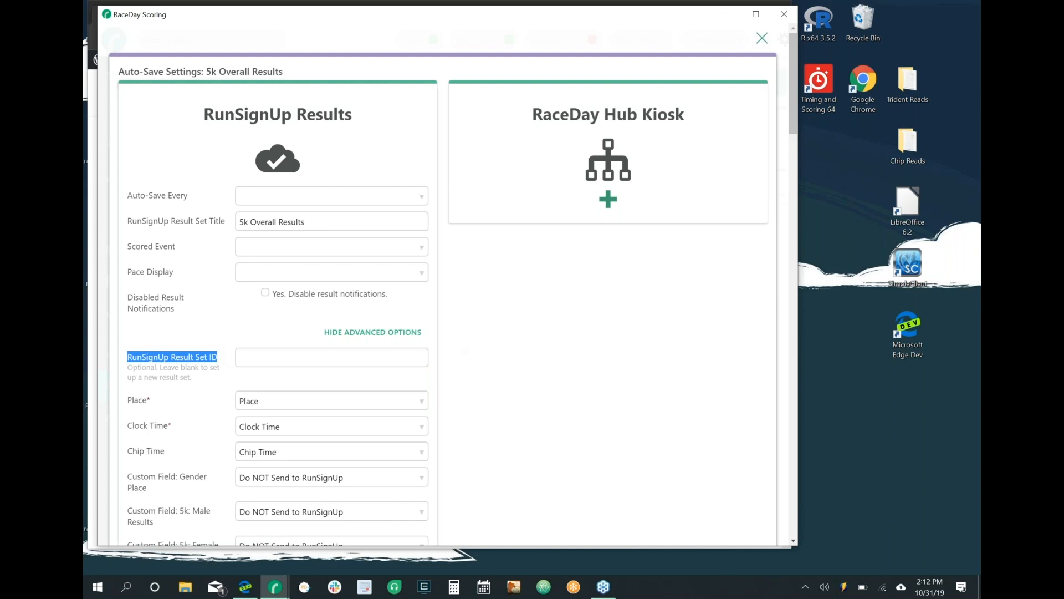
pyautogui.click(375, 338)
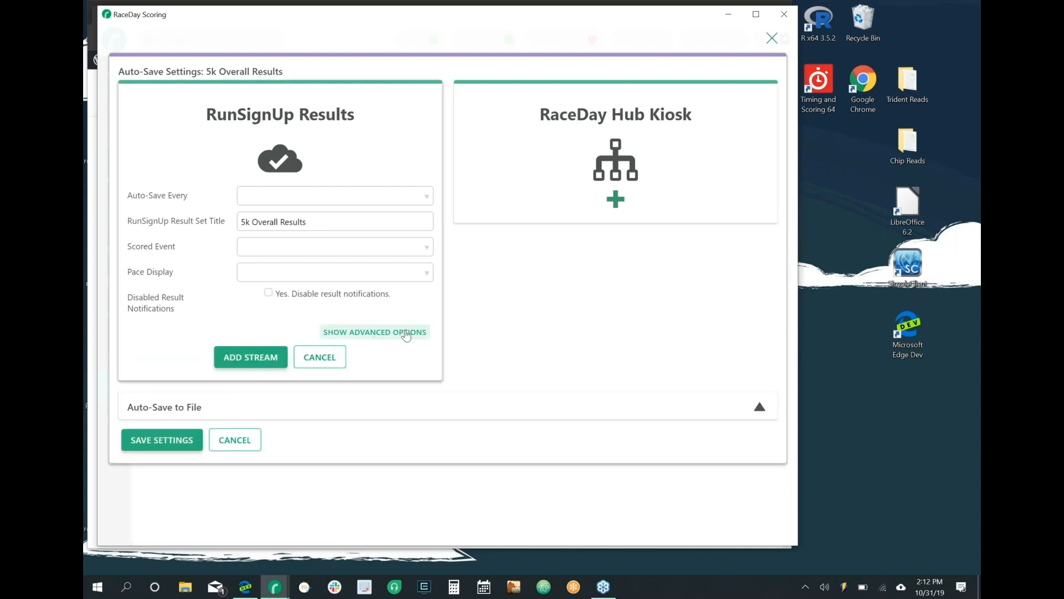
pyautogui.click(319, 357)
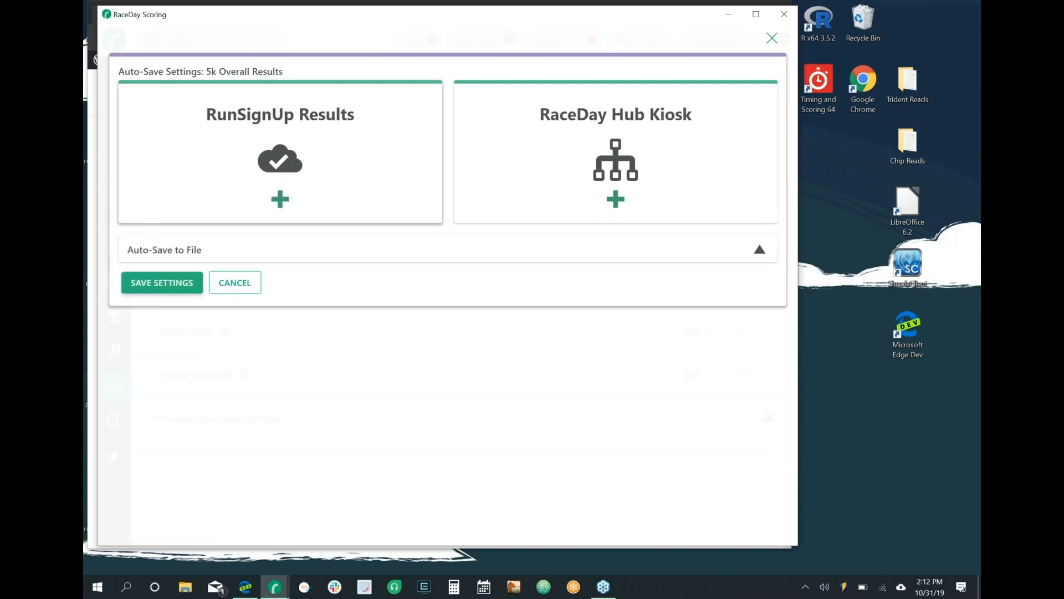
pyautogui.press('Escape')
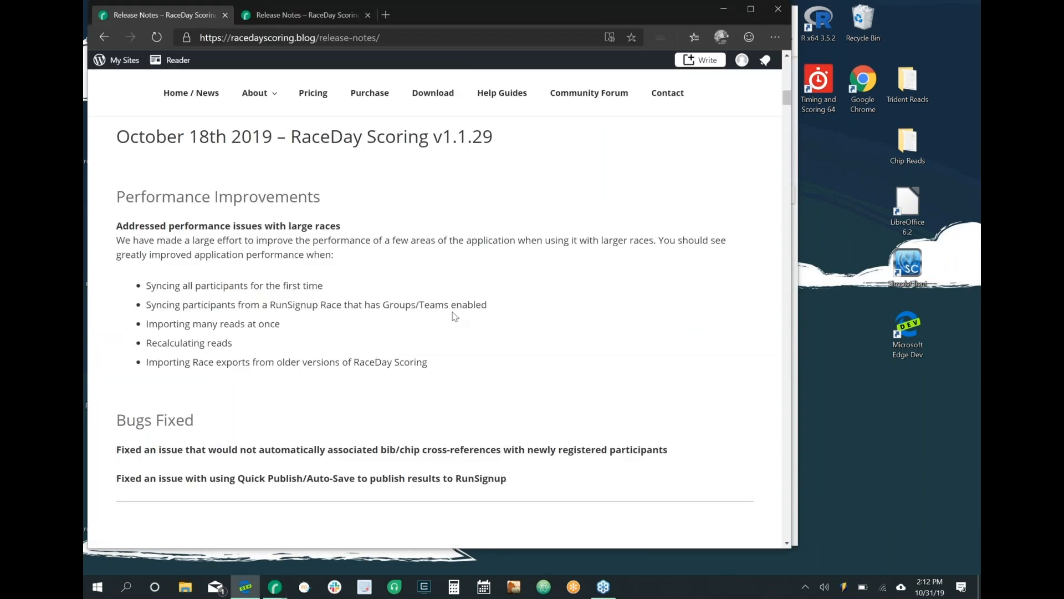
# Review the bug fixes and feature updates of the release above v1.1.29 in the release notes
pyautogui.scroll(8, 455, 316)
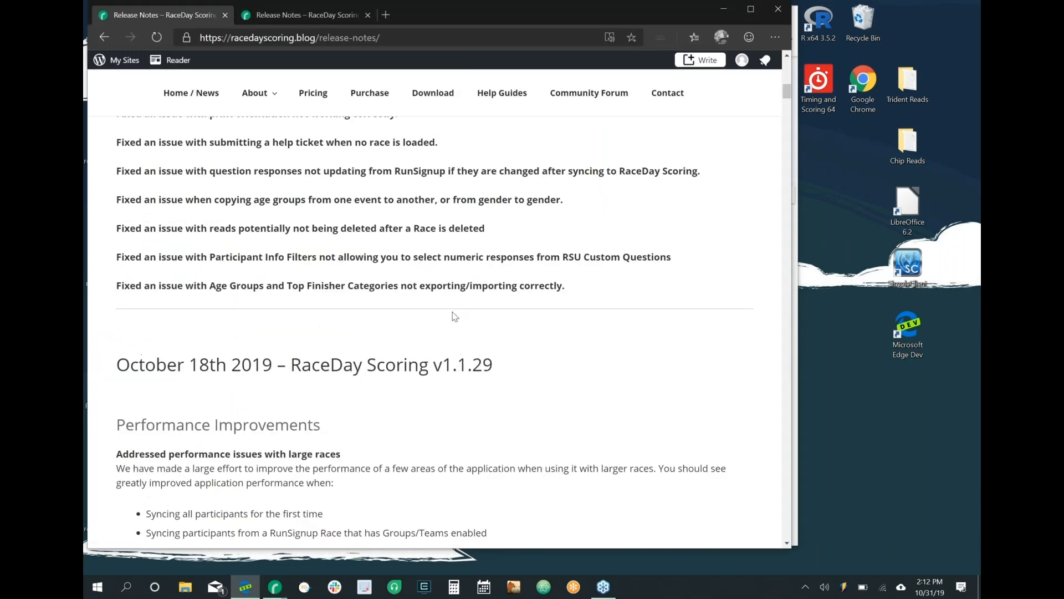
pyautogui.scroll(10, 455, 316)
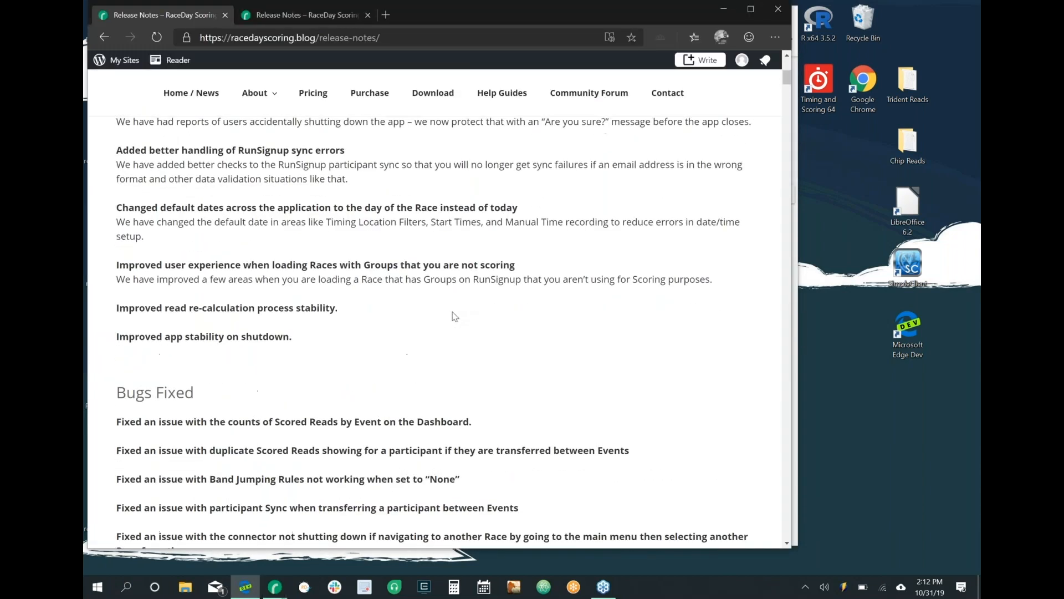
pyautogui.scroll(-12, 454, 316)
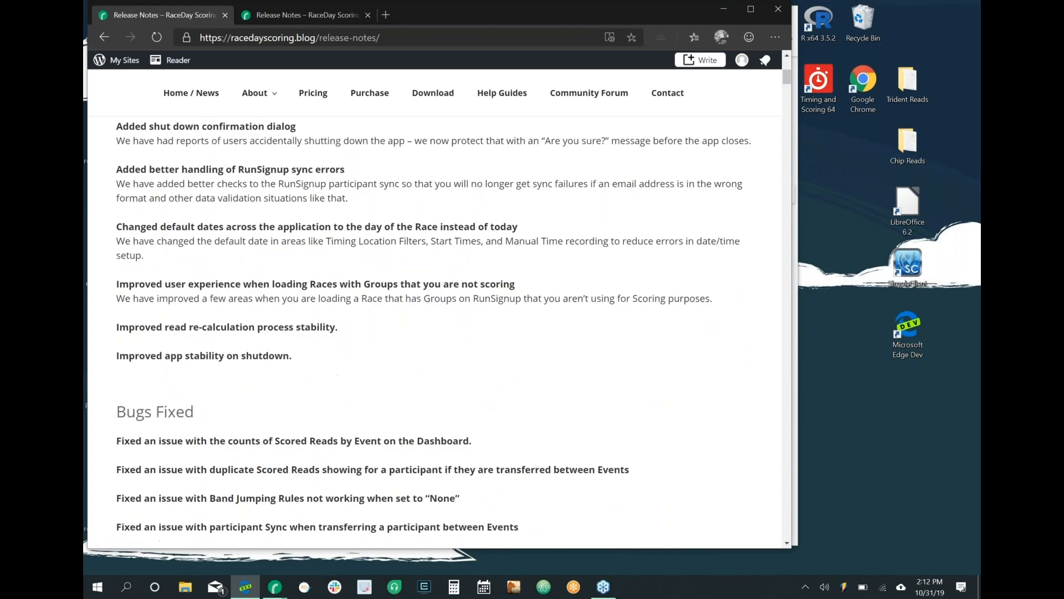
pyautogui.scroll(2, 435, 333)
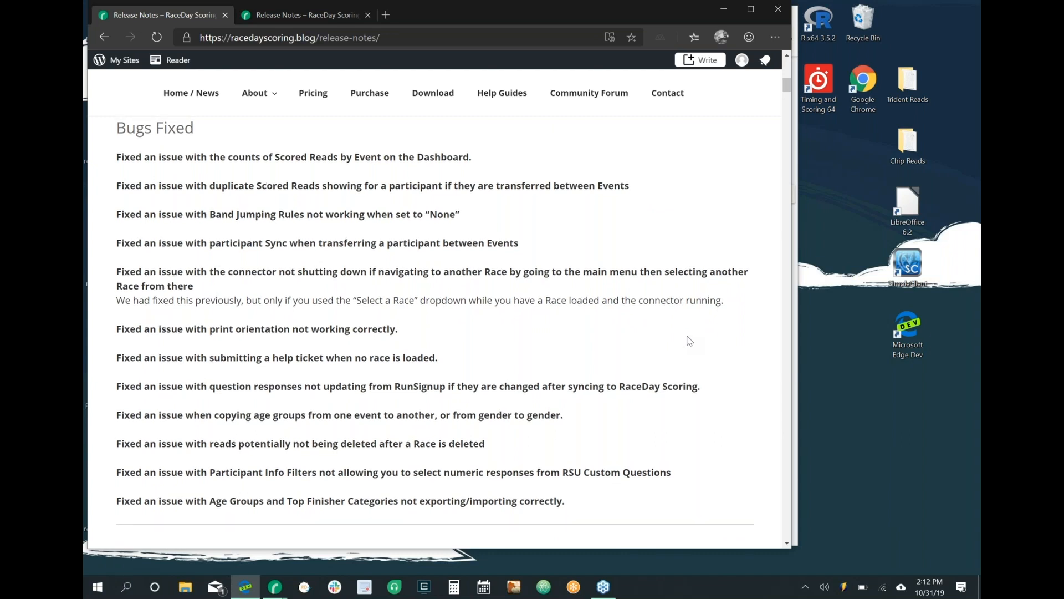
pyautogui.scroll(3, 689, 340)
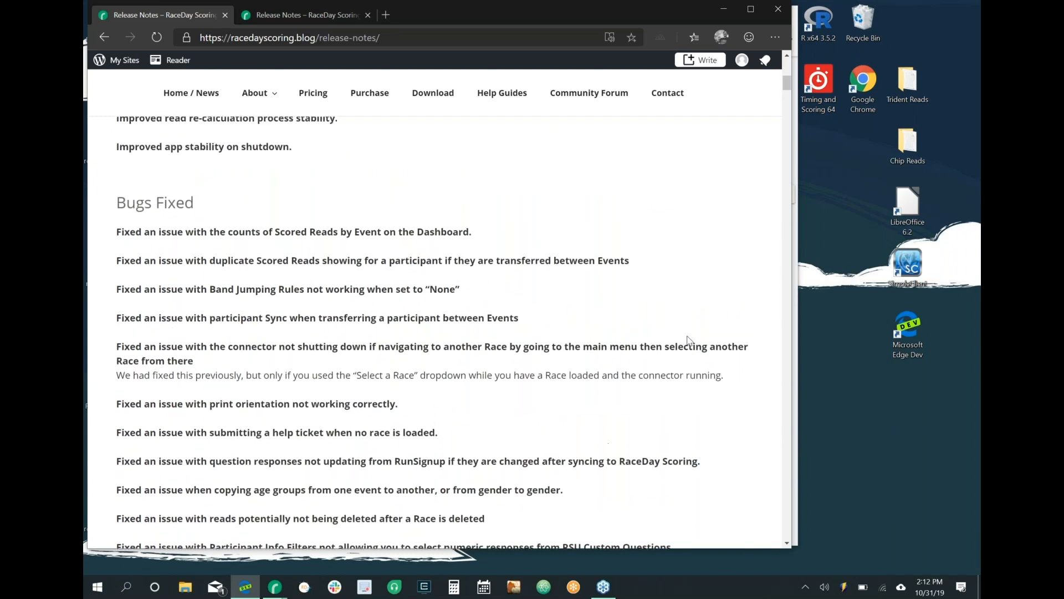
pyautogui.scroll(2, 690, 340)
pyautogui.scroll(-2, 689, 340)
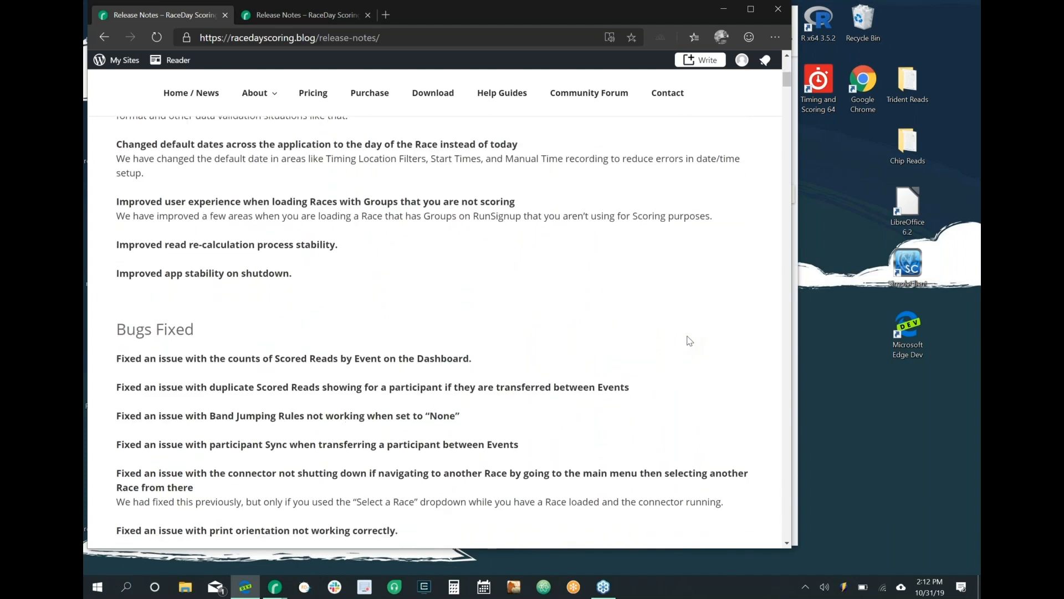
pyautogui.scroll(3, 689, 340)
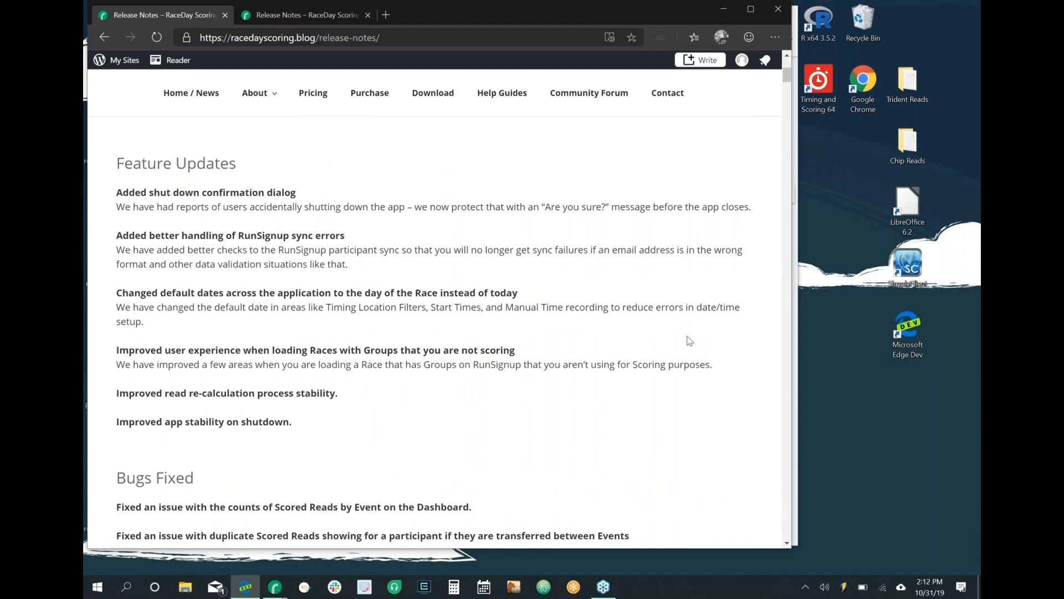
# Highlight the "Added shut down confirmation dialog" feature, then demonstrate it by closing RaceDay Scoring and declining the confirmation
pyautogui.tripleClick(242, 192)
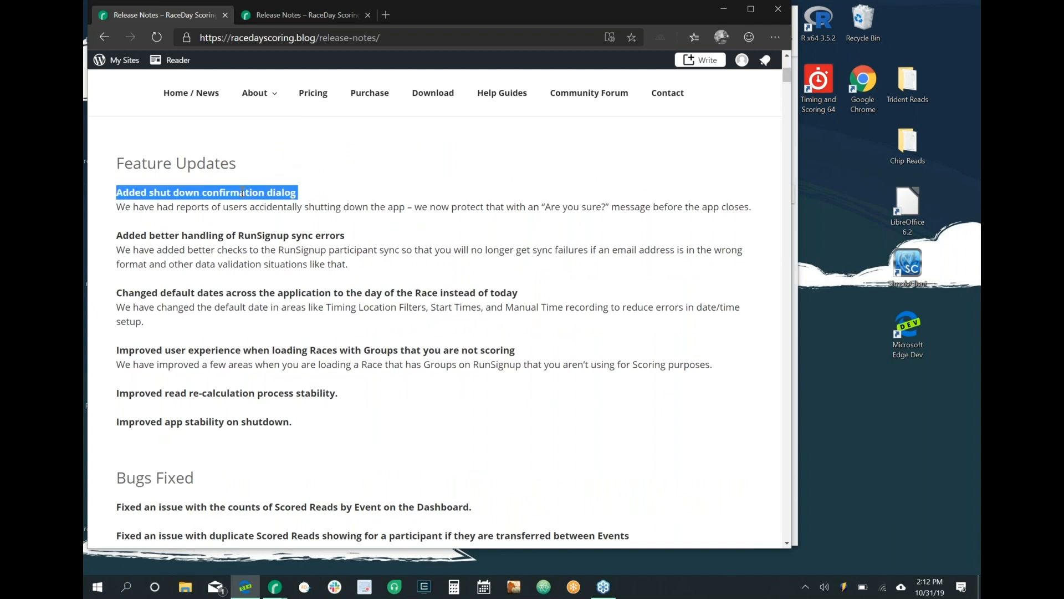
pyautogui.click(340, 200)
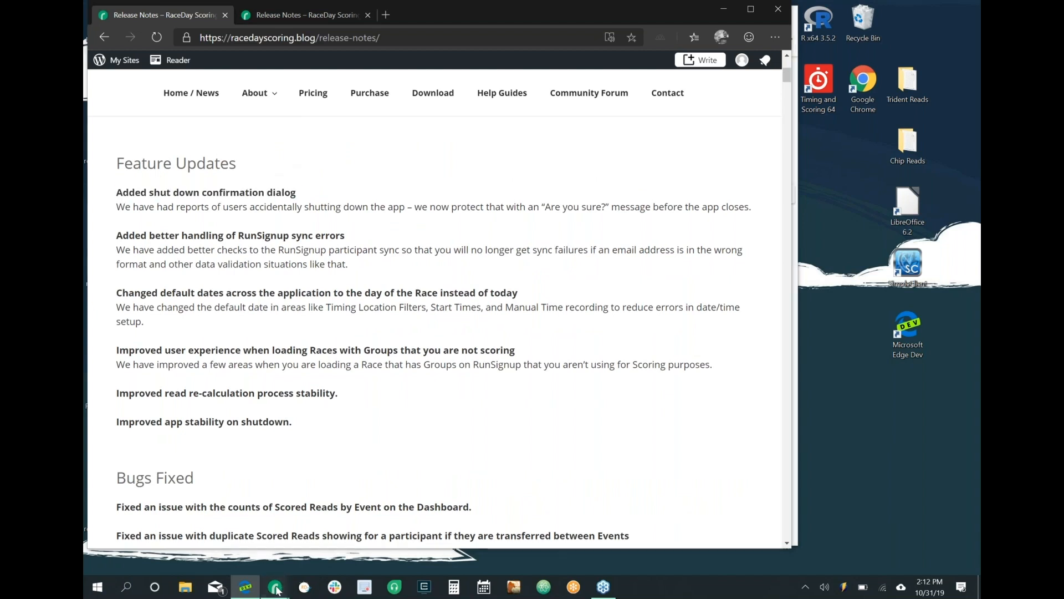
pyautogui.click(216, 516)
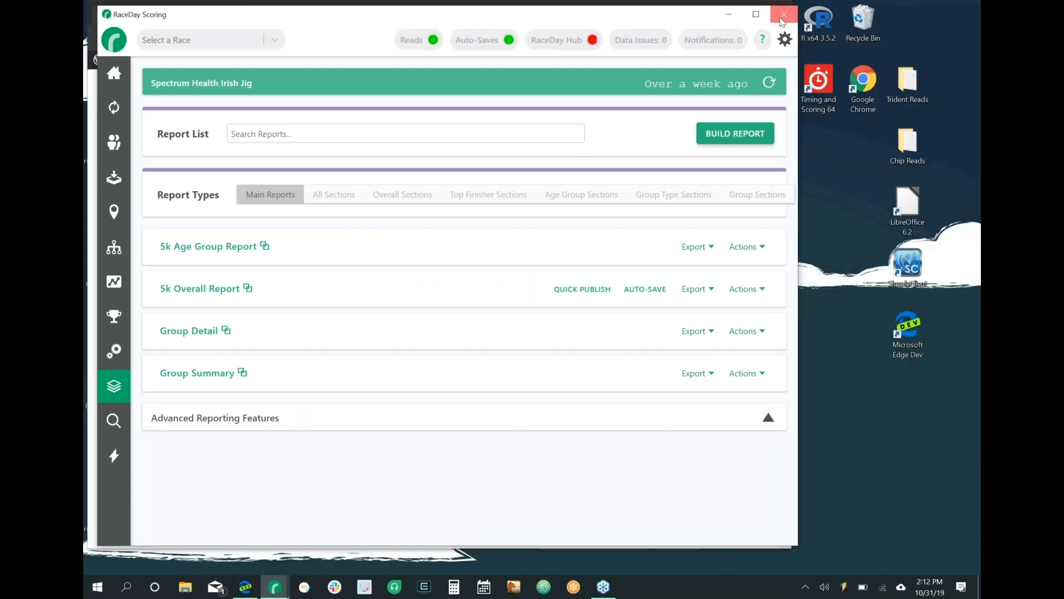
pyautogui.click(782, 17)
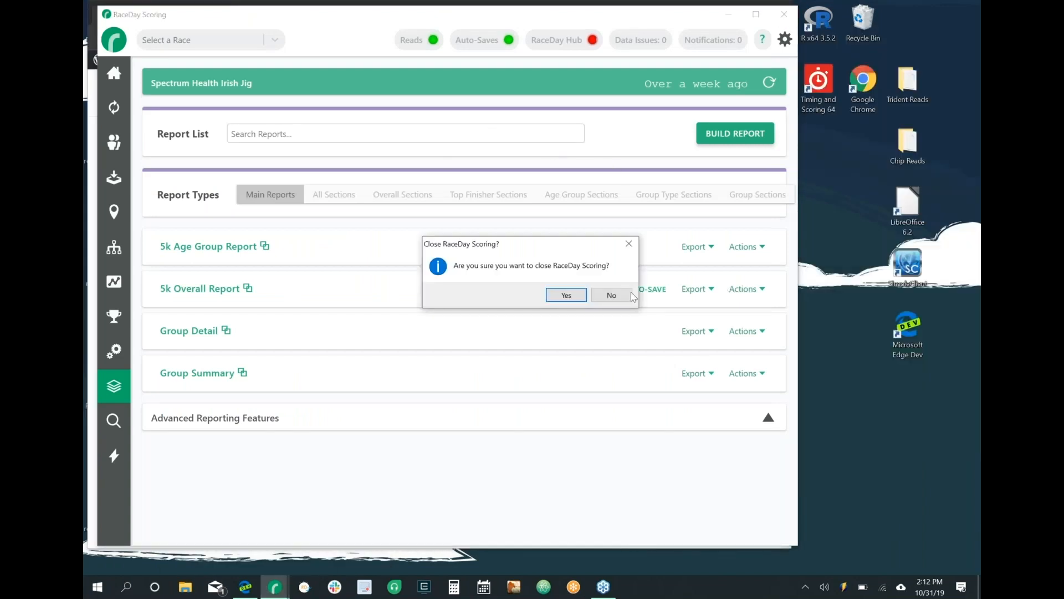
pyautogui.click(612, 295)
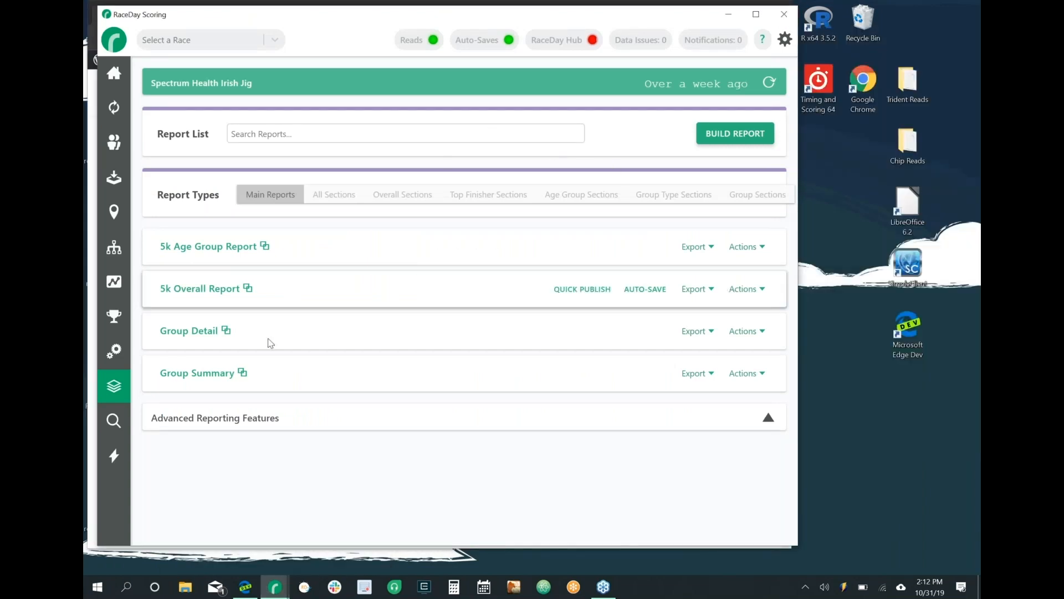
# Open the 5k Overall Report, try closing RaceDay Scoring during generation, decline the confirmation and close the report
pyautogui.click(233, 288)
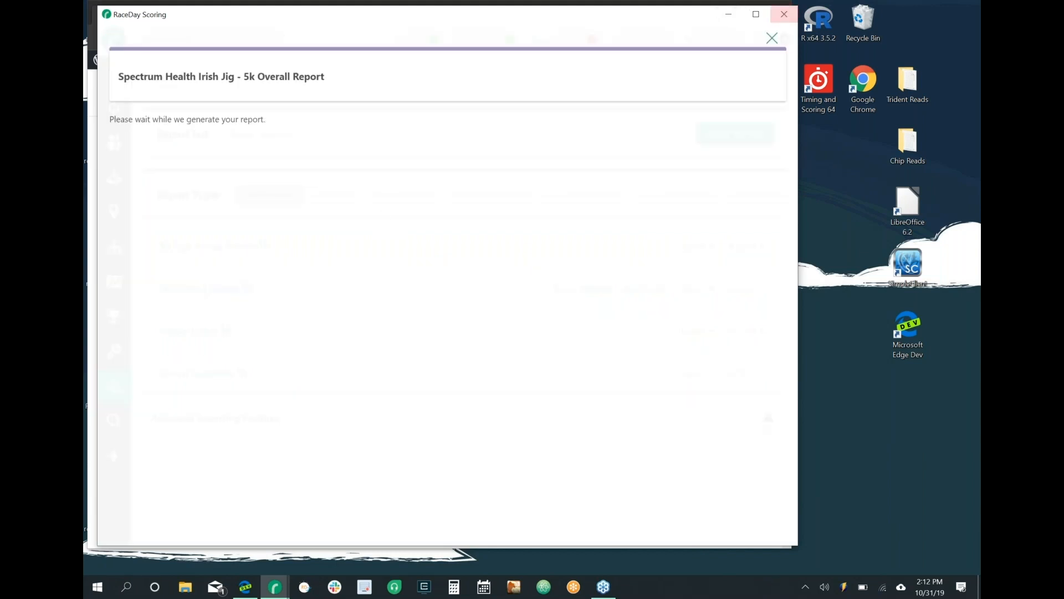
pyautogui.click(784, 15)
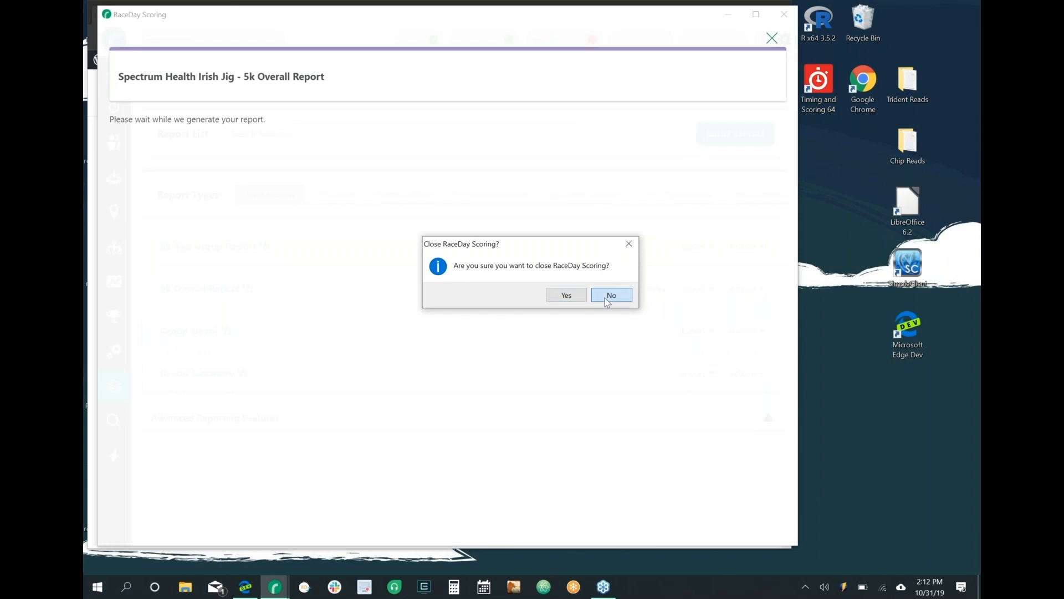
pyautogui.click(611, 295)
pyautogui.click(771, 37)
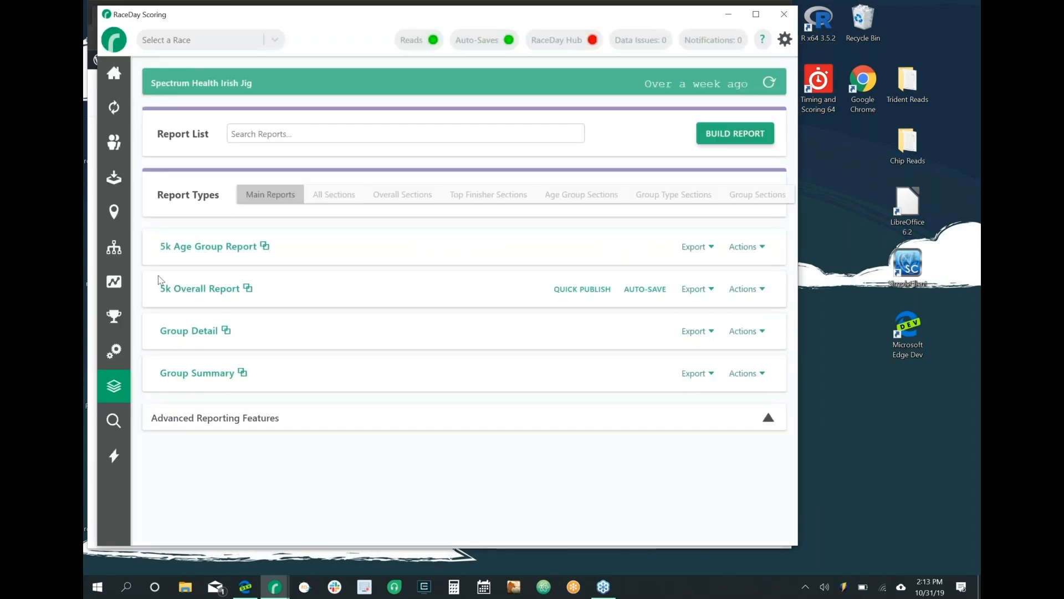
# Highlight "Added better handling of RunSignup sync errors" in the release notes, then open the participants list in RaceDay Scoring
pyautogui.click(88, 273)
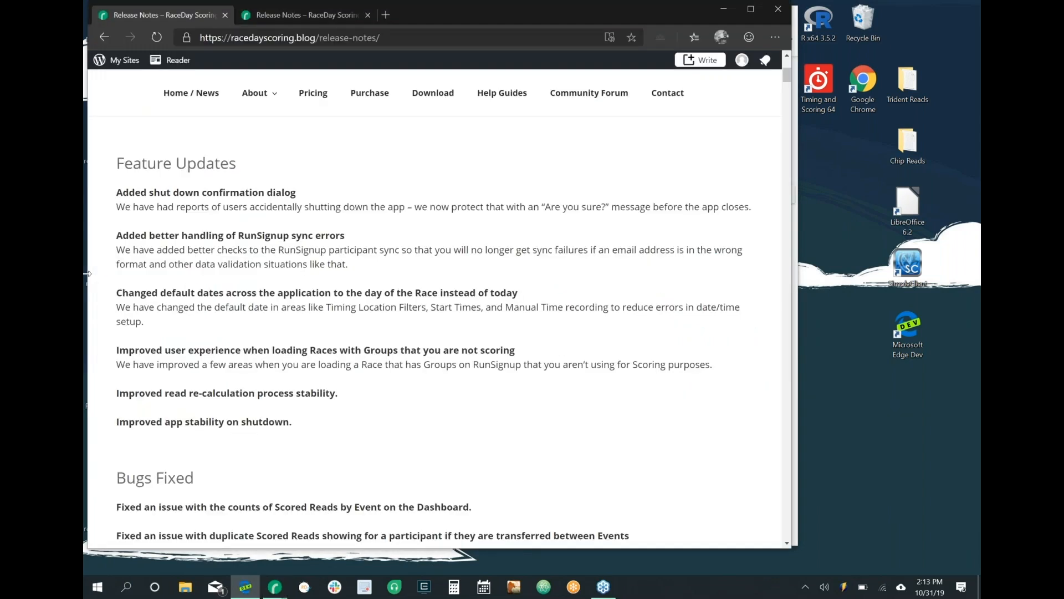
pyautogui.tripleClick(180, 242)
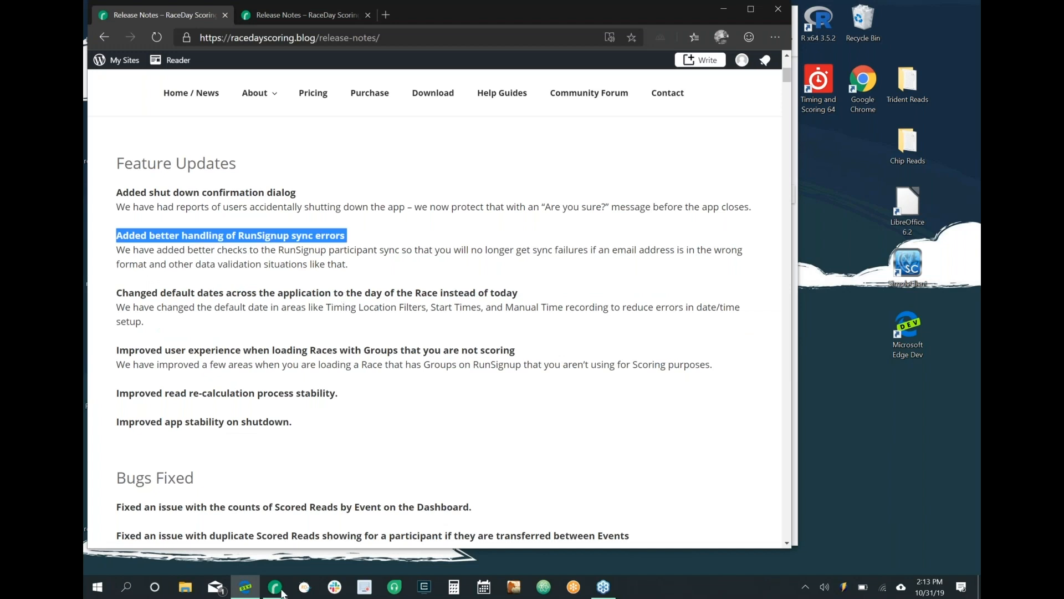
pyautogui.moveTo(277, 588)
pyautogui.click(254, 539)
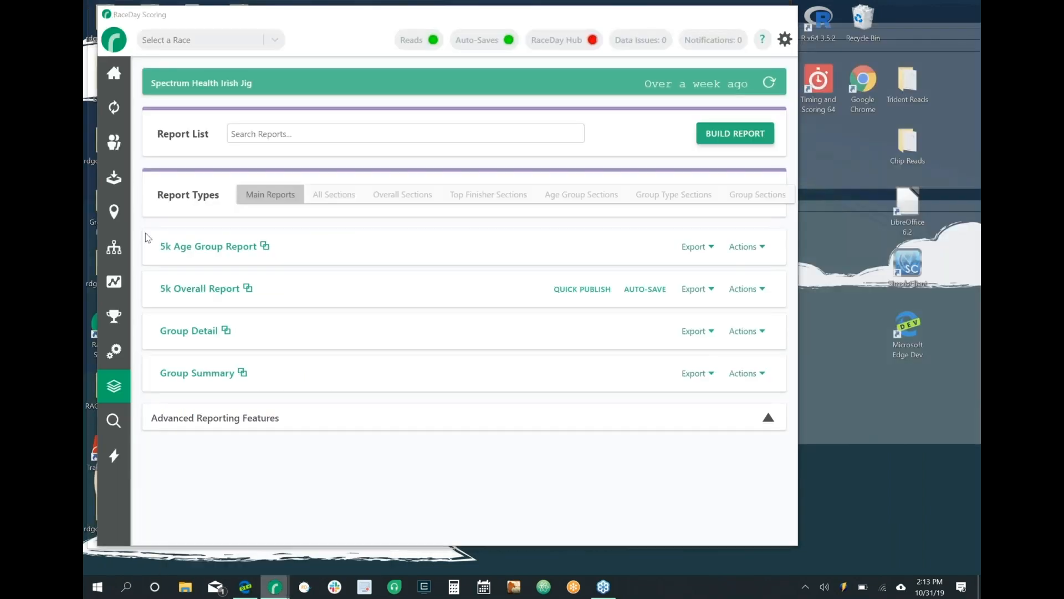
pyautogui.click(114, 142)
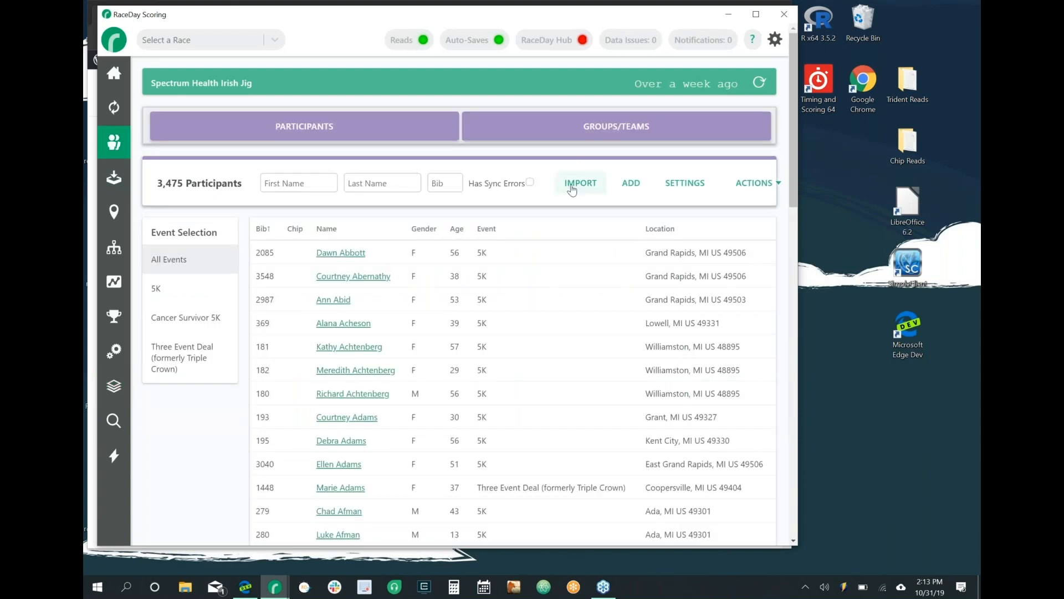
# Open the form for adding a participant and examine its E-mail field and the remaining participant fields
pyautogui.click(632, 183)
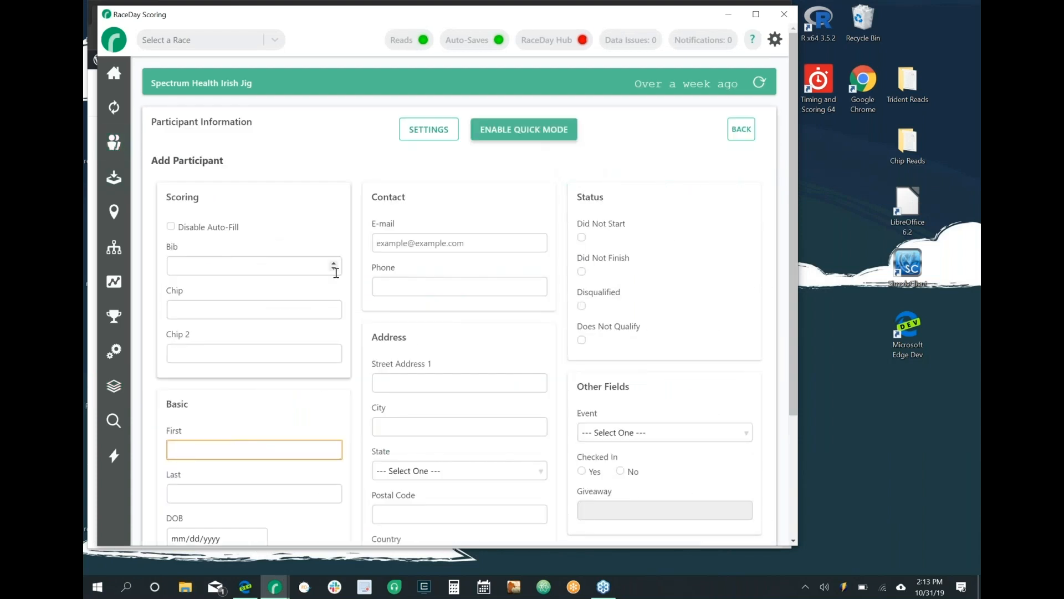
pyautogui.click(438, 239)
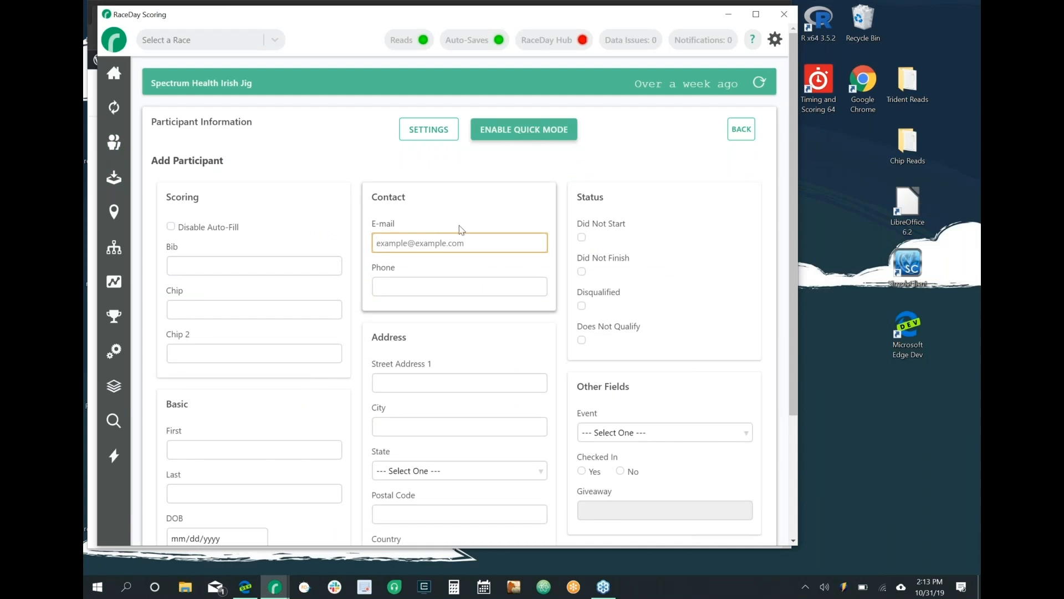
pyautogui.click(486, 228)
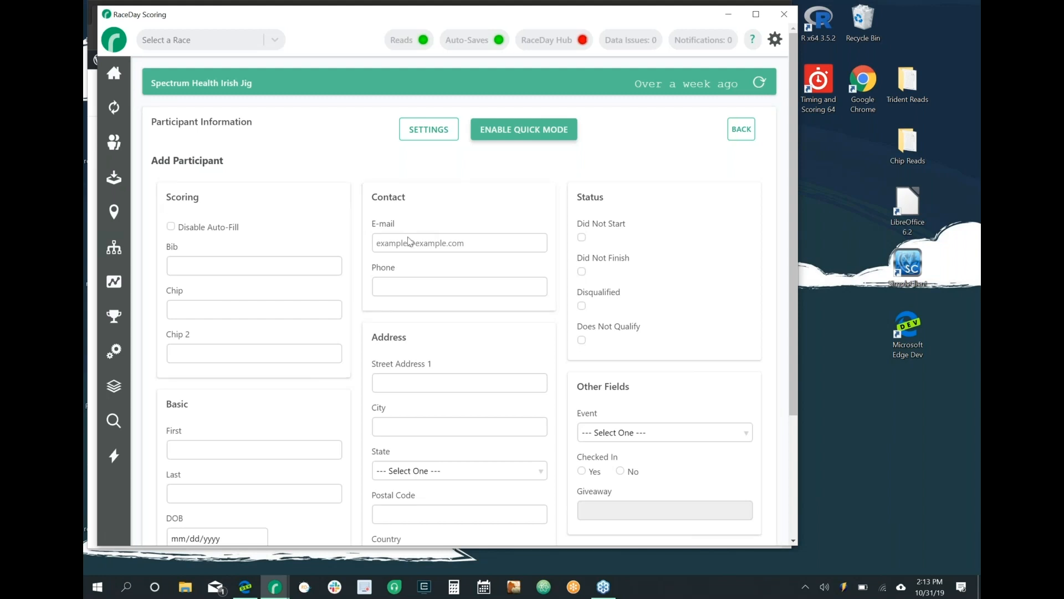
pyautogui.scroll(-2, 394, 216)
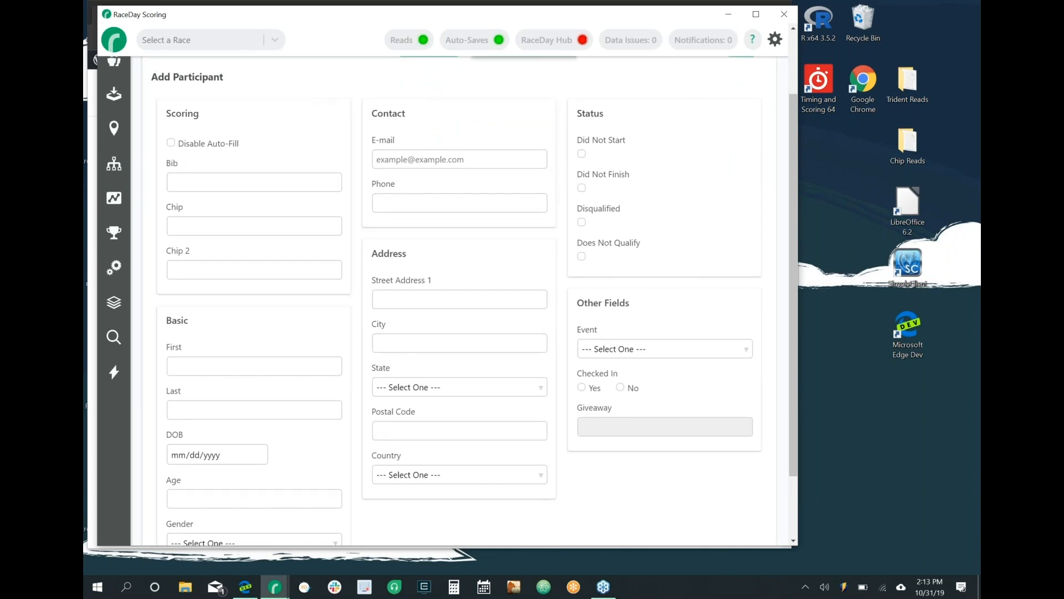
# Switch to the release notes and highlight "Changed default dates across the application to the day of the Race instead of today"
pyautogui.hotkey('alt', 'Tab')
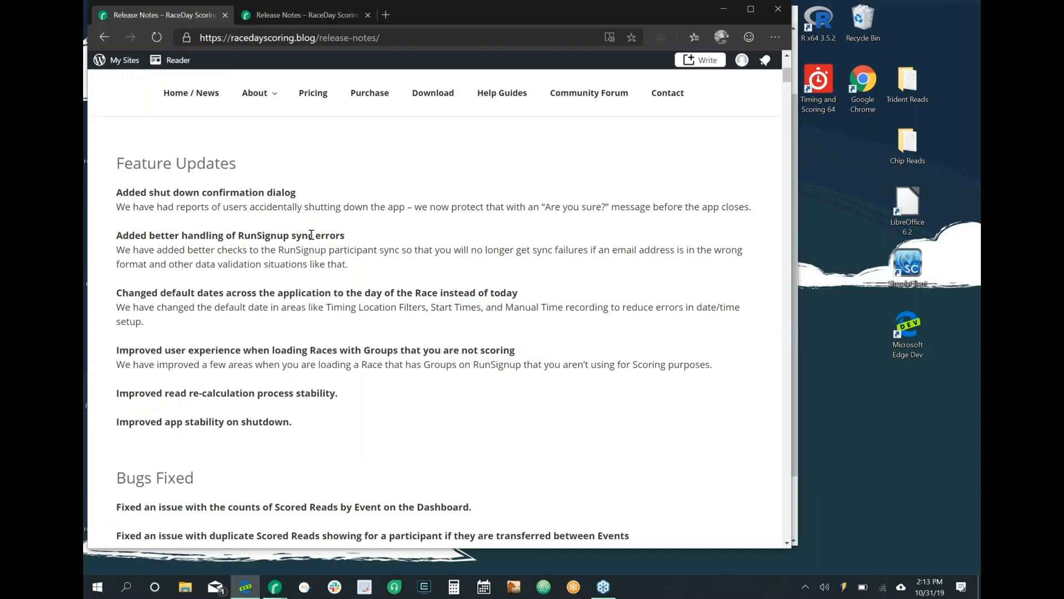
pyautogui.scroll(-1, 464, 313)
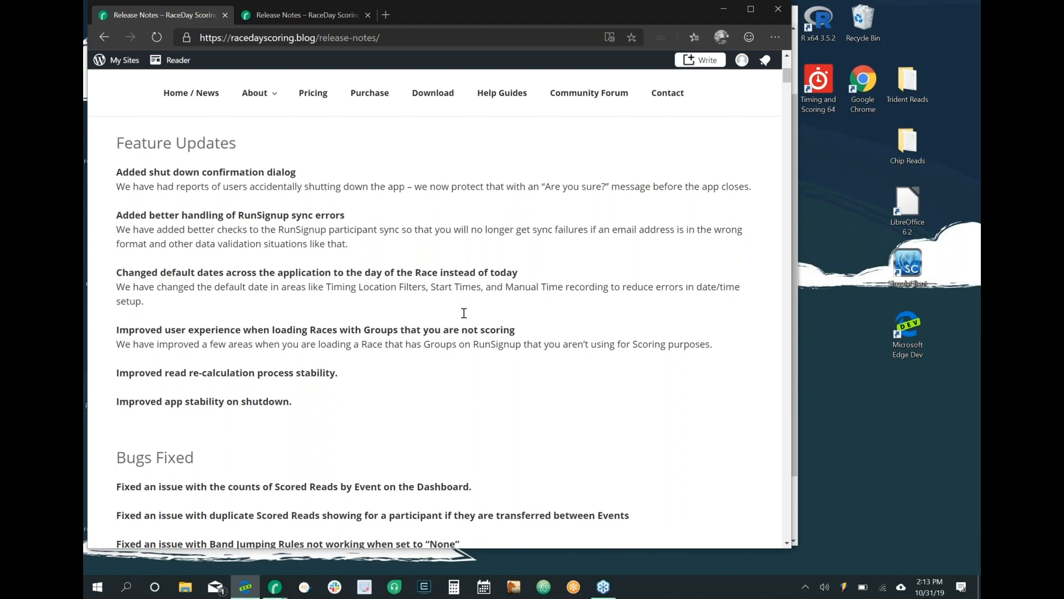
pyautogui.tripleClick(227, 272)
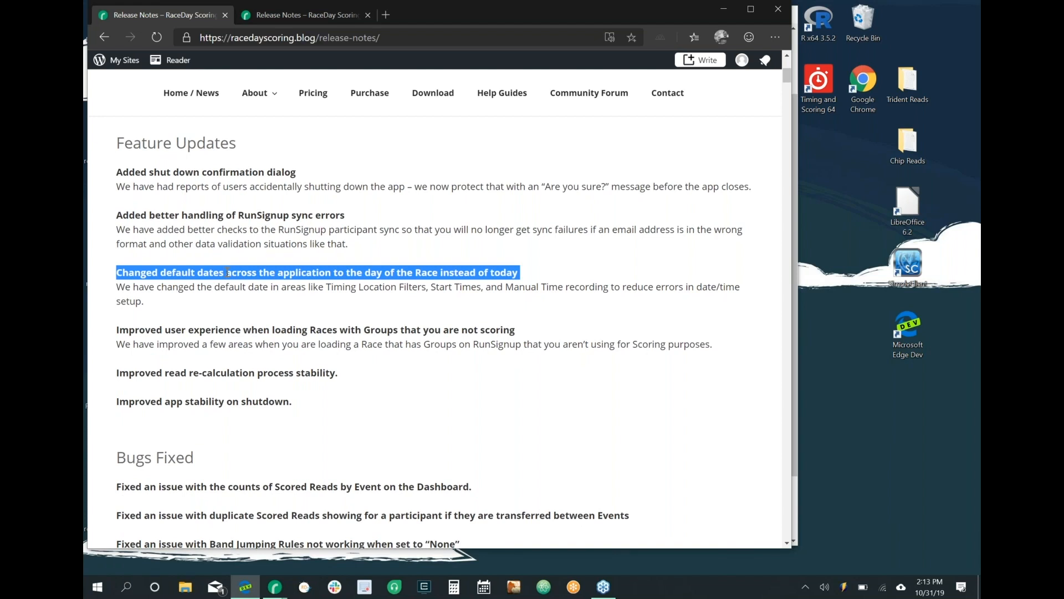
pyautogui.click(465, 287)
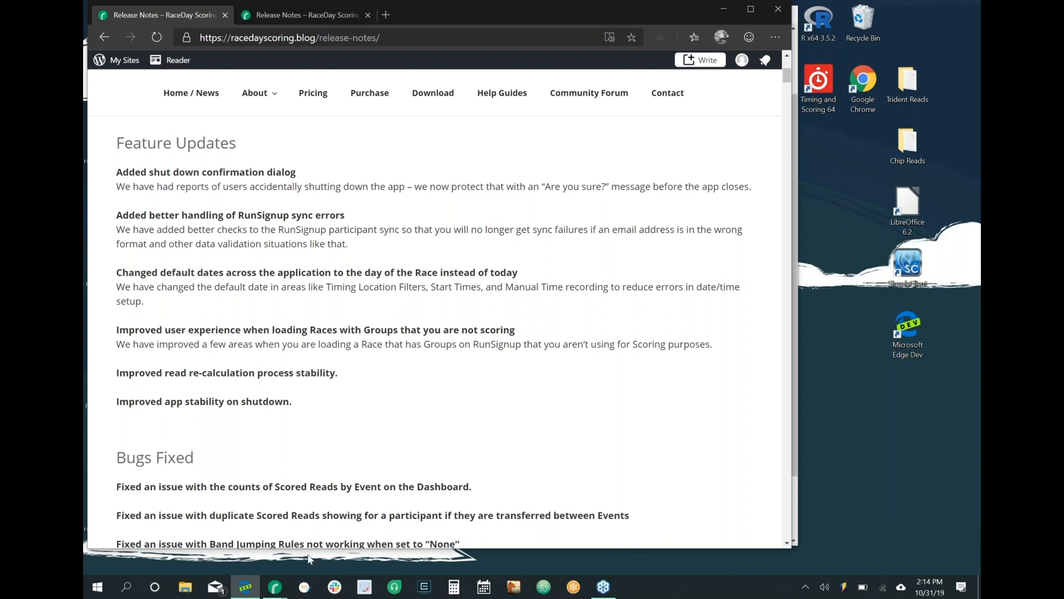
# In RaceDay Scoring, leave the unsaved participant form and start a new timing location that collects Start & Finish Times
pyautogui.moveTo(277, 593)
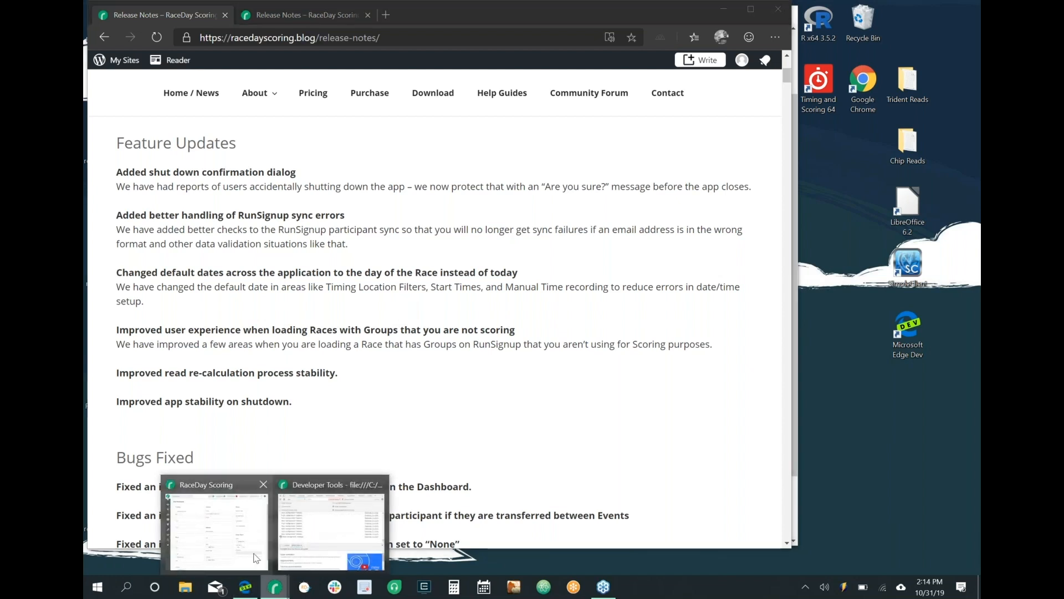
pyautogui.click(239, 529)
pyautogui.scroll(3, 147, 278)
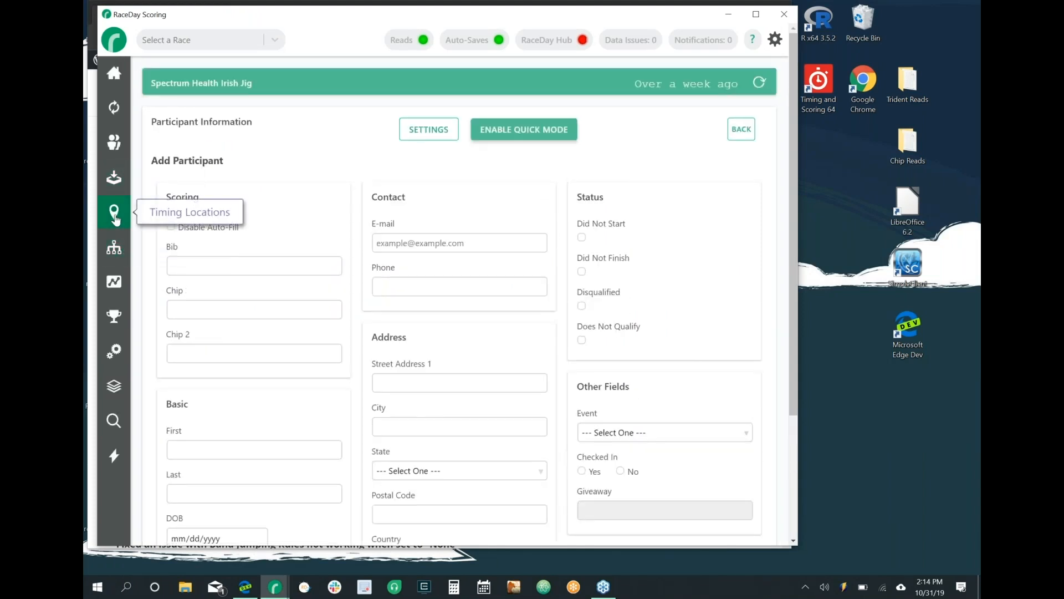
pyautogui.click(115, 215)
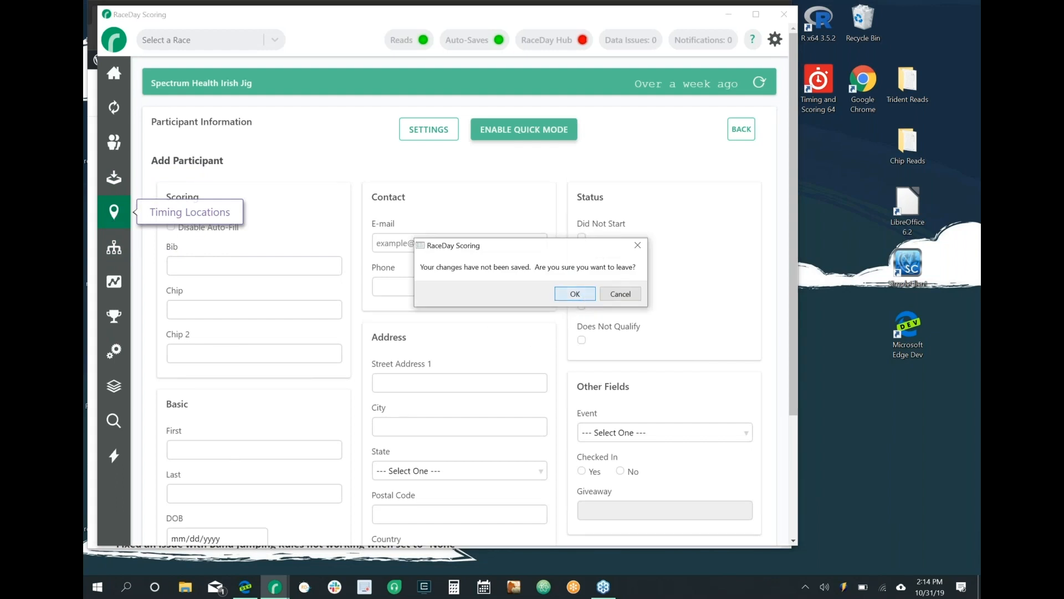
pyautogui.click(582, 298)
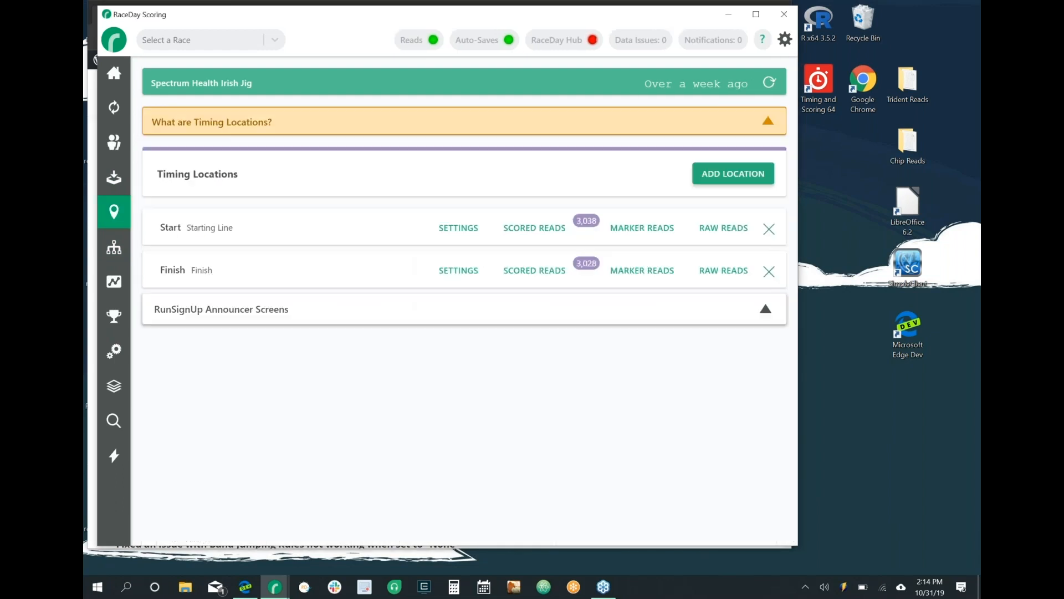
pyautogui.click(720, 175)
pyautogui.click(533, 224)
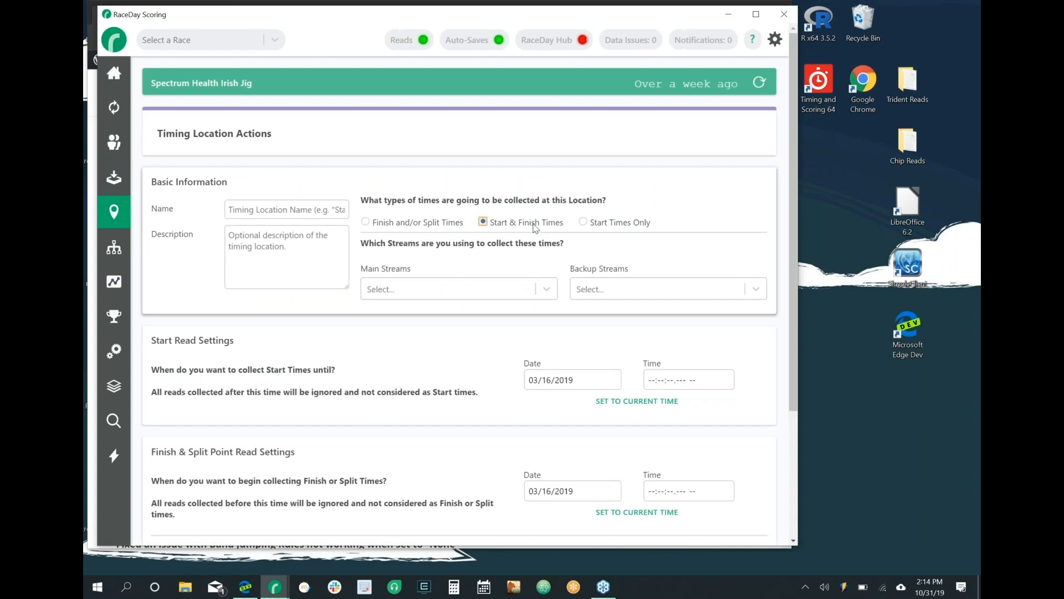
# Highlight the "When do you want to collect Start Times until?" question and examine the default dates in the start and finish read settings
pyautogui.scroll(-1, 535, 221)
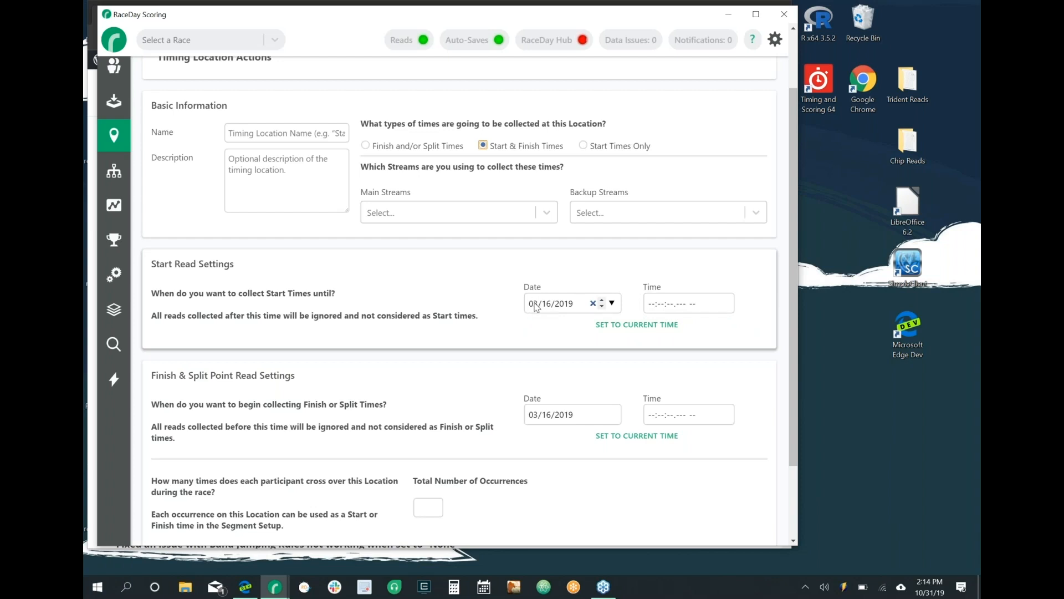
pyautogui.tripleClick(275, 293)
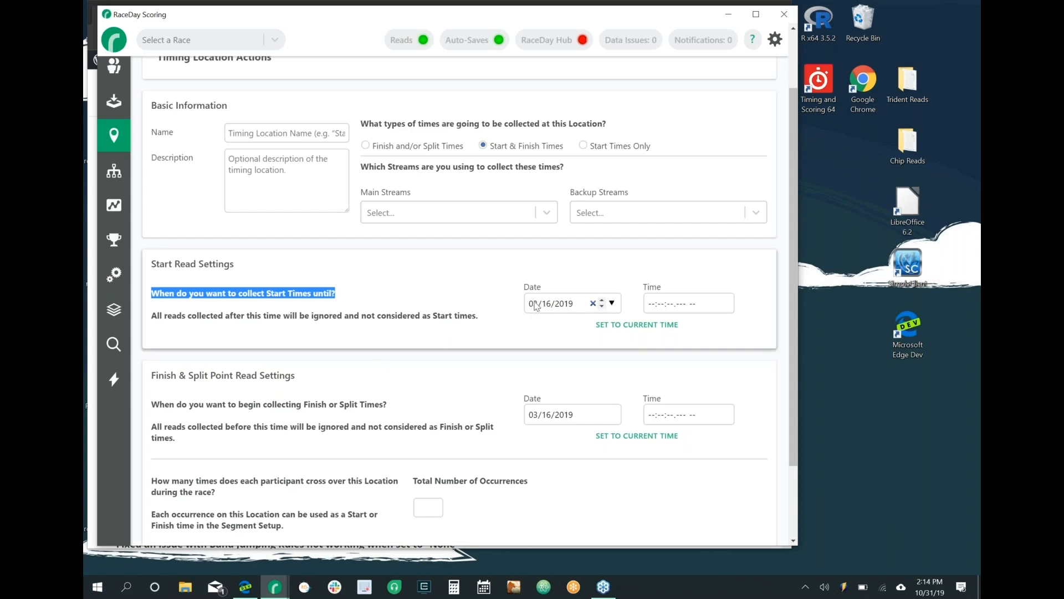
pyautogui.click(438, 291)
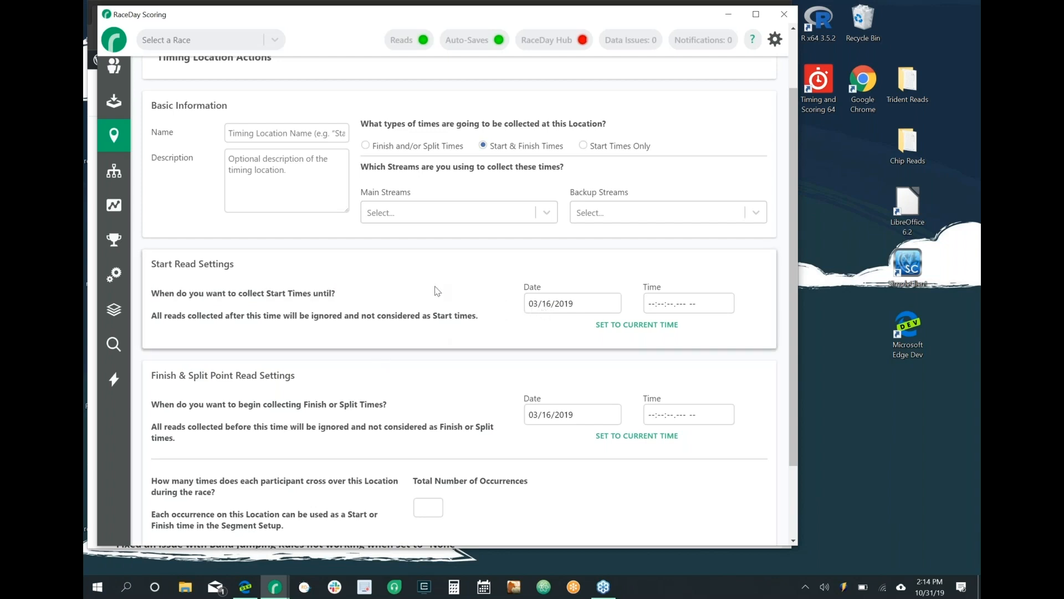
pyautogui.scroll(-2, 437, 290)
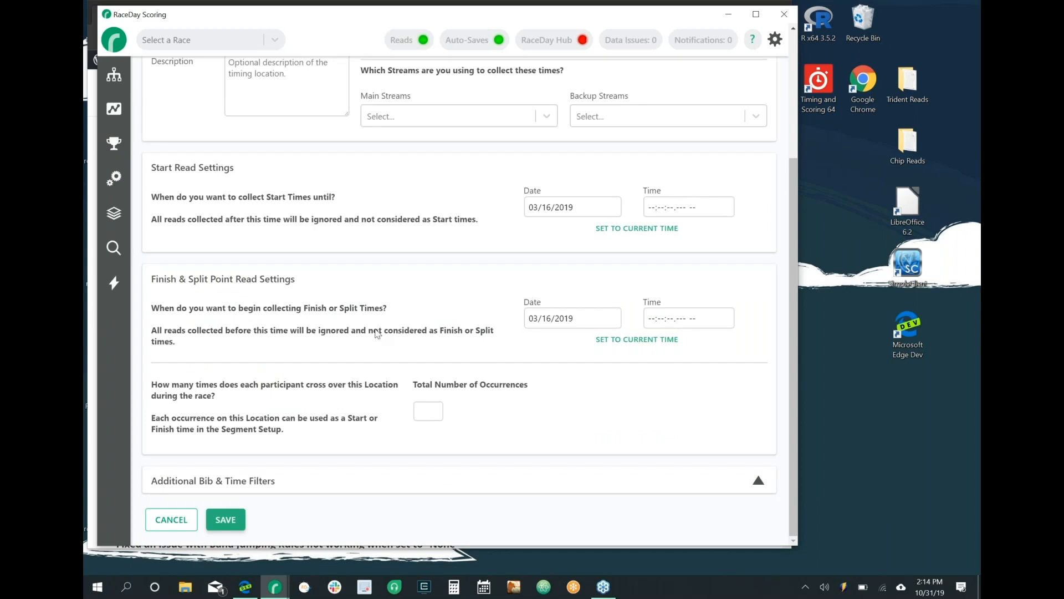
pyautogui.scroll(1, 435, 342)
pyautogui.scroll(3, 435, 342)
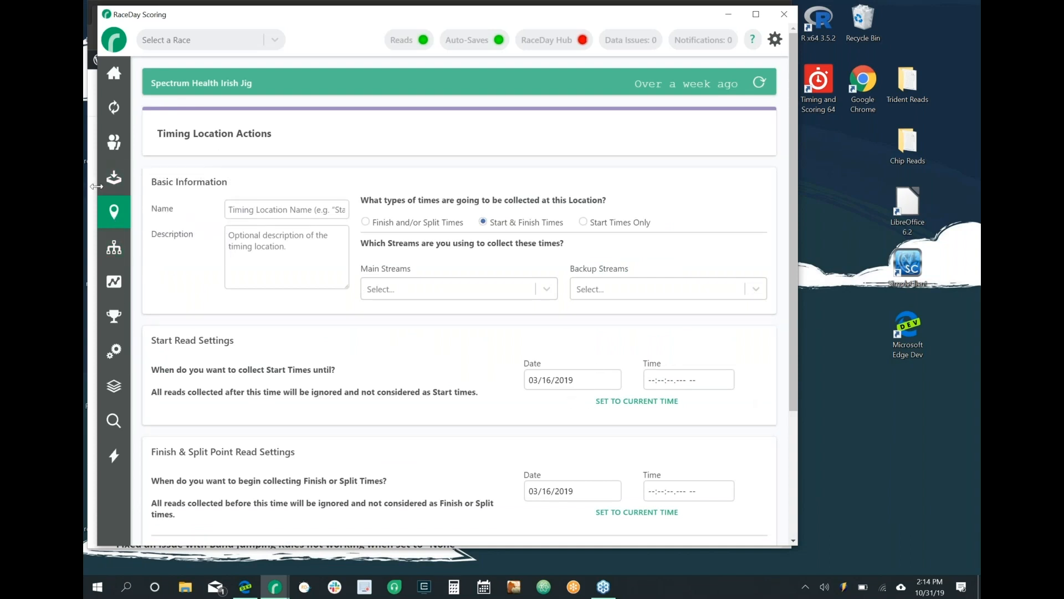
# Discard the unsaved timing location, manually add a single scored event to check its default start dates, and remove that new event
pyautogui.click(115, 255)
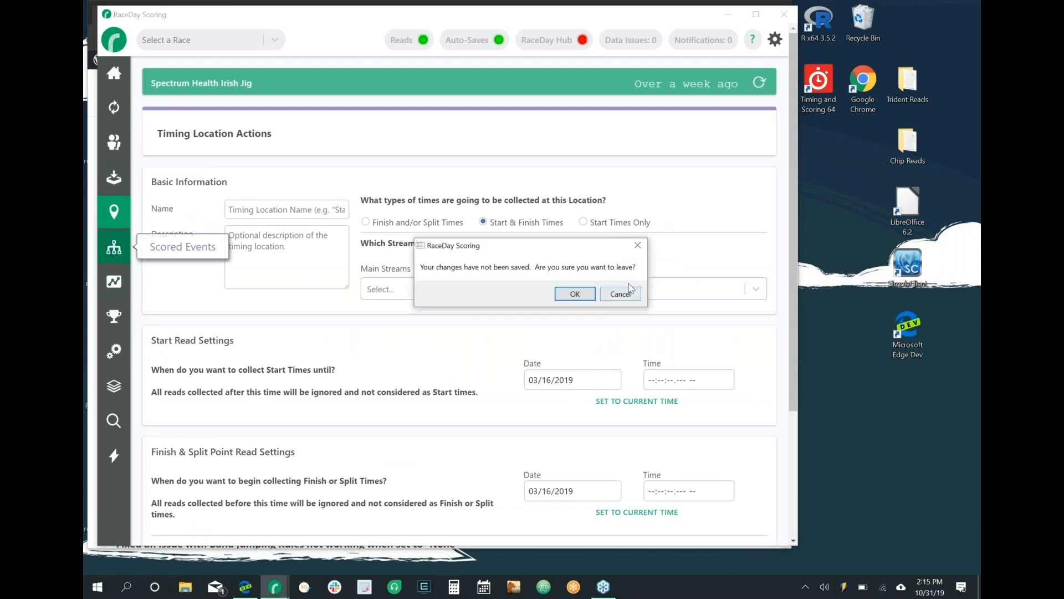
pyautogui.click(575, 293)
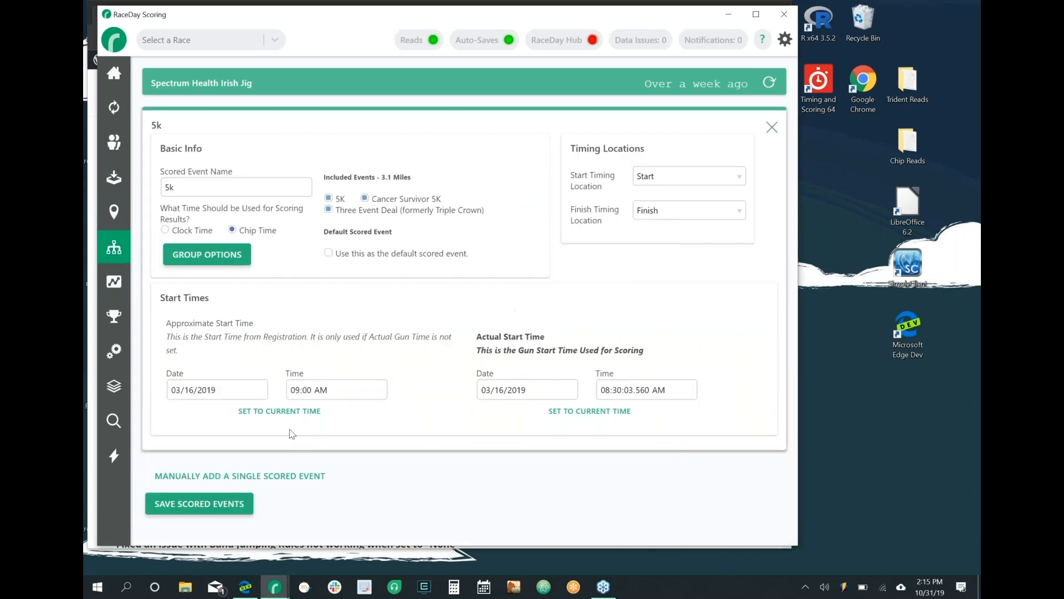
pyautogui.click(240, 475)
pyautogui.scroll(-5, 501, 483)
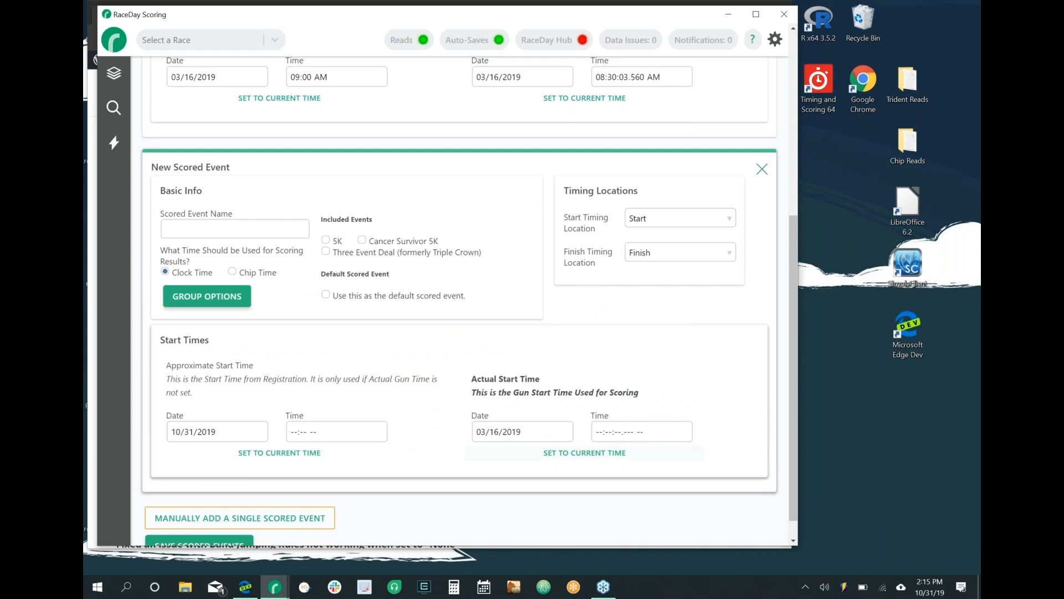
pyautogui.scroll(5, 247, 265)
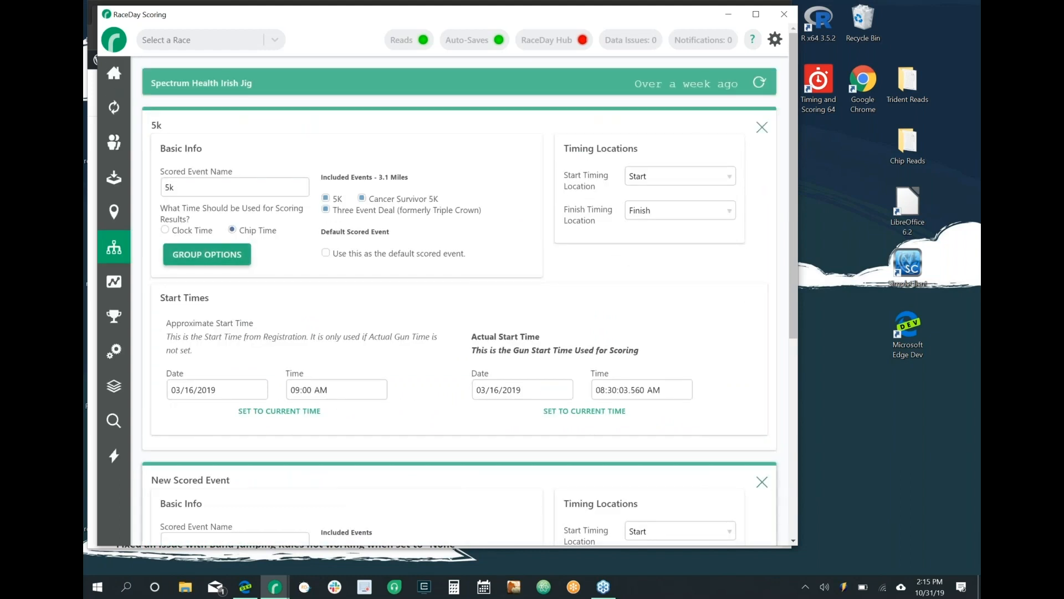
pyautogui.click(762, 482)
# Open the Start location's scored reads, check the default date in the form for adding times, and cancel the form
pyautogui.click(114, 211)
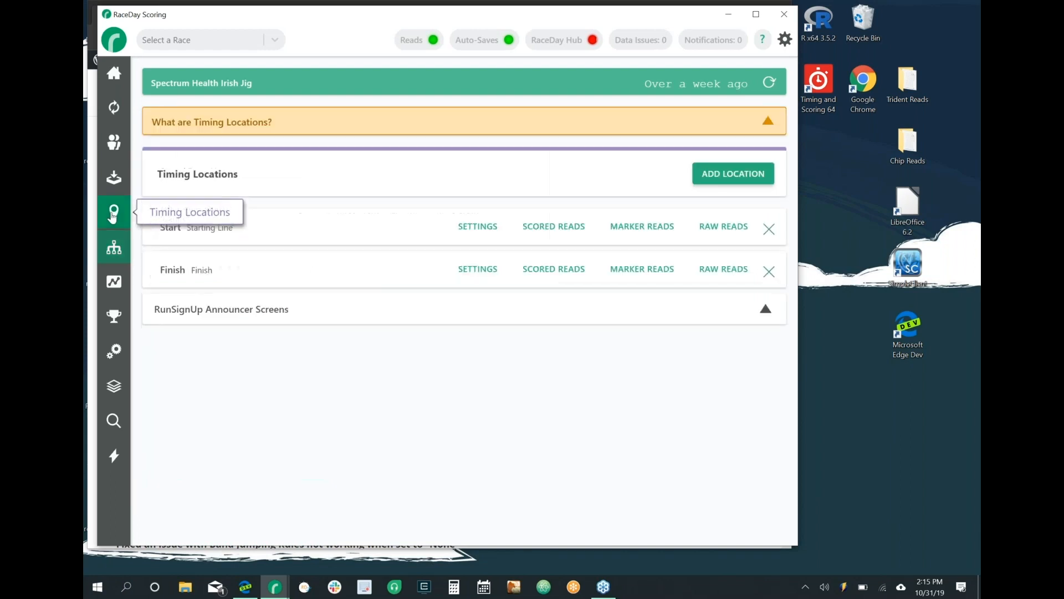
pyautogui.click(537, 229)
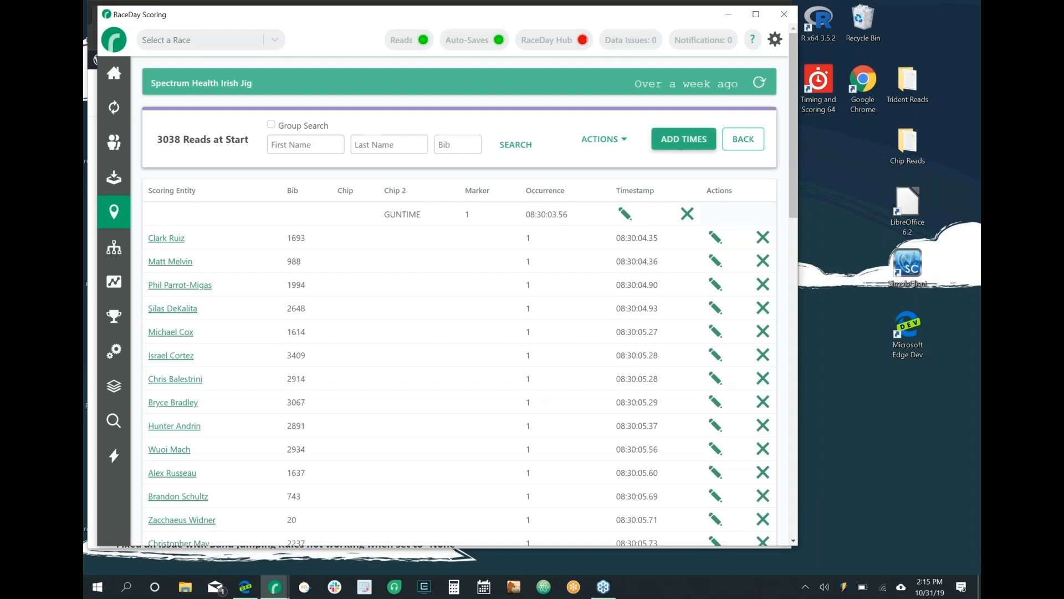
pyautogui.click(684, 139)
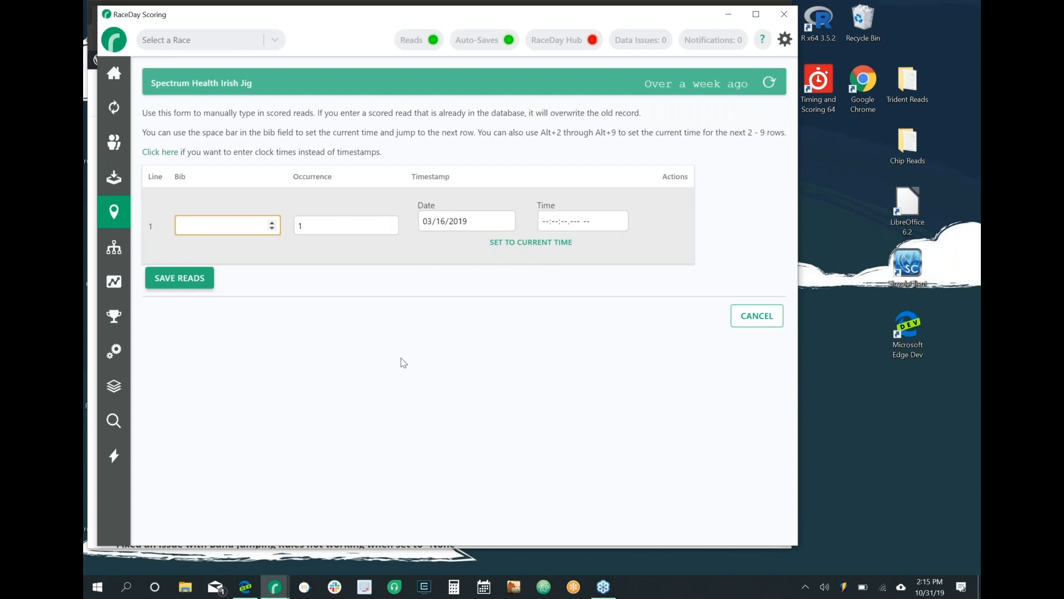
pyautogui.click(750, 320)
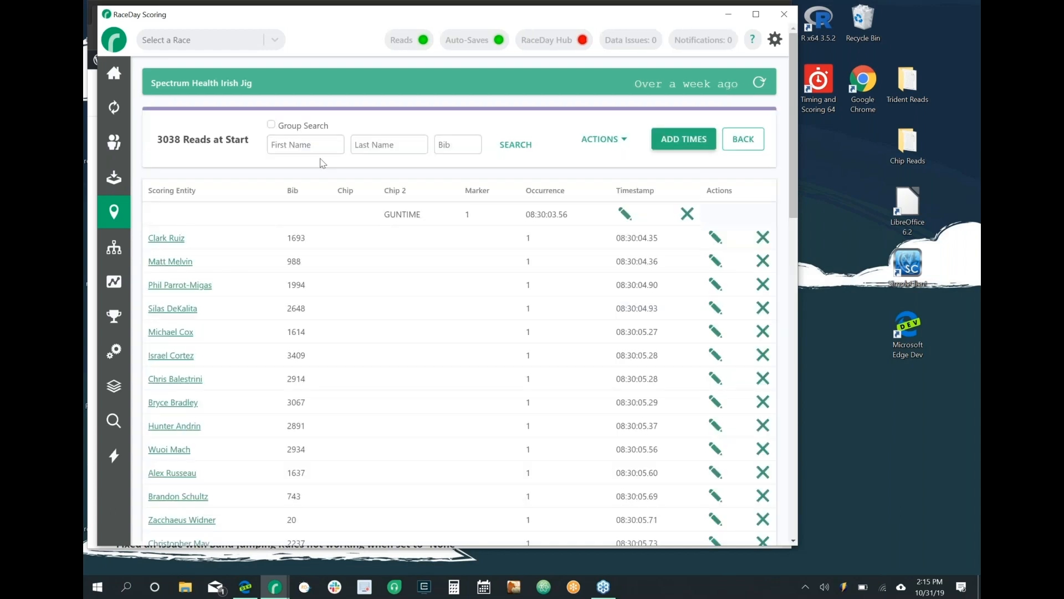
# Return to the release notes and highlight the updates on loading Races with unscored Groups, read re-calculation stability and app stability on shutdown
pyautogui.click(91, 130)
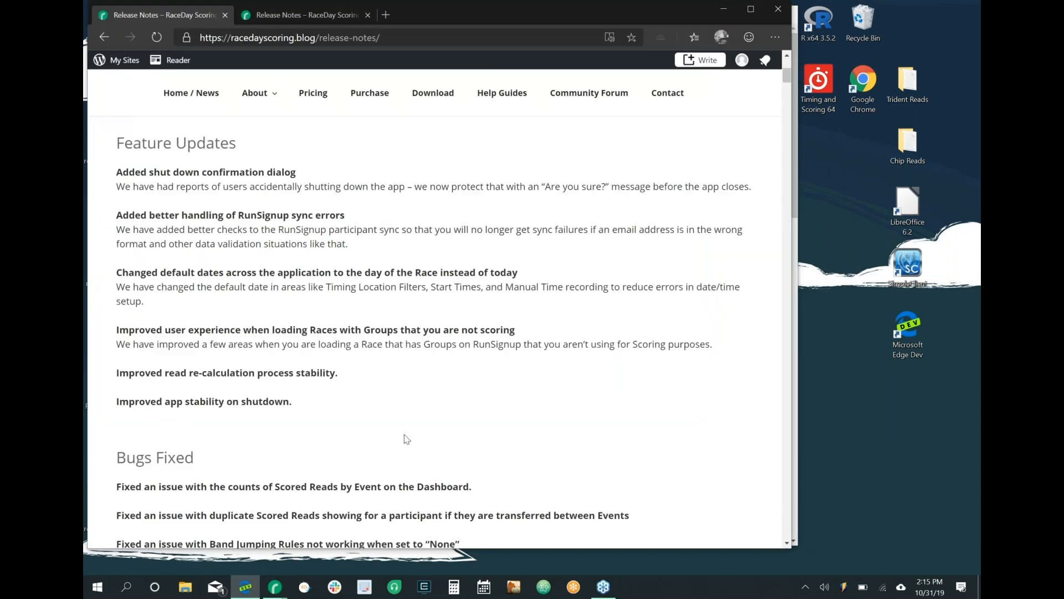
pyautogui.scroll(-1, 575, 314)
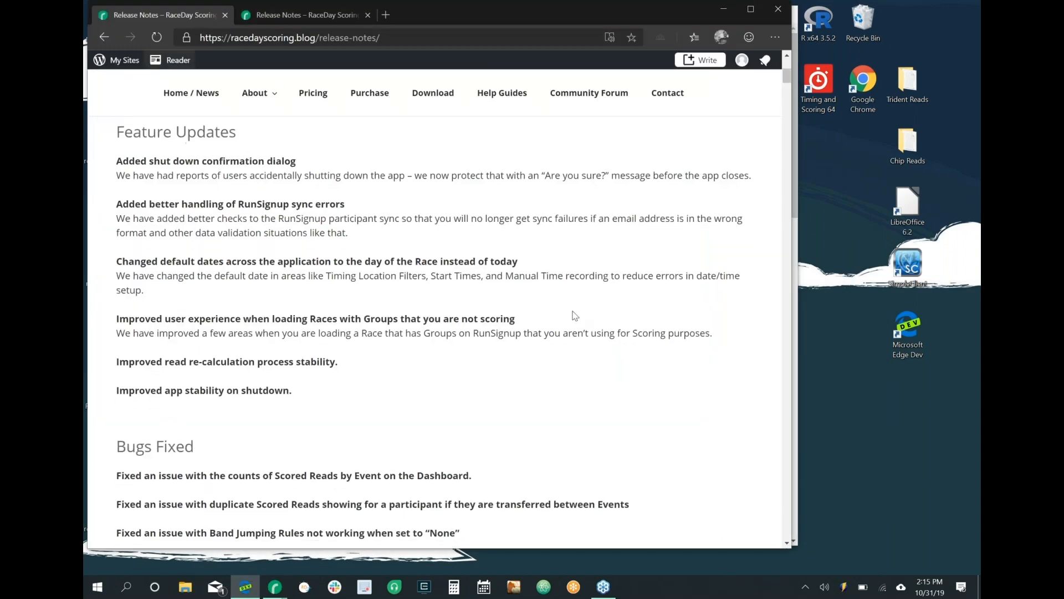
pyautogui.tripleClick(574, 314)
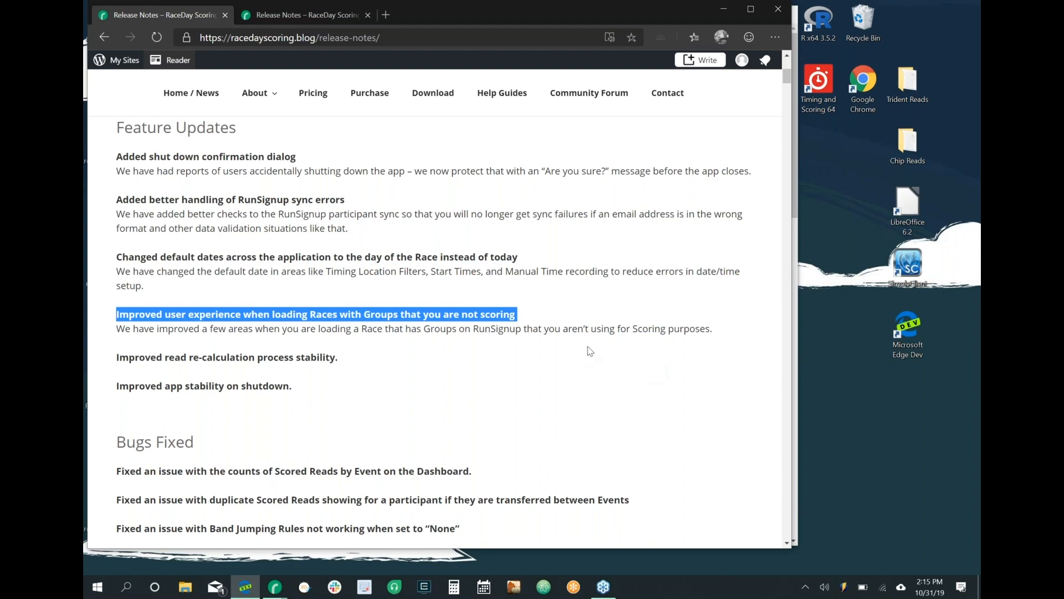
pyautogui.scroll(-1, 582, 328)
pyautogui.tripleClick(548, 327)
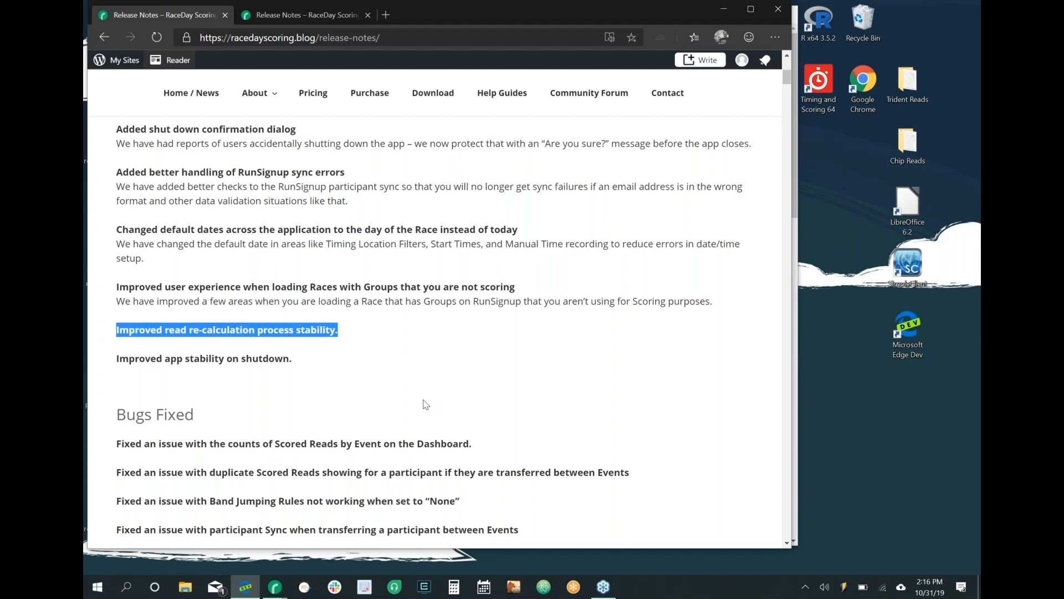
pyautogui.tripleClick(326, 367)
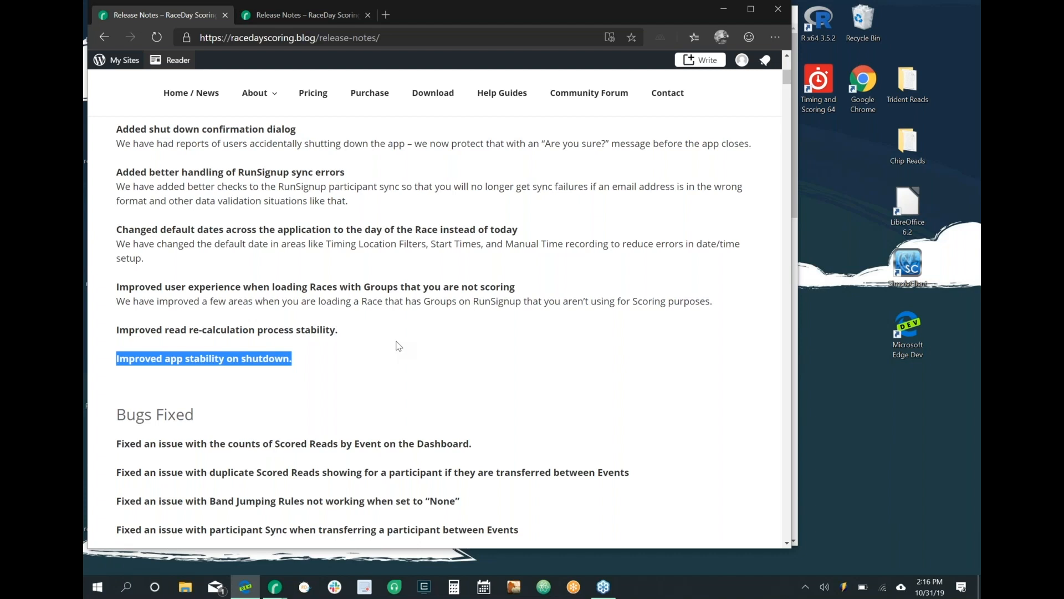
# Review the Bugs Fixed list that follows these feature updates in the release notes
pyautogui.scroll(-1, 399, 347)
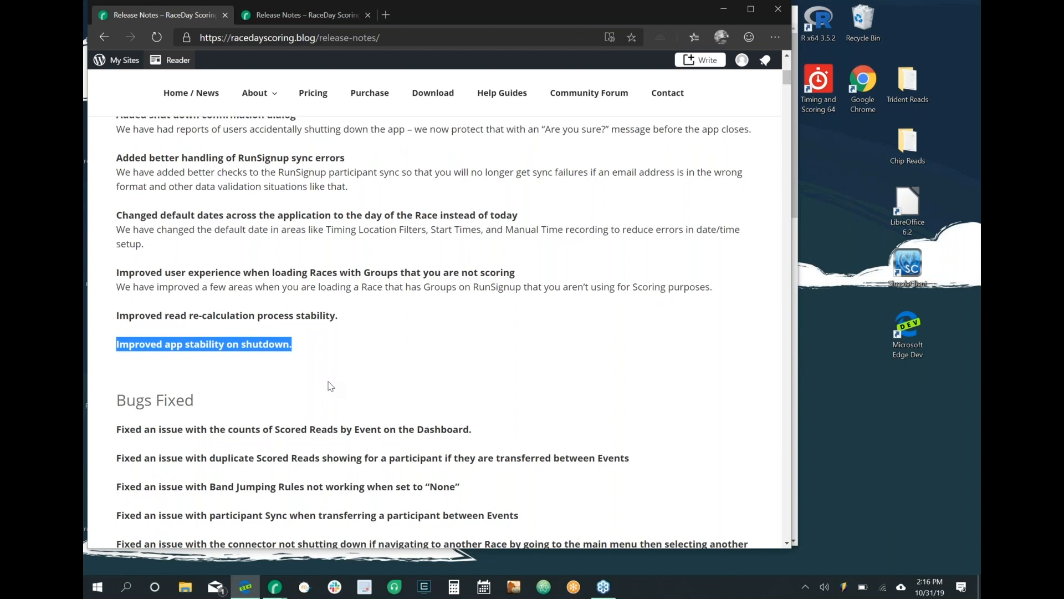
pyautogui.scroll(-3, 331, 386)
pyautogui.scroll(-8, 432, 332)
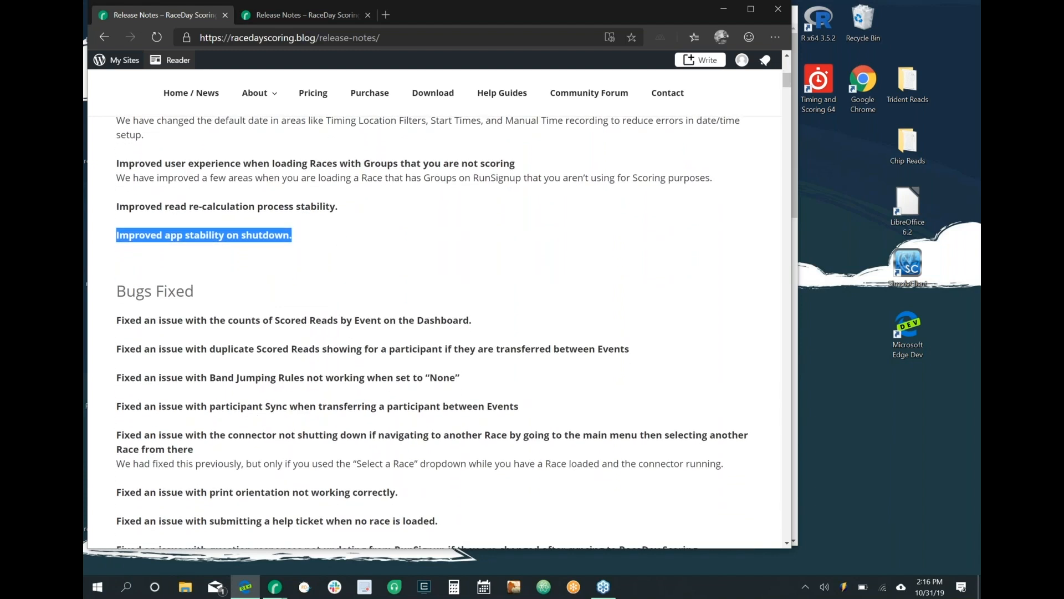
pyautogui.scroll(6, 432, 333)
pyautogui.scroll(-3, 434, 333)
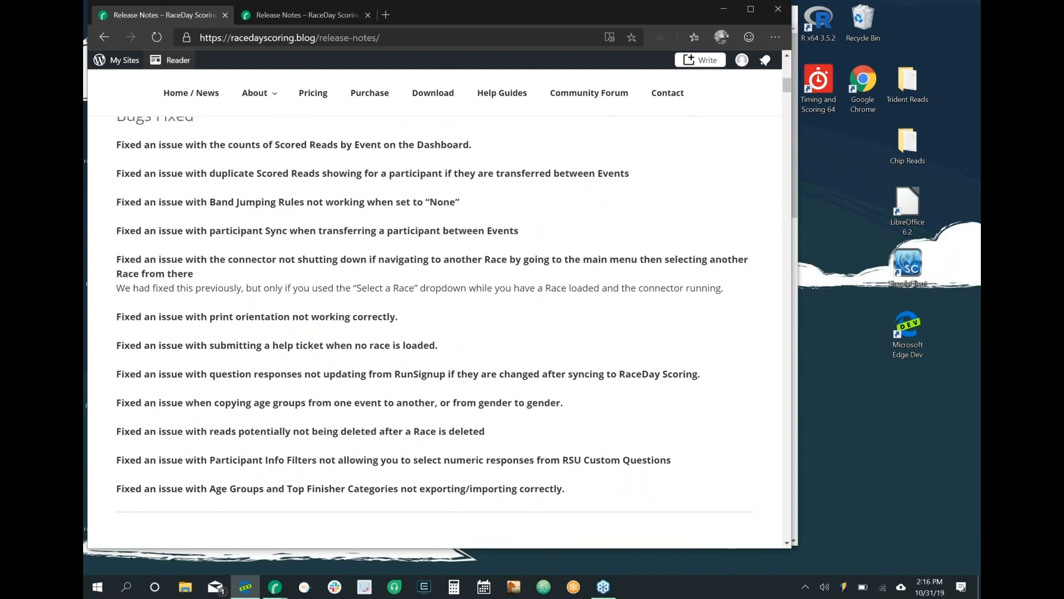
pyautogui.scroll(1, 435, 333)
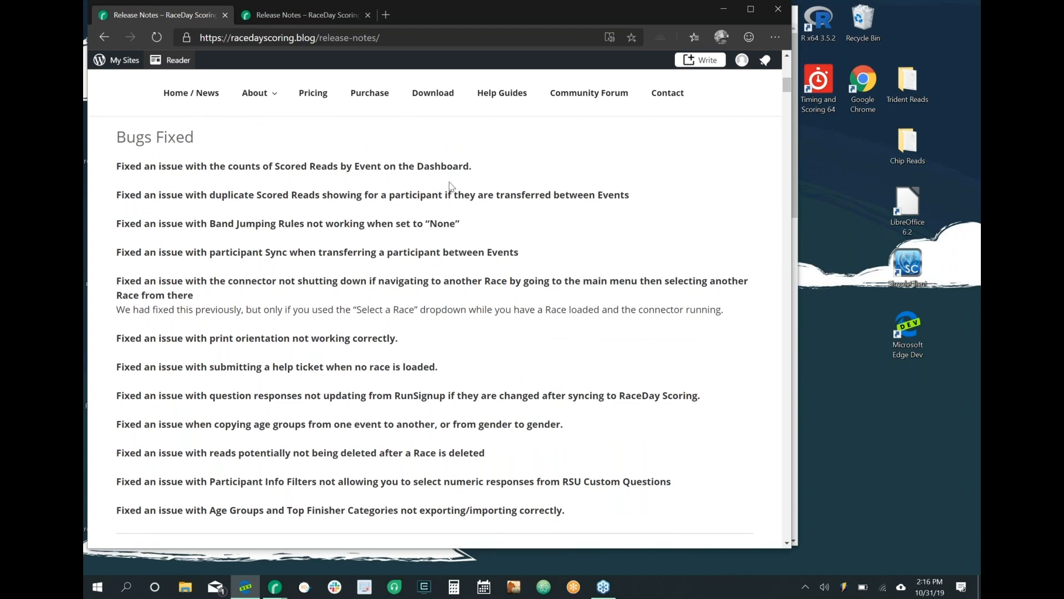
# Switch to RaceDay Scoring, open the Dashboard and check the Start Reads counts by scored event
pyautogui.click(275, 587)
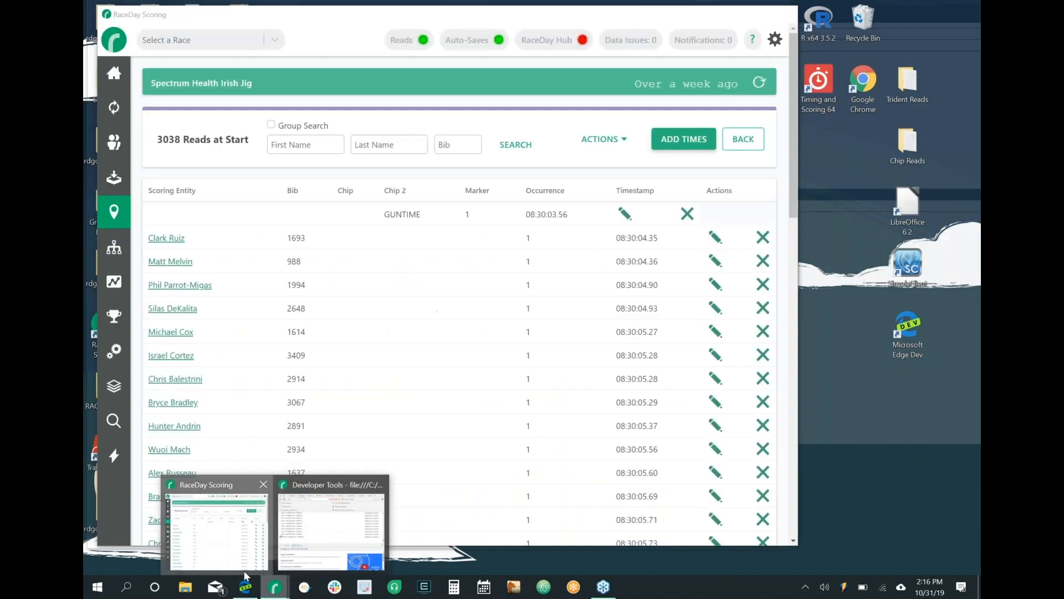
pyautogui.click(244, 568)
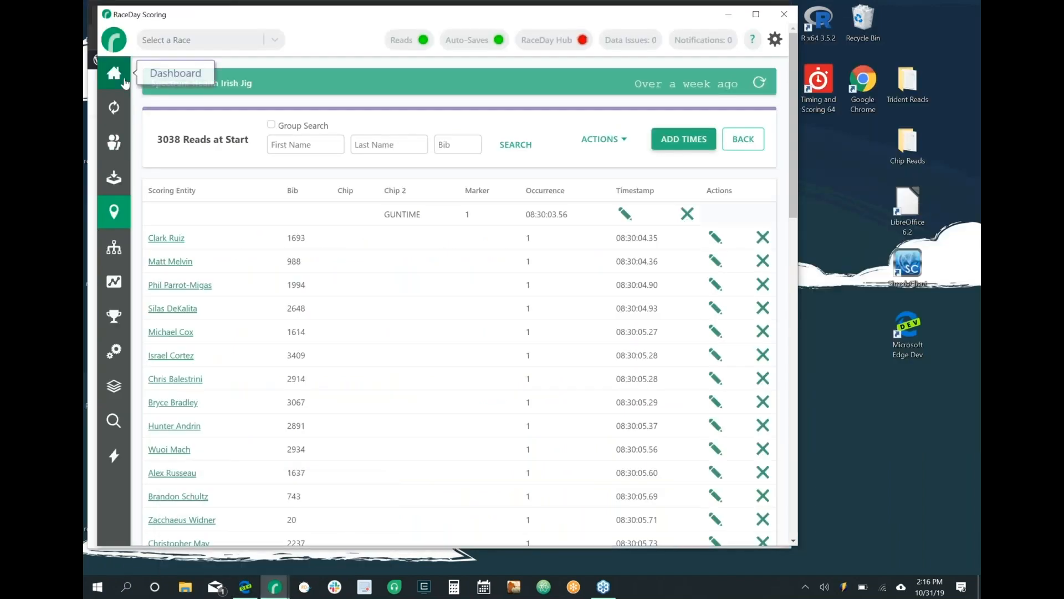
pyautogui.click(125, 82)
pyautogui.scroll(-1, 582, 443)
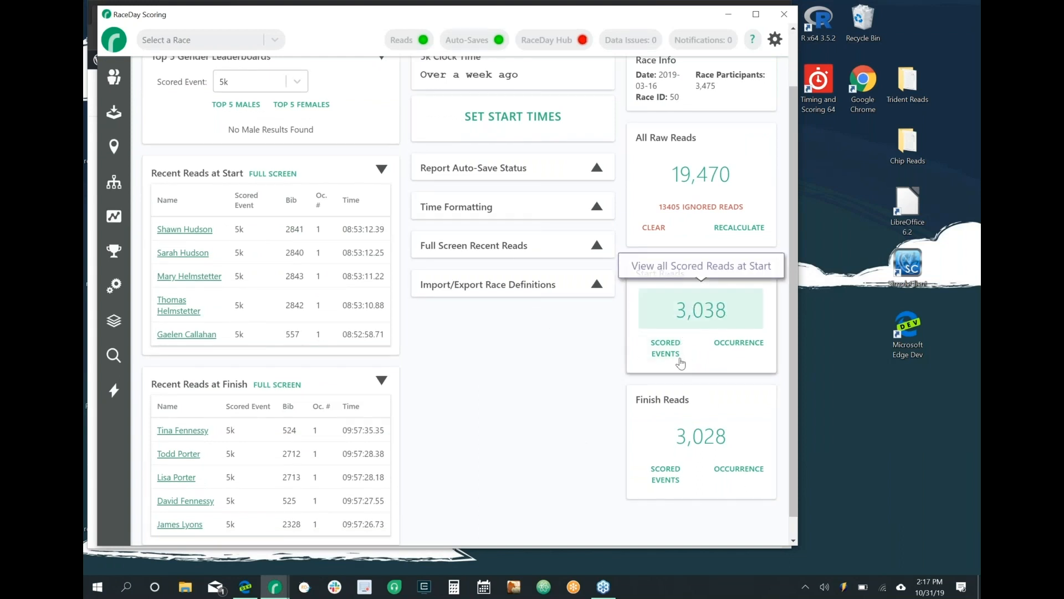
pyautogui.click(664, 353)
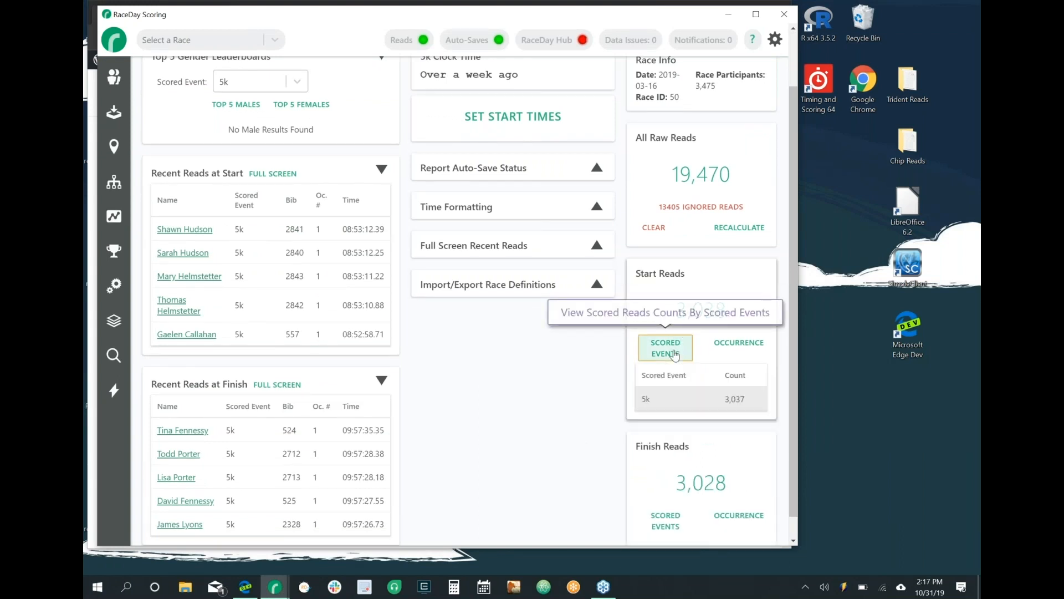
pyautogui.doubleClick(682, 397)
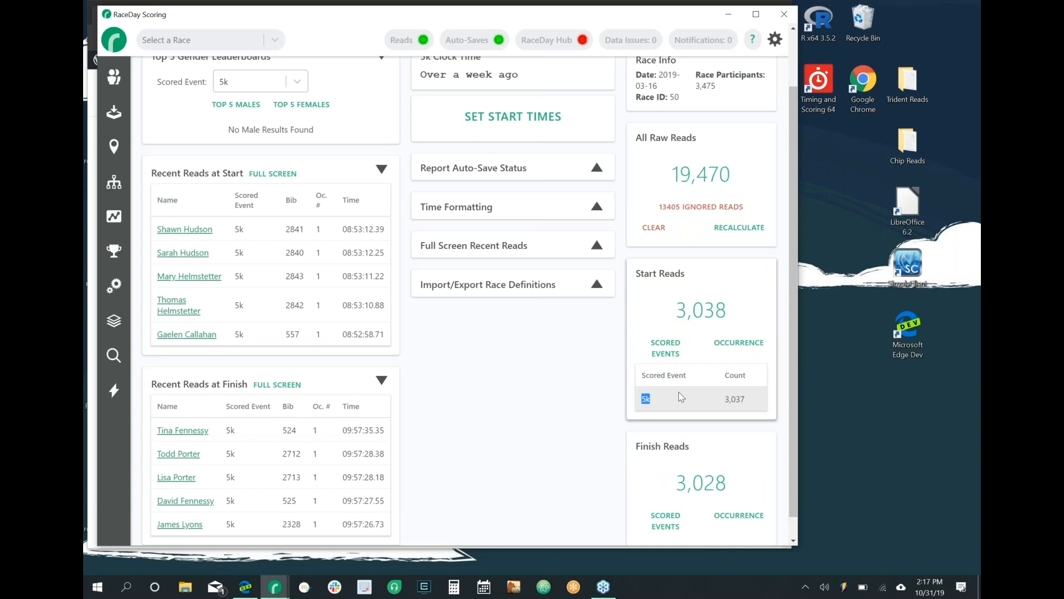
pyautogui.scroll(-1, 681, 397)
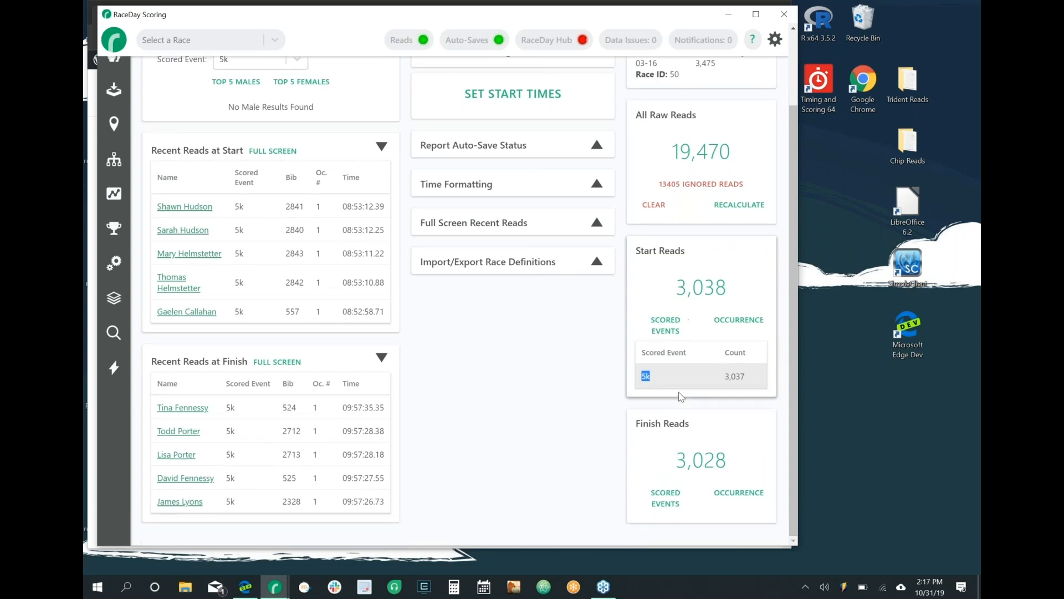
pyautogui.click(723, 406)
pyautogui.doubleClick(731, 377)
pyautogui.click(578, 350)
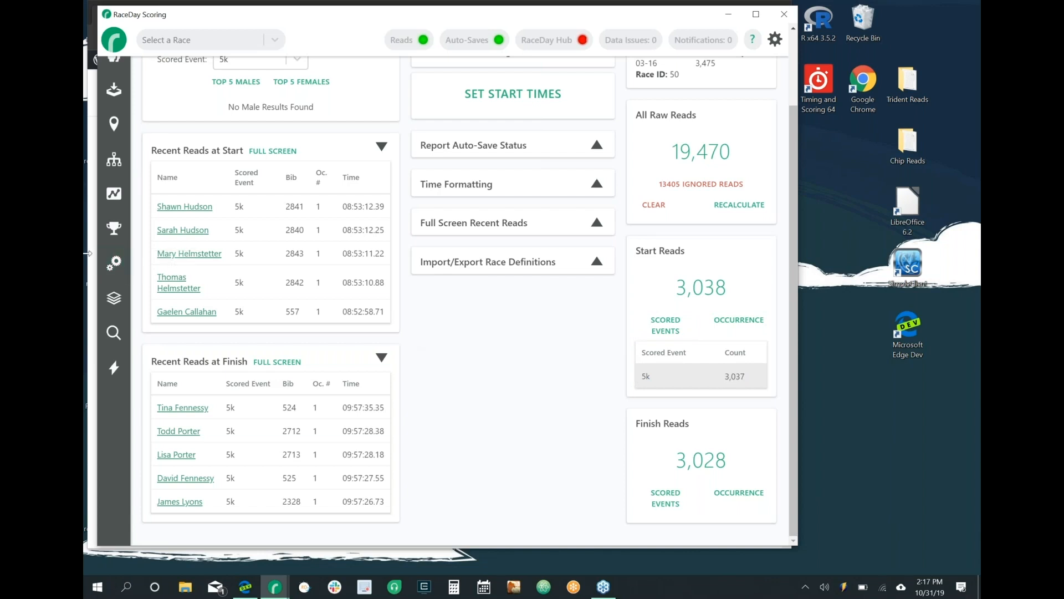
# Highlight the duplicate Scored Reads fix in the release notes, and check the Event field of the most recent Start read's participant in RaceDay Scoring
pyautogui.hotkey('alt', 'Tab')
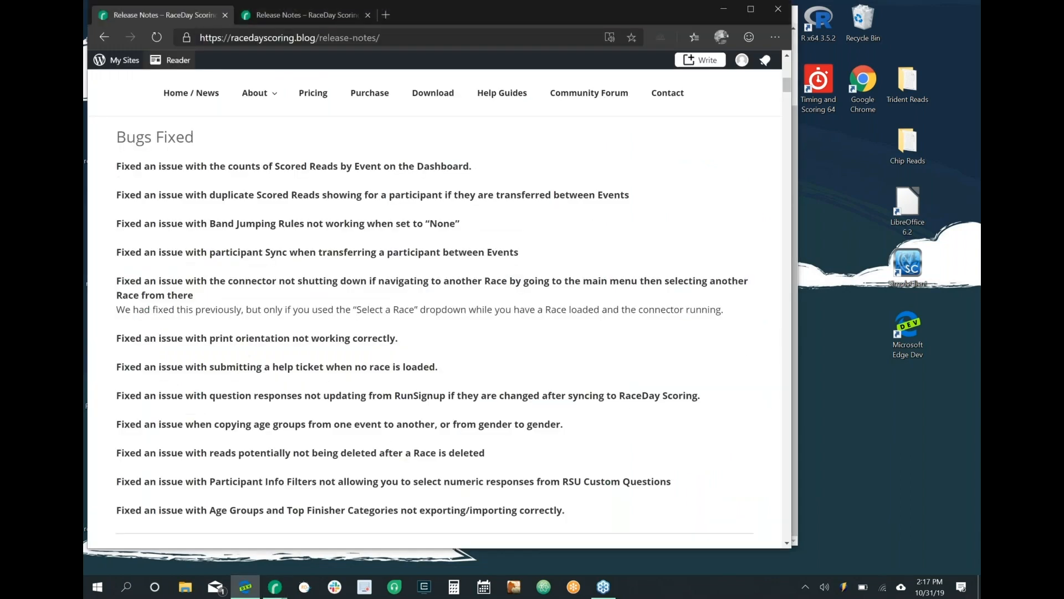
pyautogui.tripleClick(338, 199)
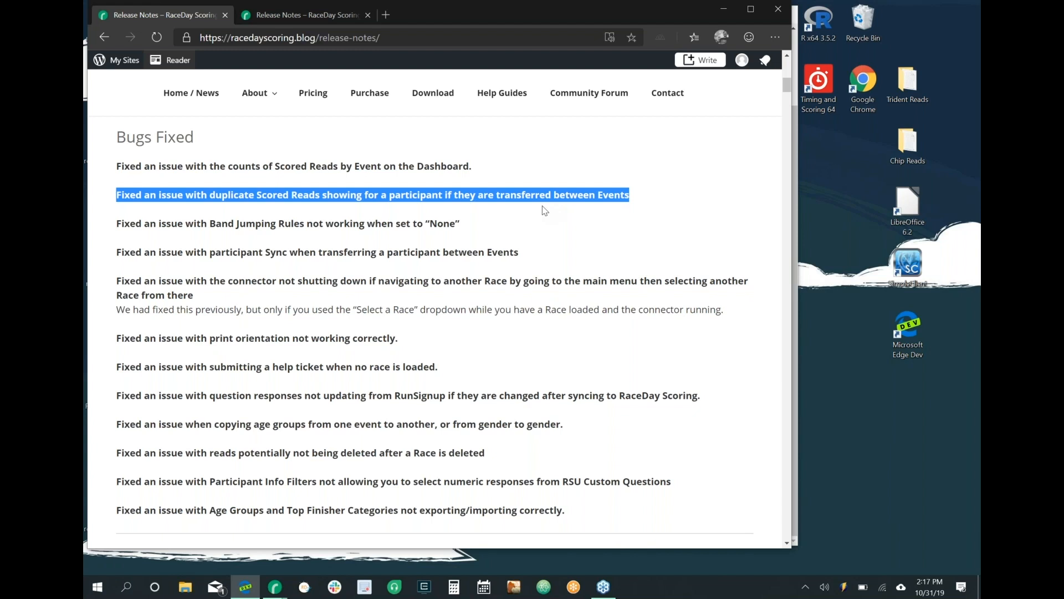
pyautogui.click(270, 594)
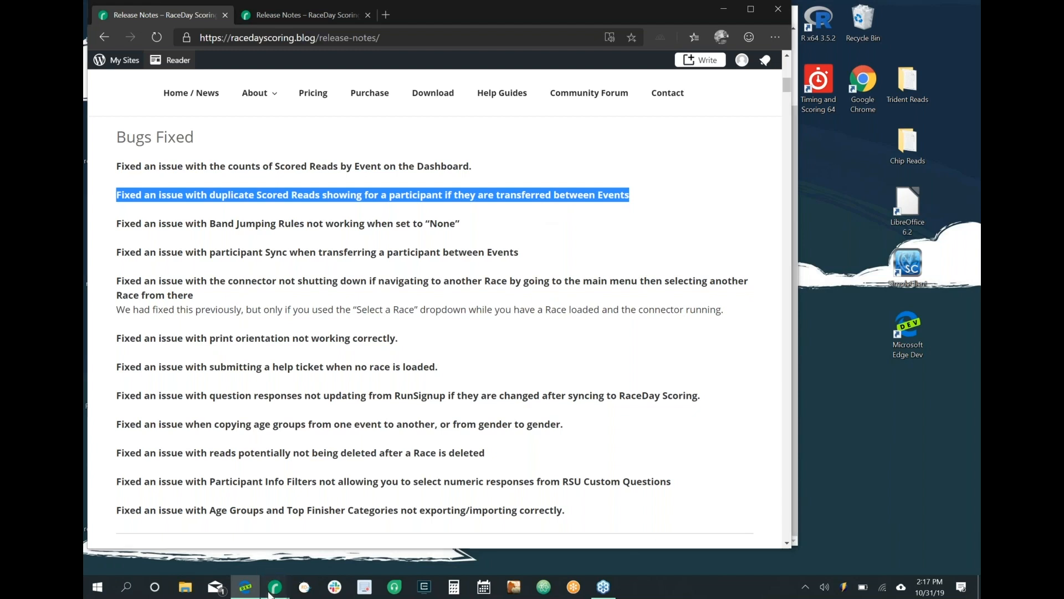
pyautogui.click(235, 535)
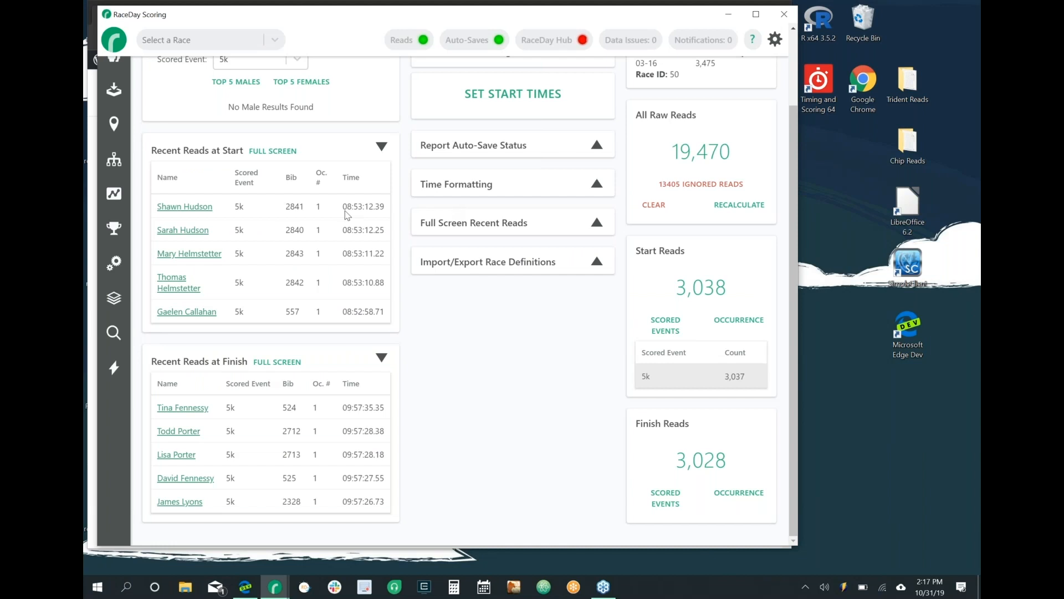
pyautogui.click(186, 207)
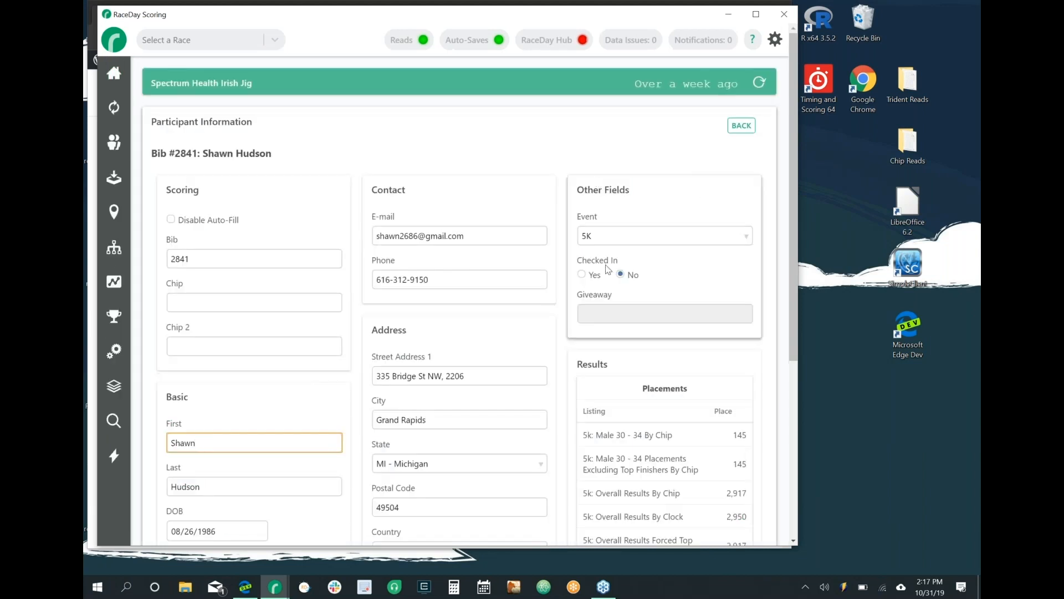
pyautogui.click(741, 125)
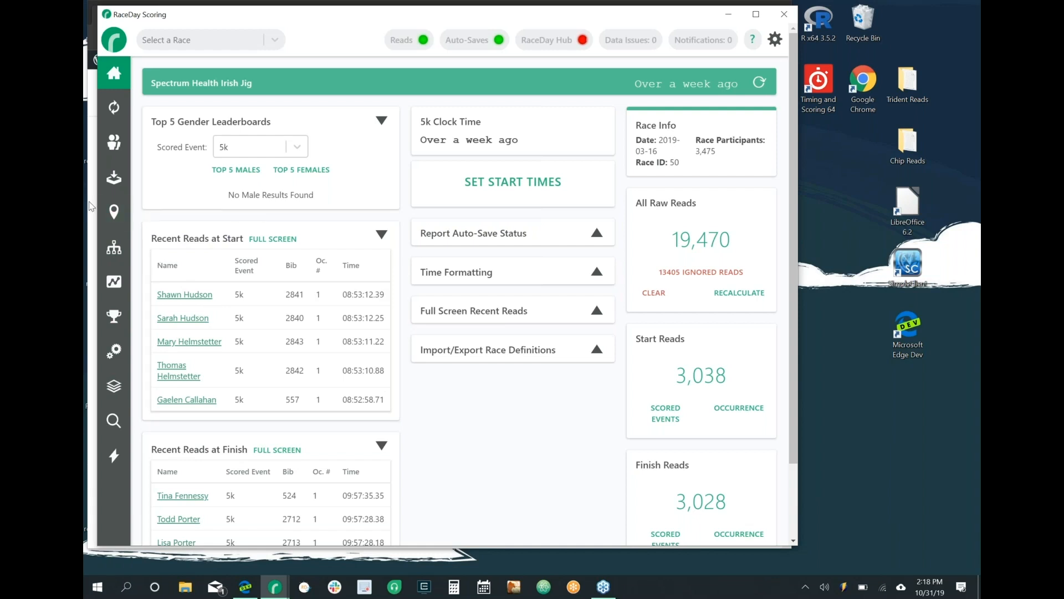
# Return to the release notes and highlight the fix for Band Jumping Rules set to "None"
pyautogui.hotkey('alt', 'Tab')
pyautogui.doubleClick(172, 224)
pyautogui.tripleClick(177, 229)
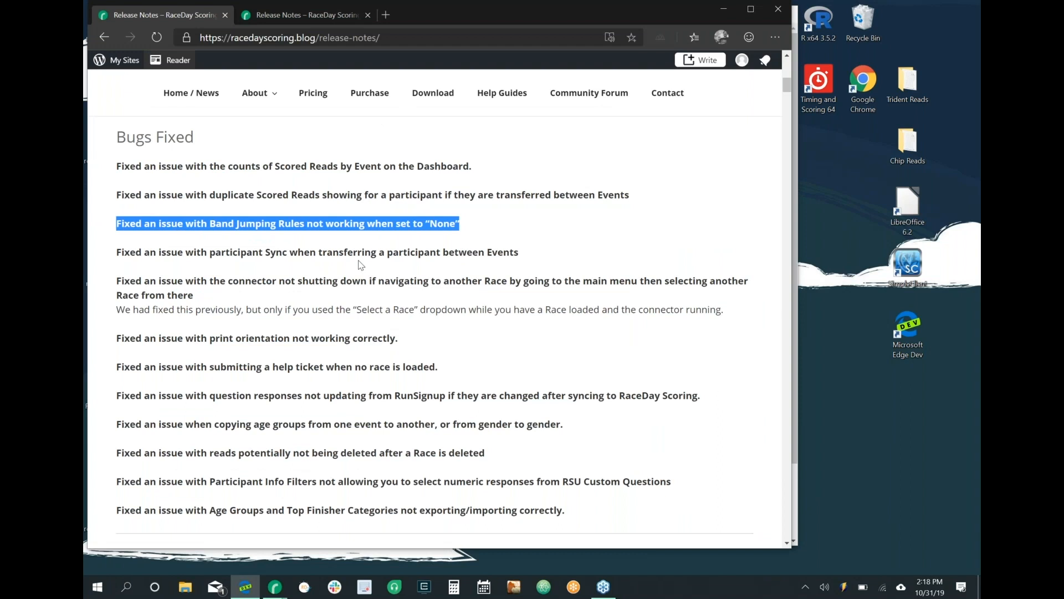
# Open the 5k's Top Finisher settings in RaceDay Scoring and look through the Open, Masters 40+ and Grand Masters 50+ bands
pyautogui.click(279, 577)
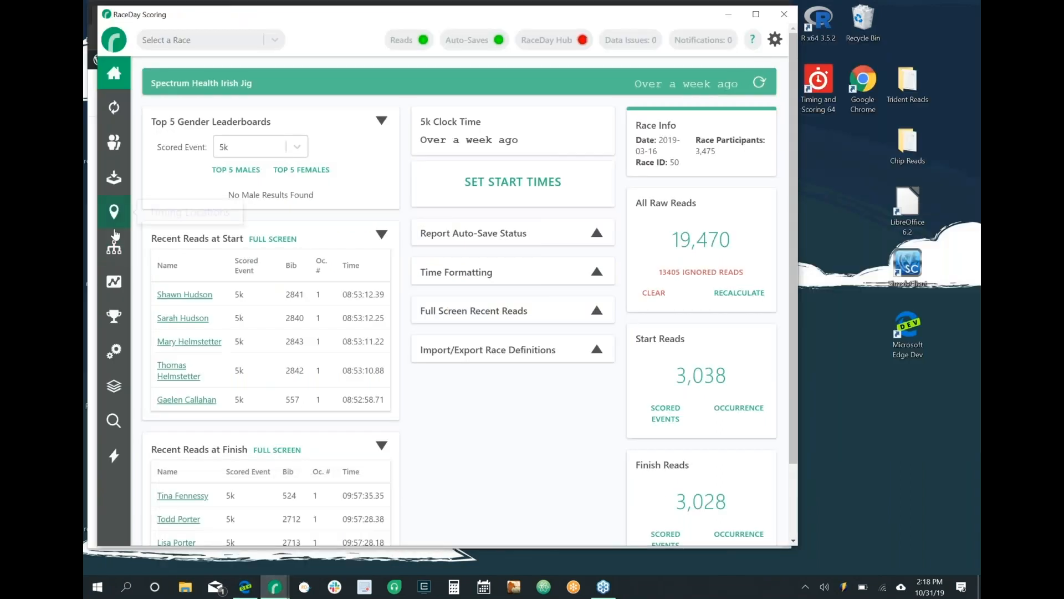
pyautogui.click(216, 532)
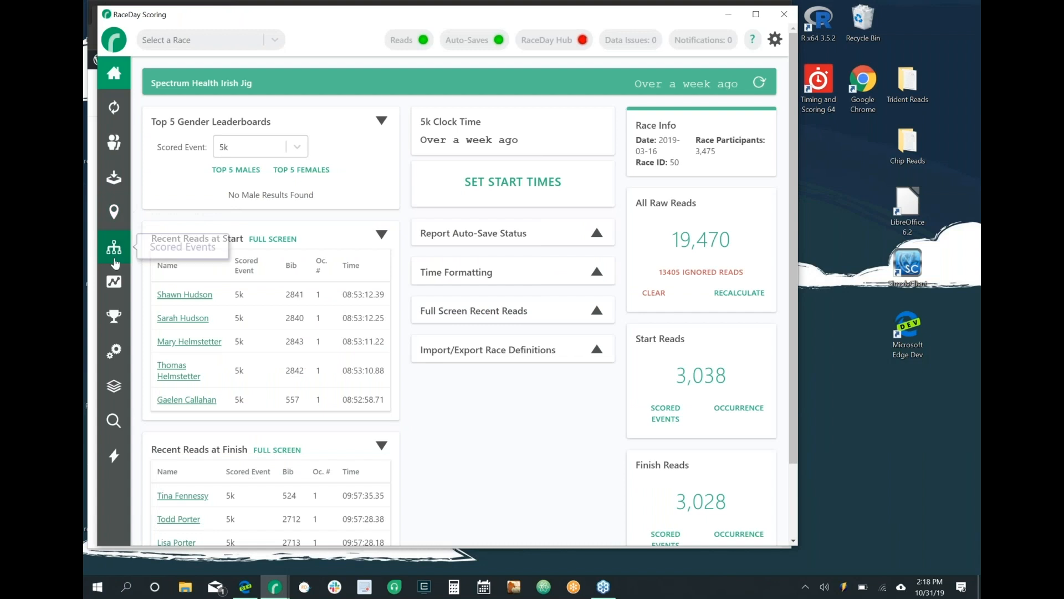
pyautogui.click(105, 320)
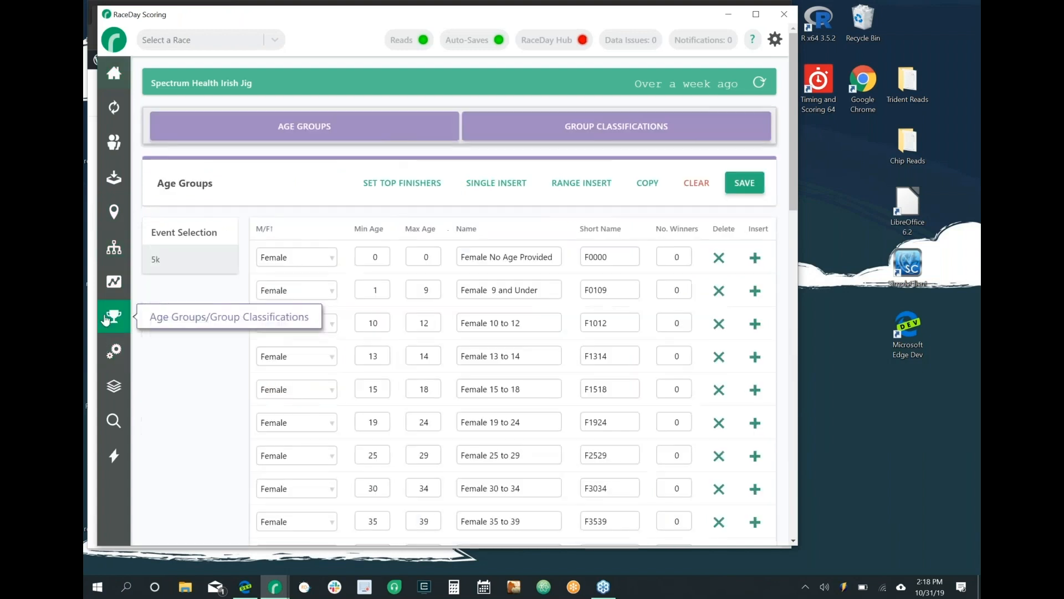
pyautogui.click(410, 182)
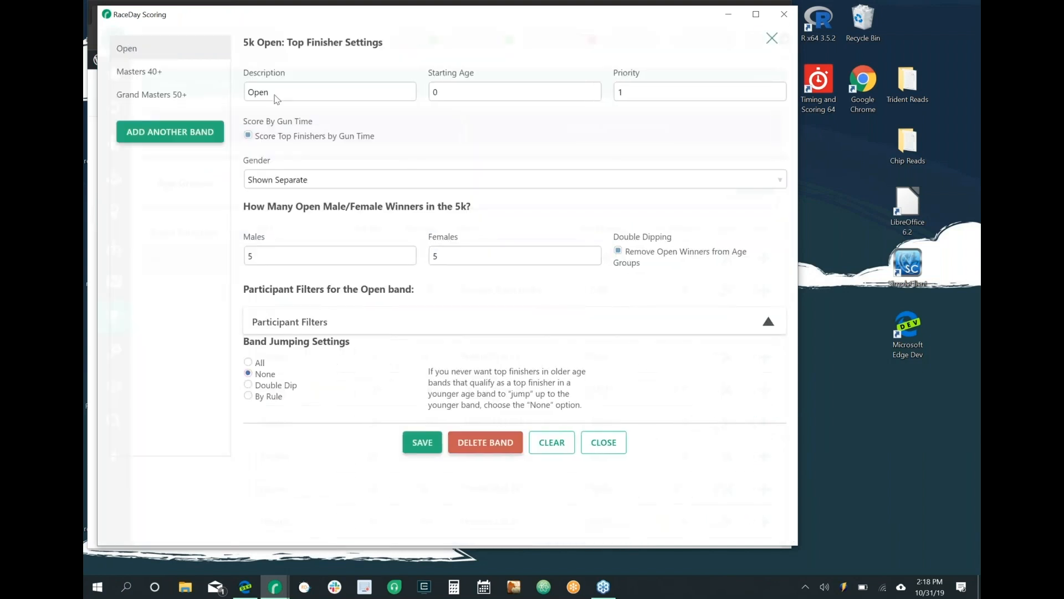
pyautogui.click(187, 77)
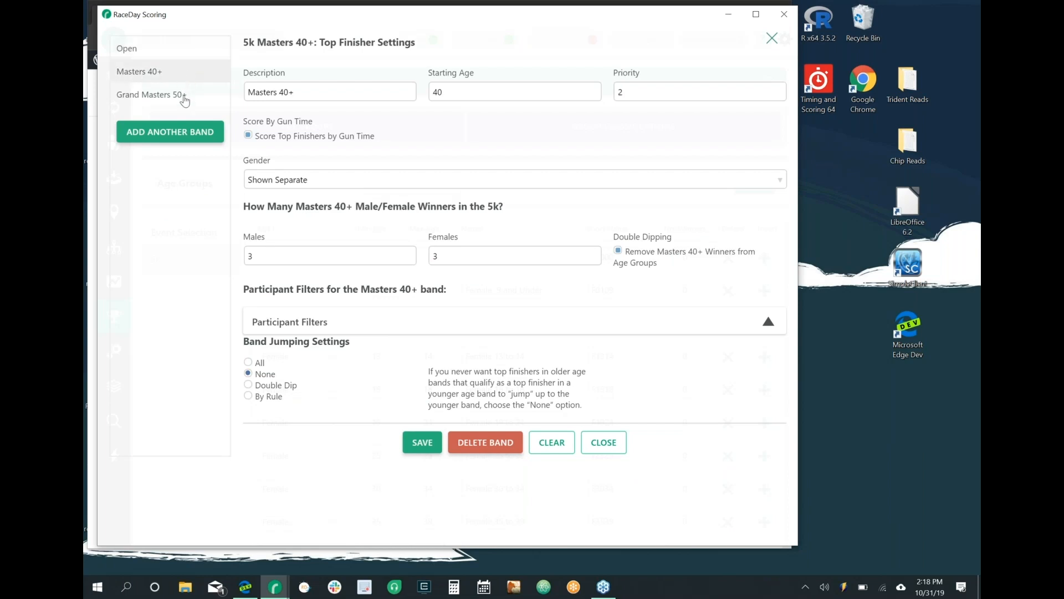
pyautogui.click(184, 97)
pyautogui.click(161, 49)
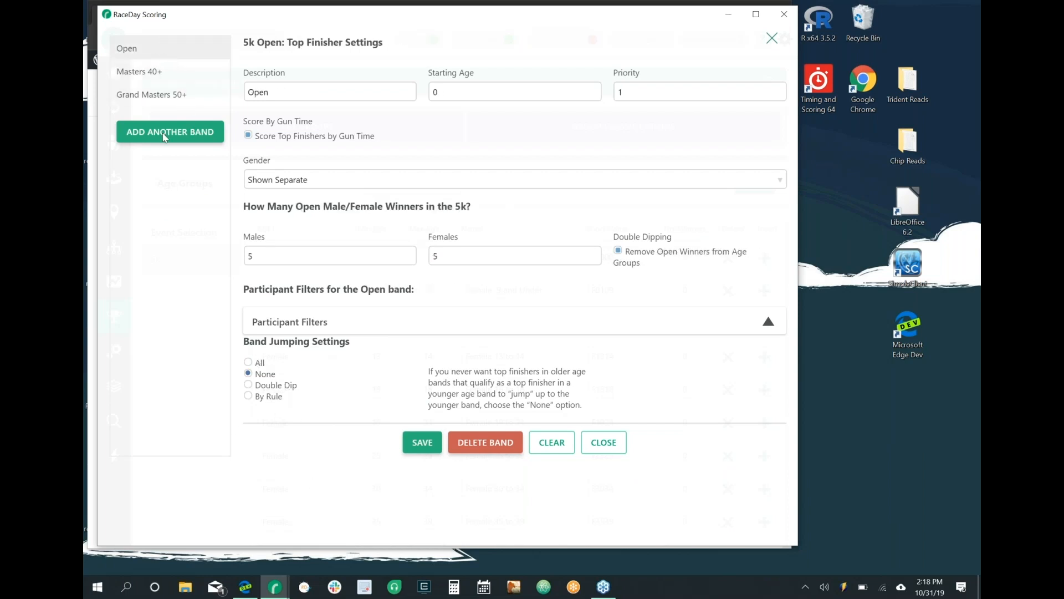
pyautogui.click(153, 73)
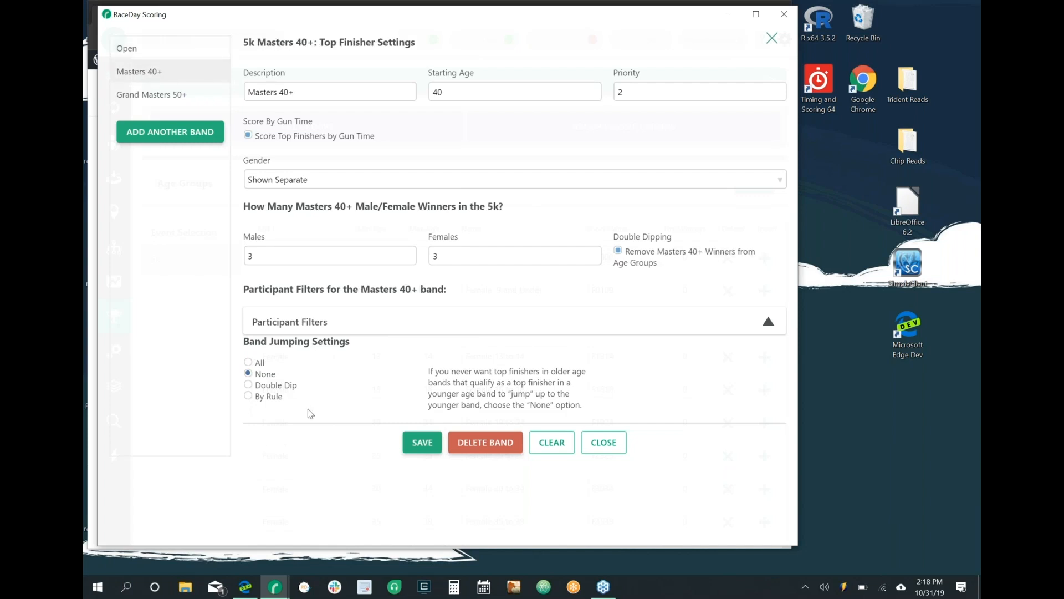
# Compare the Priority values of the Open and Masters 40+ top finisher bands
pyautogui.click(170, 53)
pyautogui.doubleClick(642, 97)
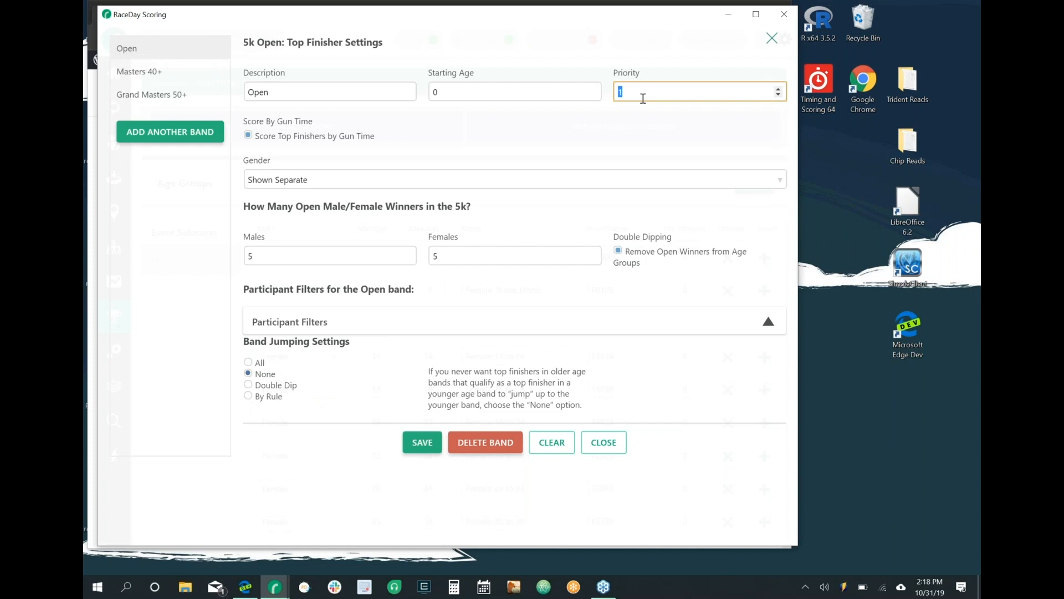
pyautogui.click(146, 72)
pyautogui.click(155, 52)
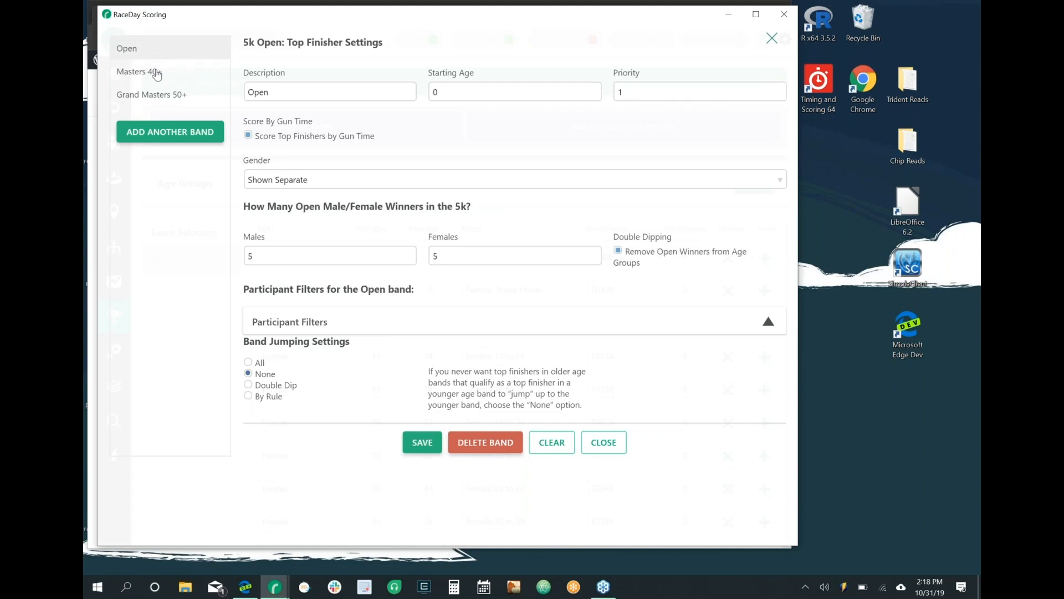
pyautogui.click(156, 74)
pyautogui.click(643, 93)
pyautogui.doubleClick(644, 93)
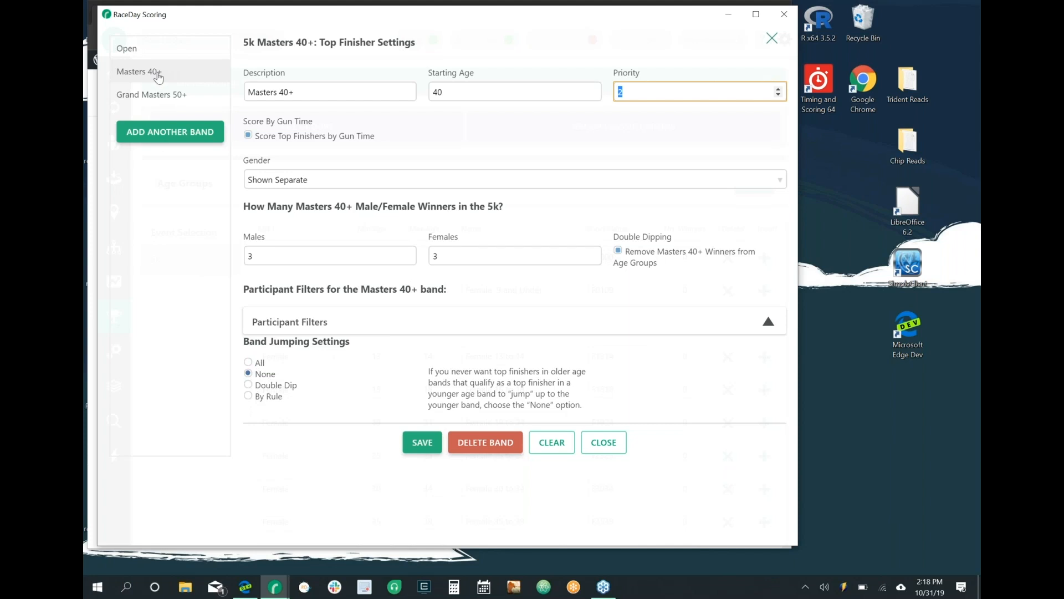
# Compare the number of male winners in the Open and Masters 40+ bands
pyautogui.click(132, 50)
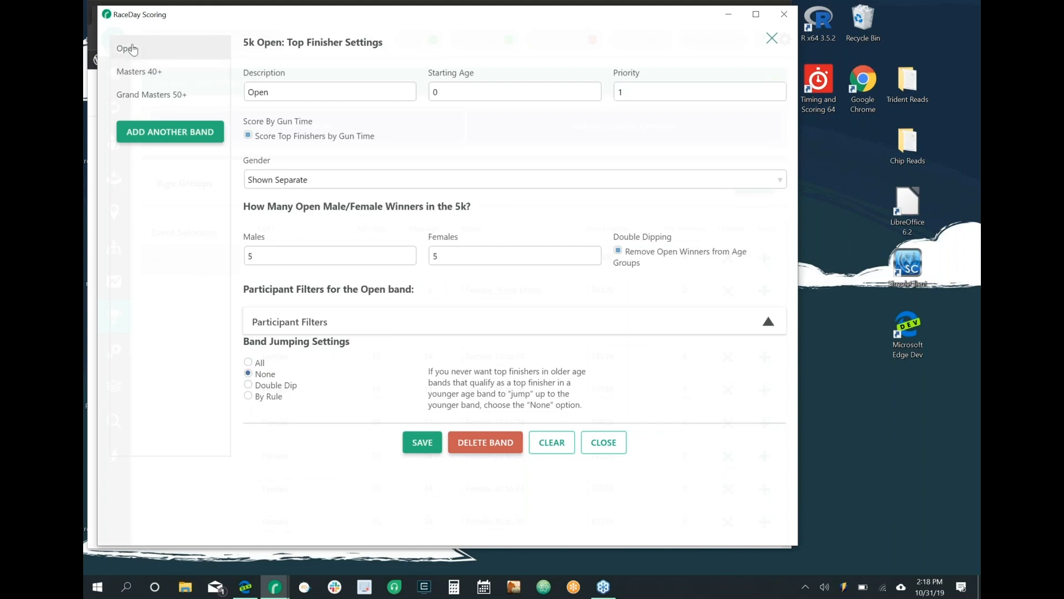
pyautogui.click(157, 75)
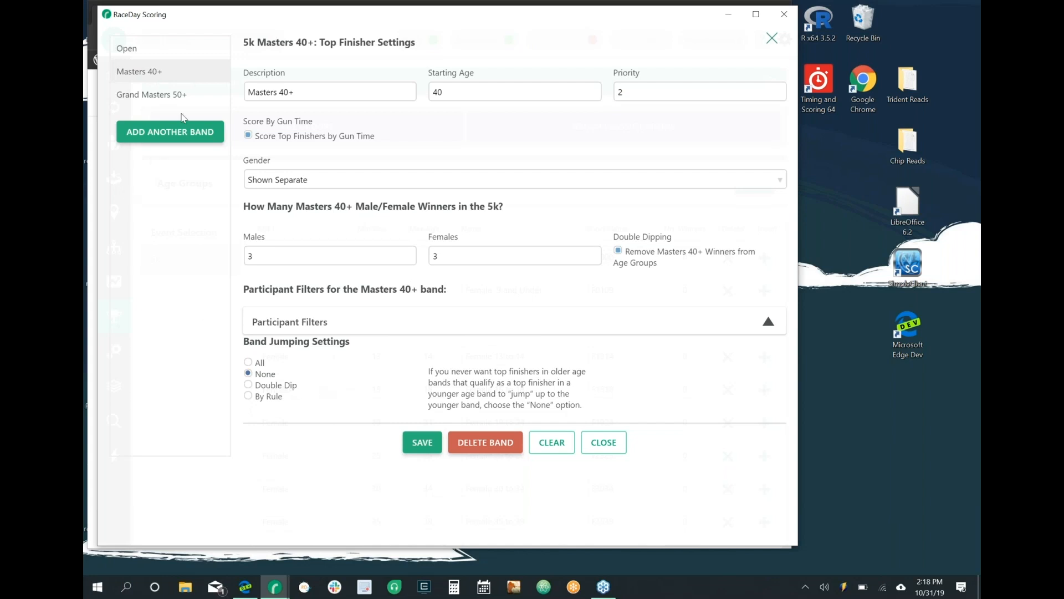
pyautogui.click(172, 51)
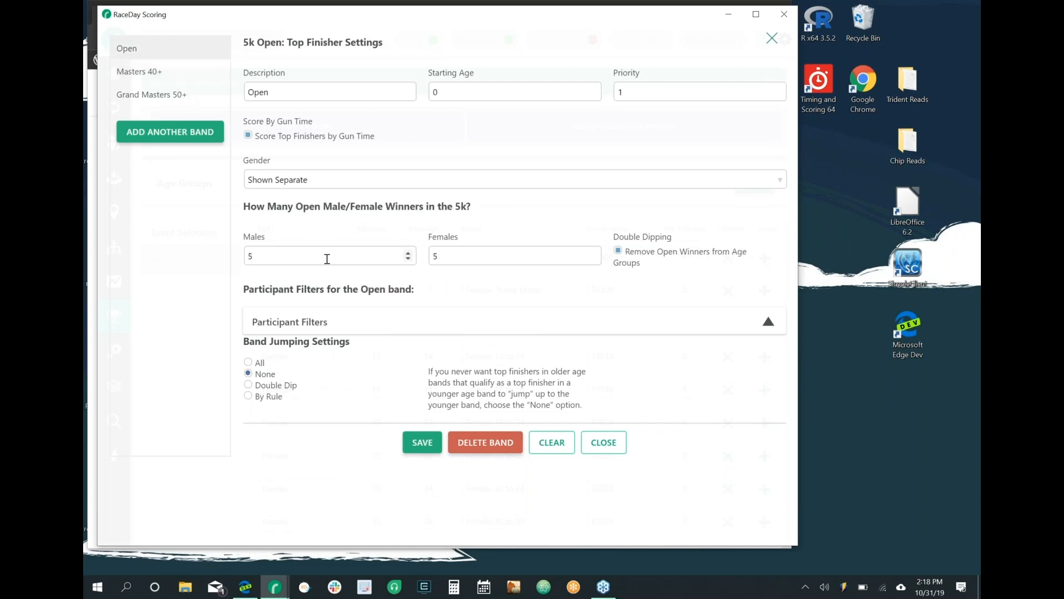
pyautogui.doubleClick(317, 257)
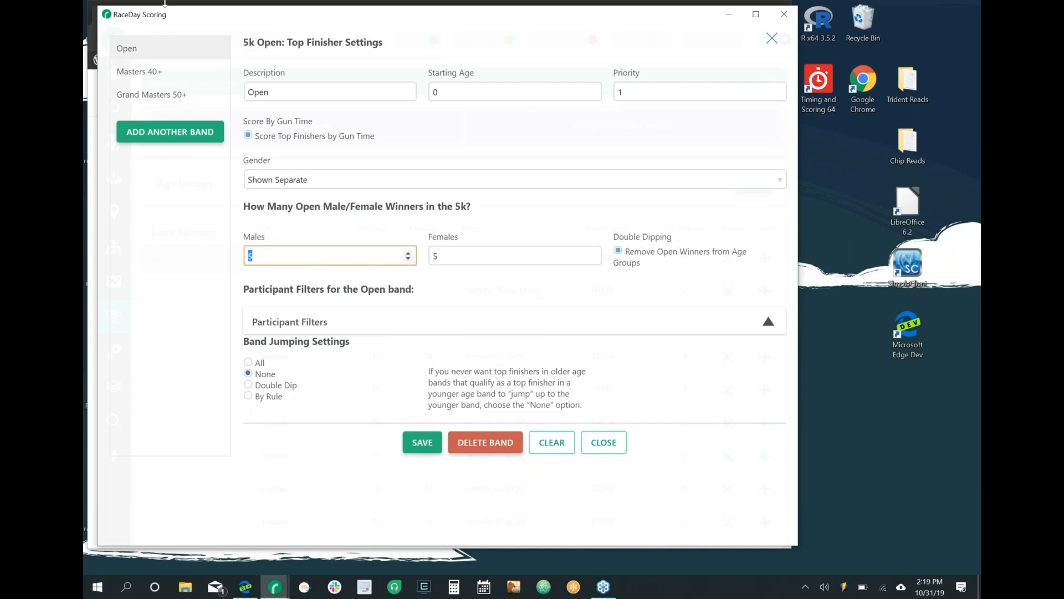
pyautogui.click(141, 76)
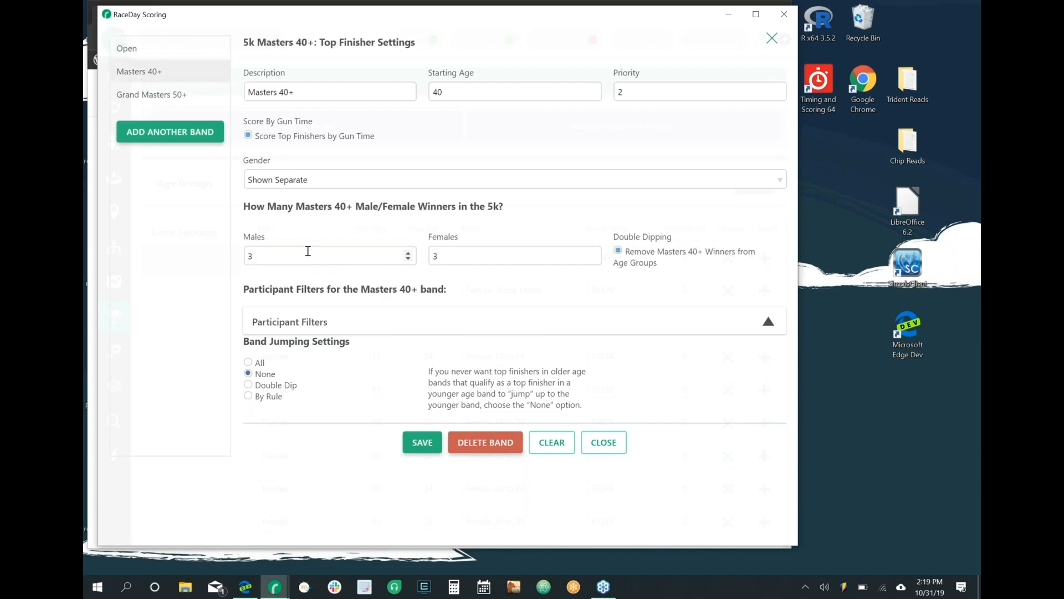
pyautogui.click(156, 53)
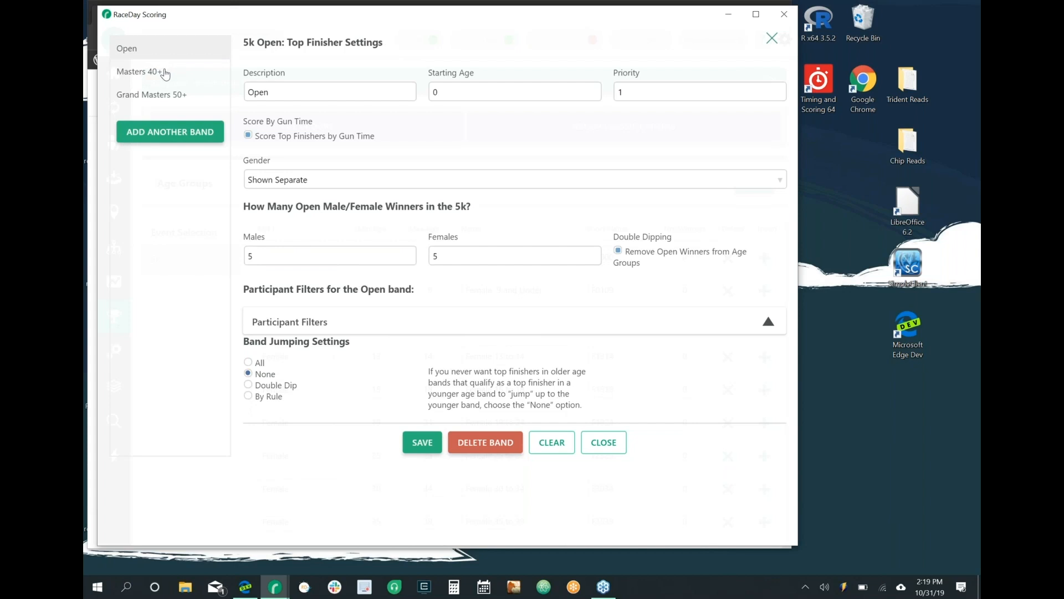
# Examine the Masters 40+ band's "None" band jumping setting and go back to the Open band
pyautogui.click(165, 74)
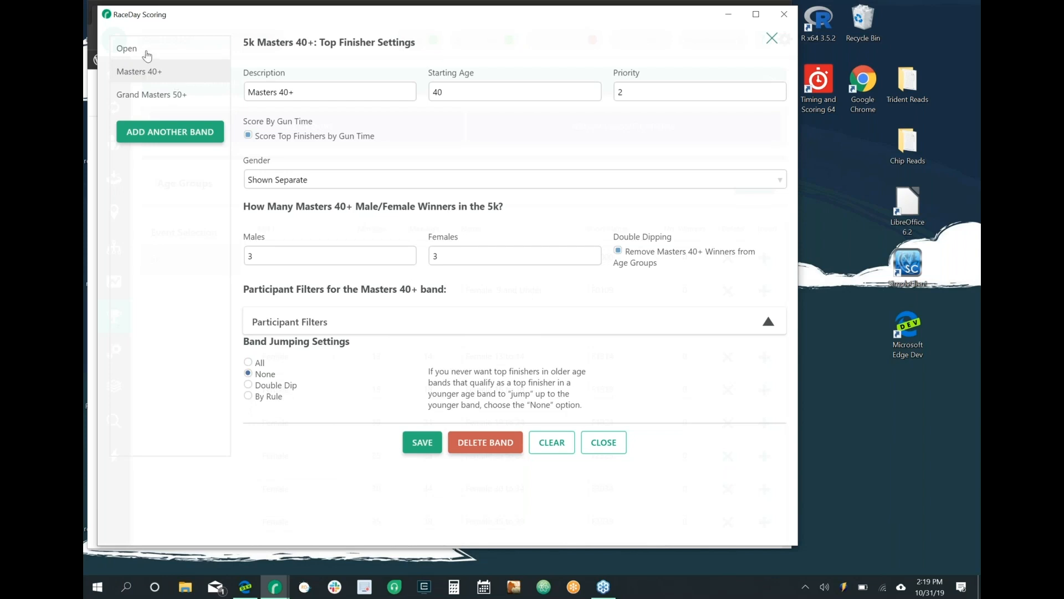
pyautogui.moveTo(276, 375); pyautogui.dragTo(251, 379)
pyautogui.click(201, 49)
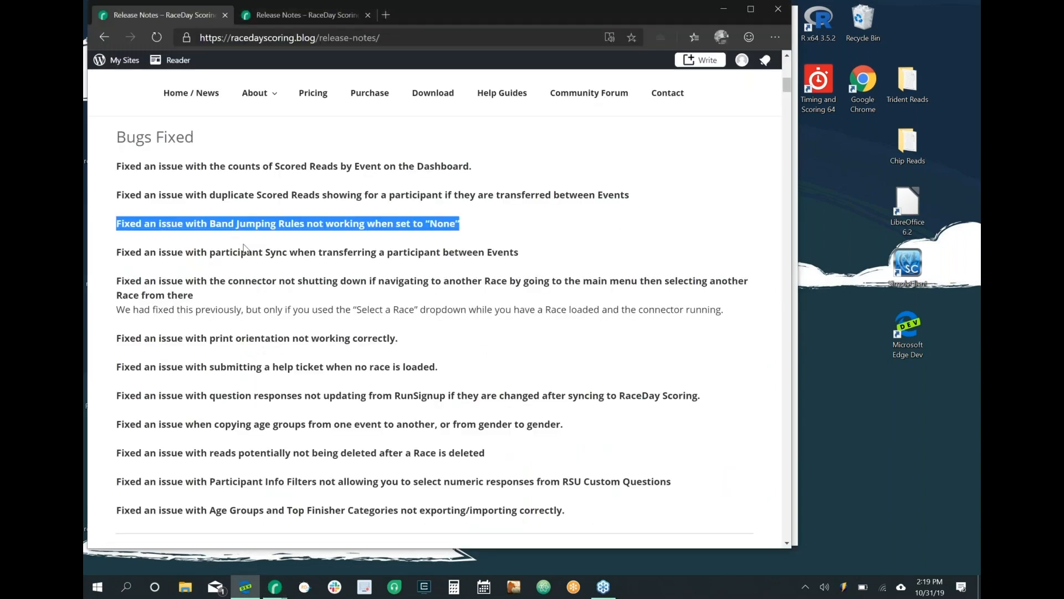
# Return to the release notes and highlight the fixes for participant Sync on transfers, duplicate Scored Reads and the connector not shutting down
pyautogui.tripleClick(247, 250)
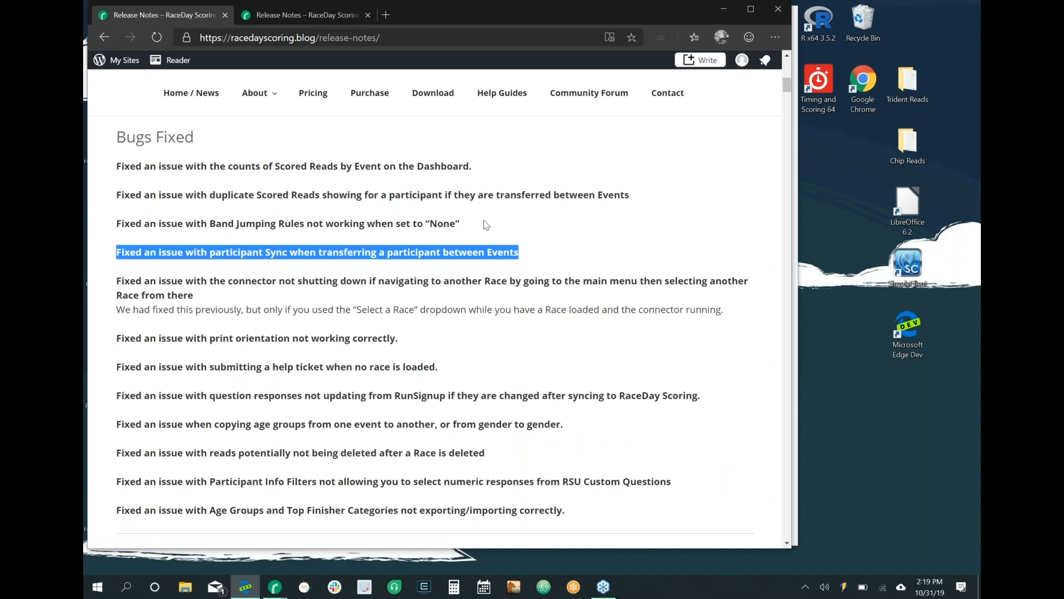
pyautogui.tripleClick(474, 194)
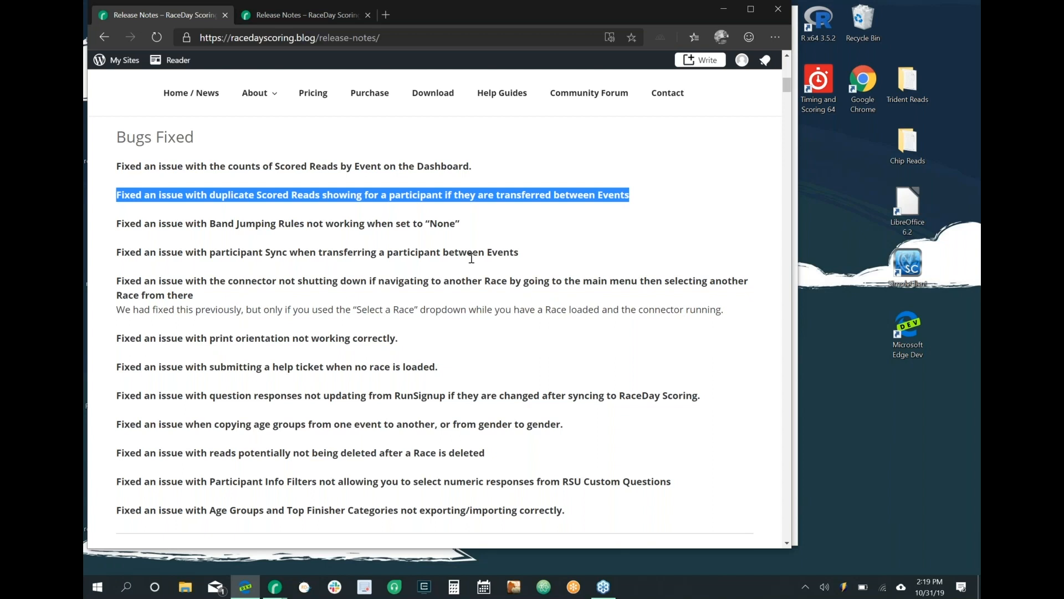
pyautogui.tripleClick(434, 277)
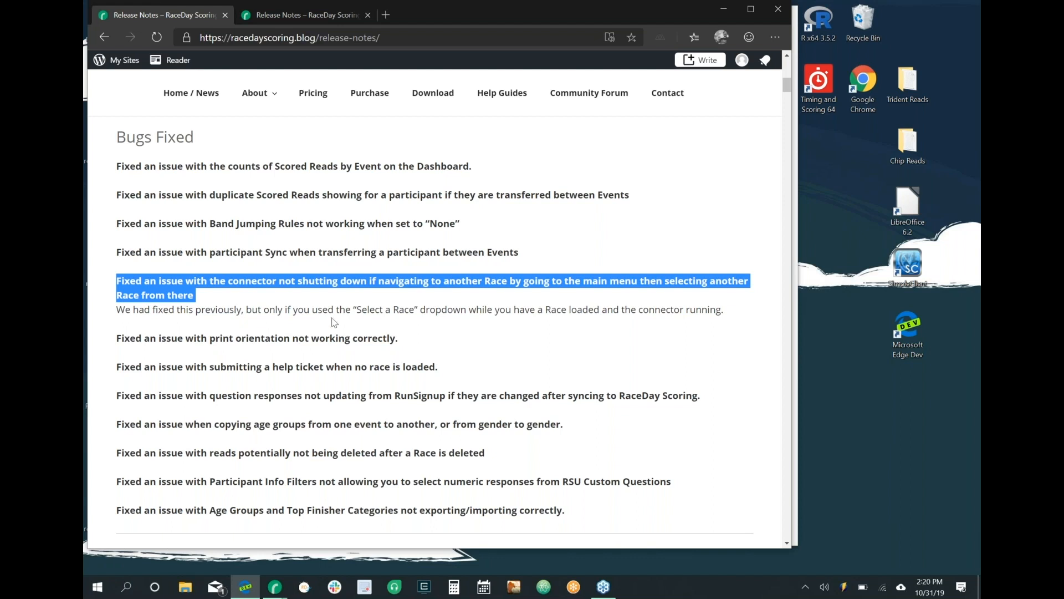
# Switch to RaceDay Scoring, close the Top Finisher Settings, and examine the Race Change prompt for Manage Races before declining it
pyautogui.moveTo(277, 590)
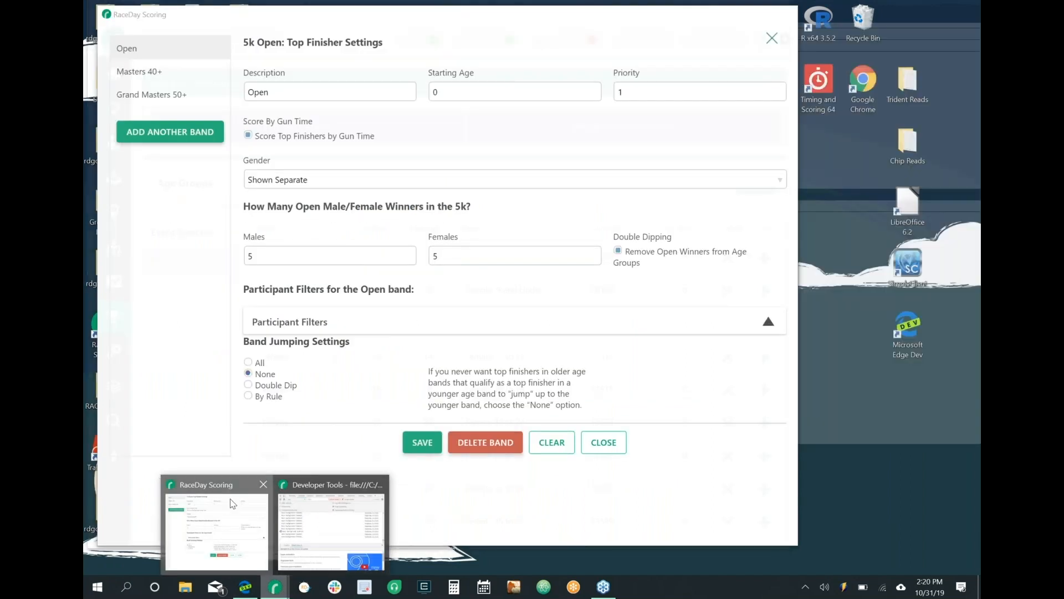
pyautogui.click(231, 498)
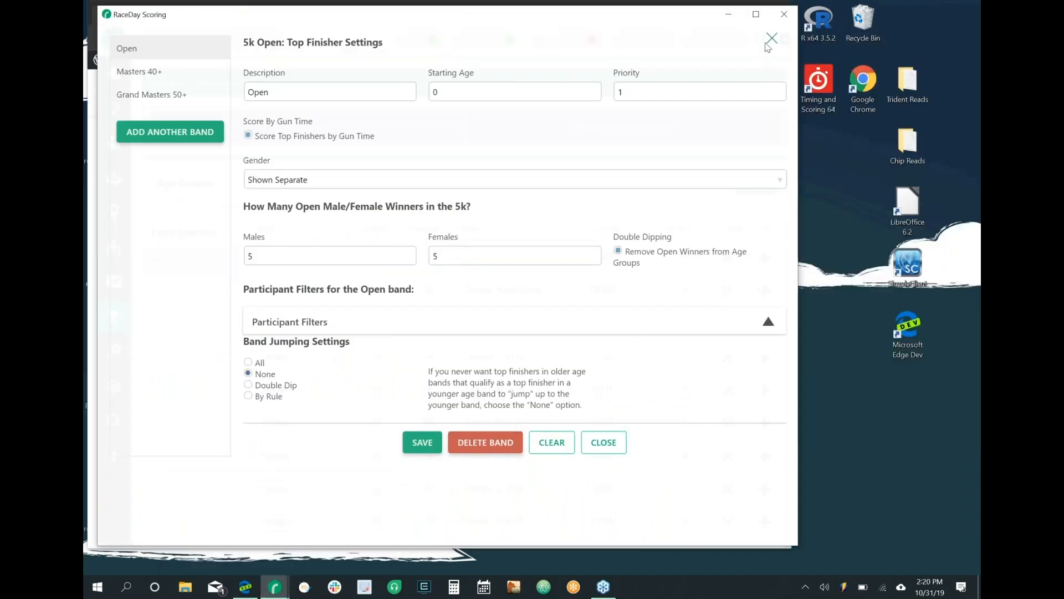
pyautogui.click(771, 39)
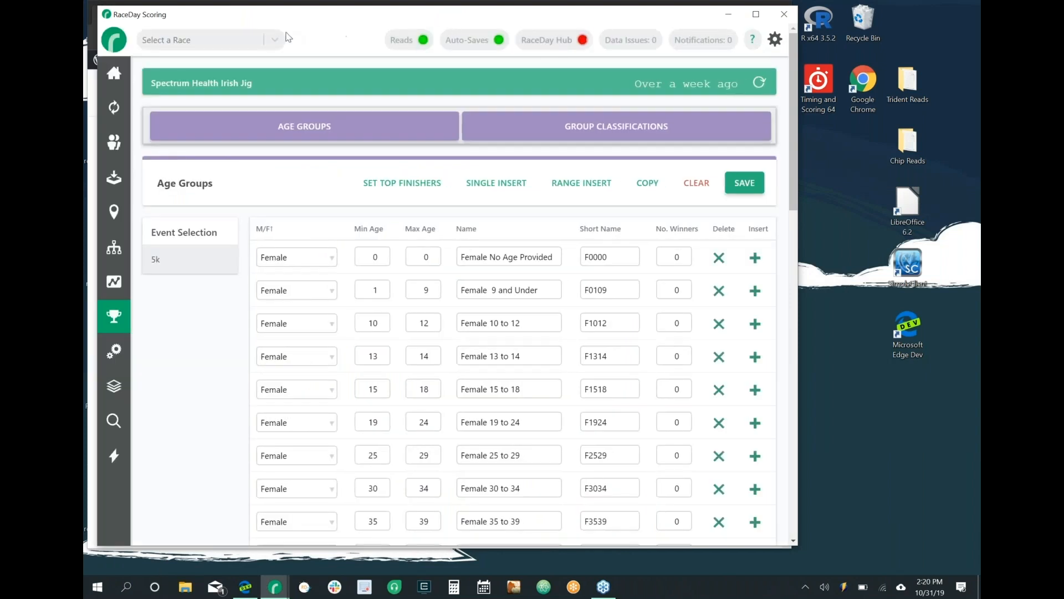
pyautogui.click(266, 41)
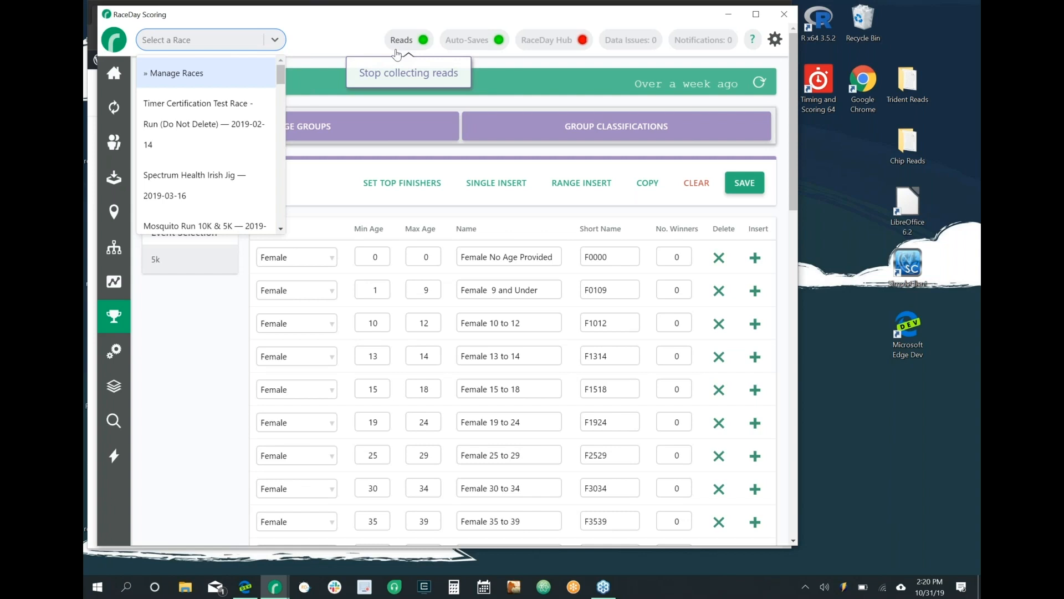
pyautogui.click(225, 108)
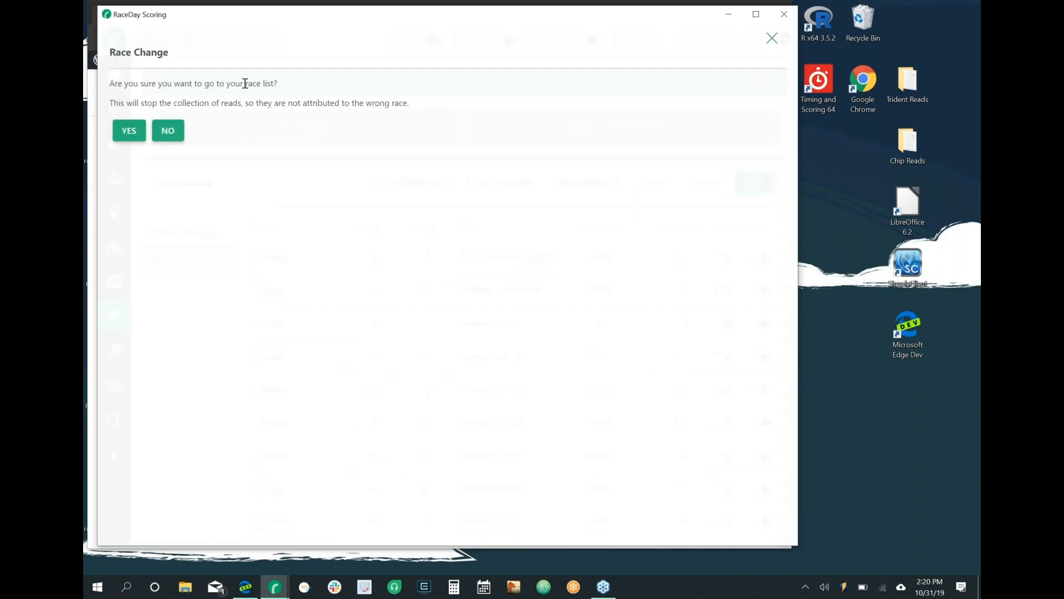
pyautogui.tripleClick(215, 83)
pyautogui.tripleClick(218, 102)
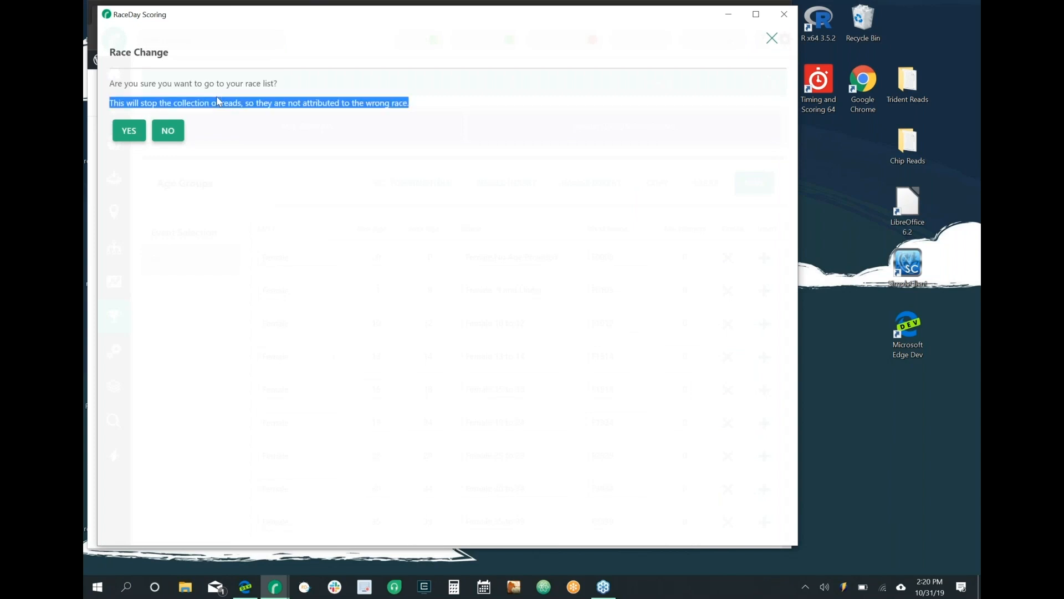
pyautogui.click(167, 131)
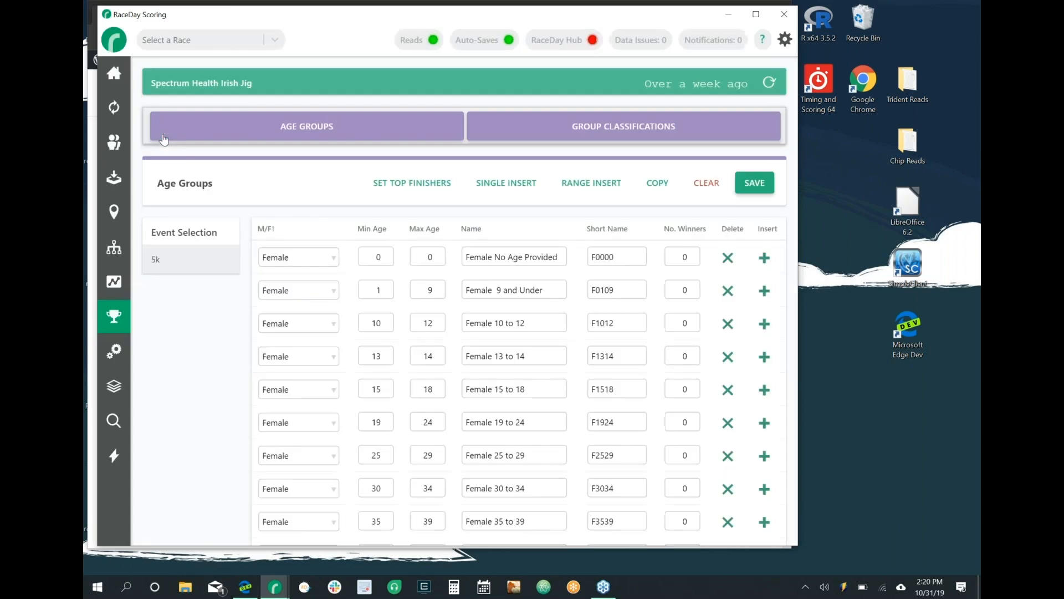
# Examine the Race Change prompt for going home and decline leaving the current race
pyautogui.click(116, 45)
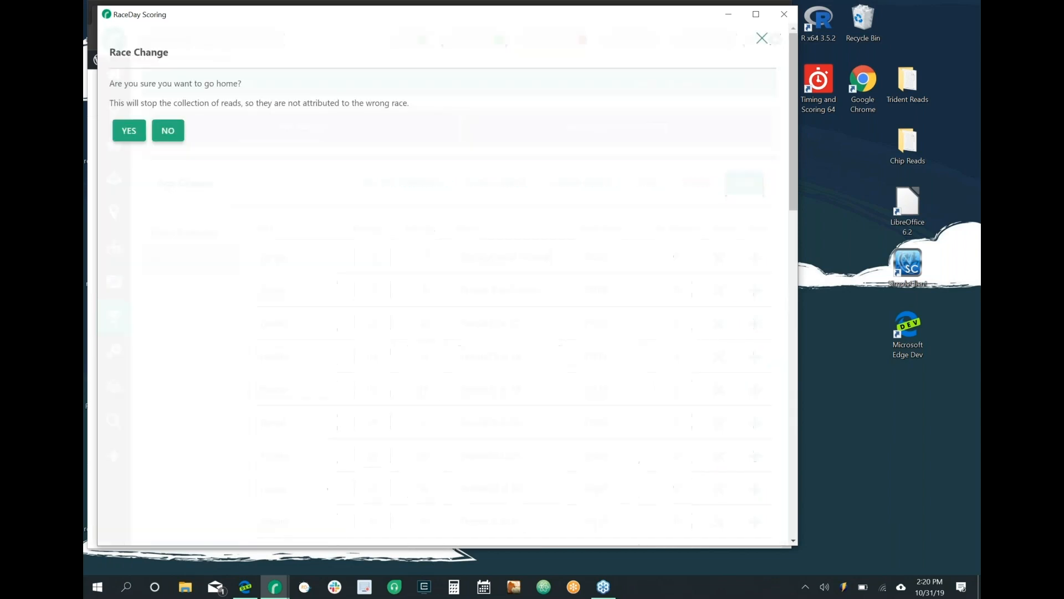
pyautogui.click(160, 133)
pyautogui.click(116, 43)
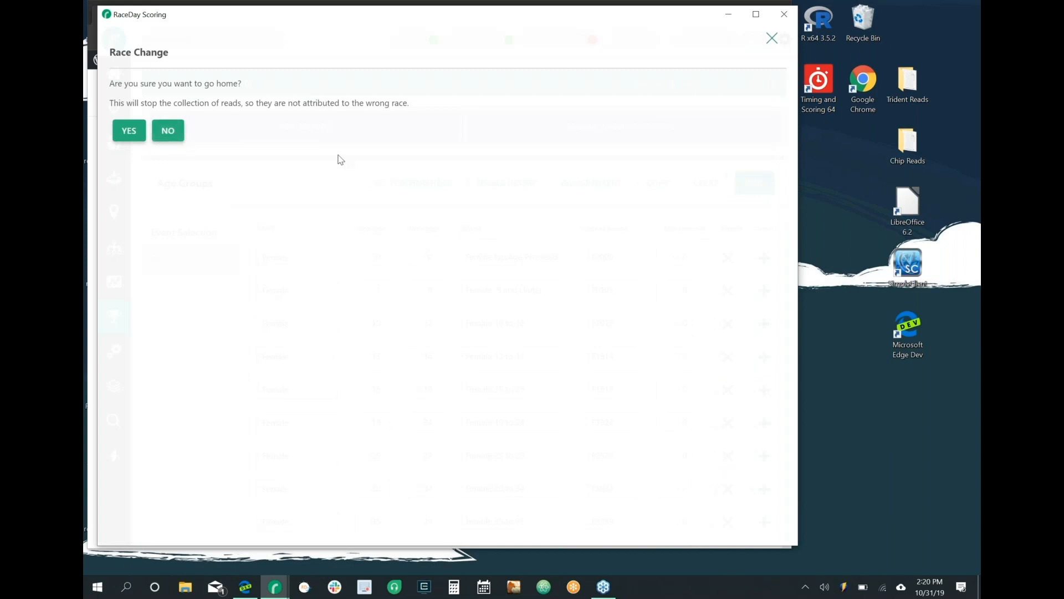
pyautogui.click(169, 131)
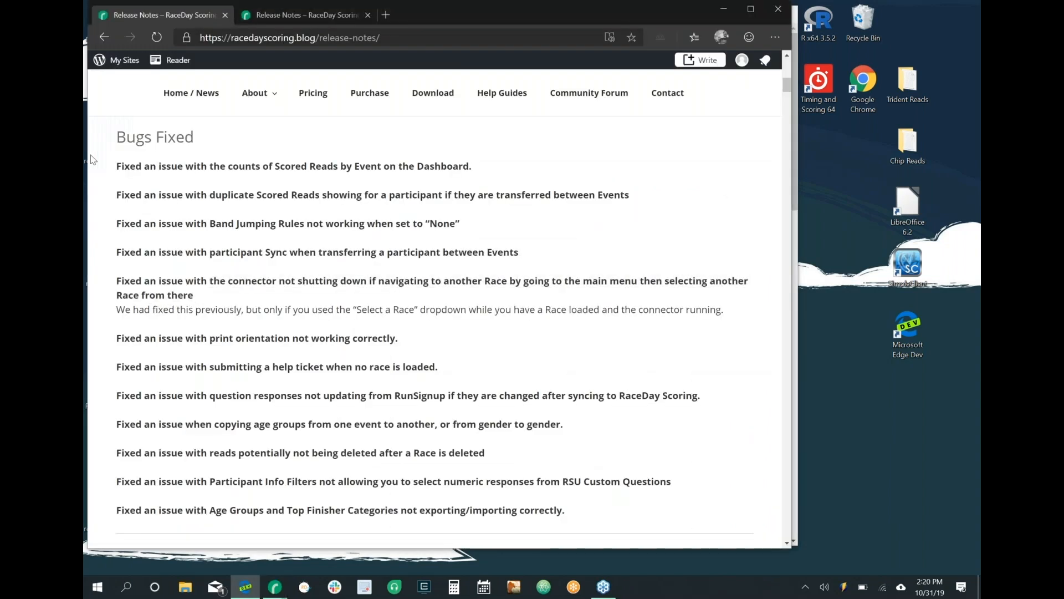
# Return to the release notes and highlight the fix for print orientation not working correctly
pyautogui.doubleClick(425, 299)
pyautogui.scroll(-1, 425, 302)
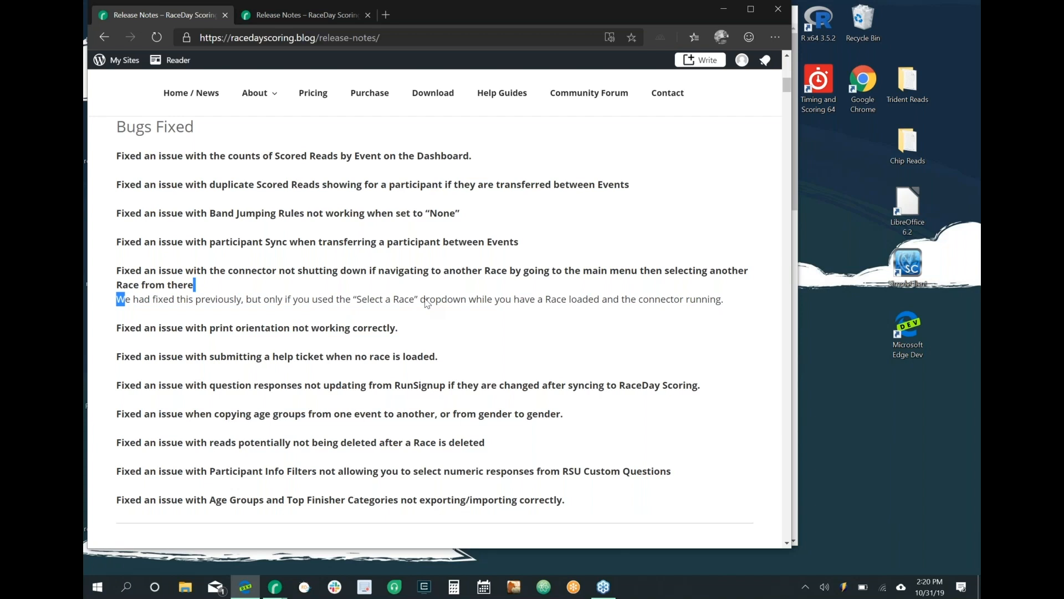
pyautogui.tripleClick(368, 327)
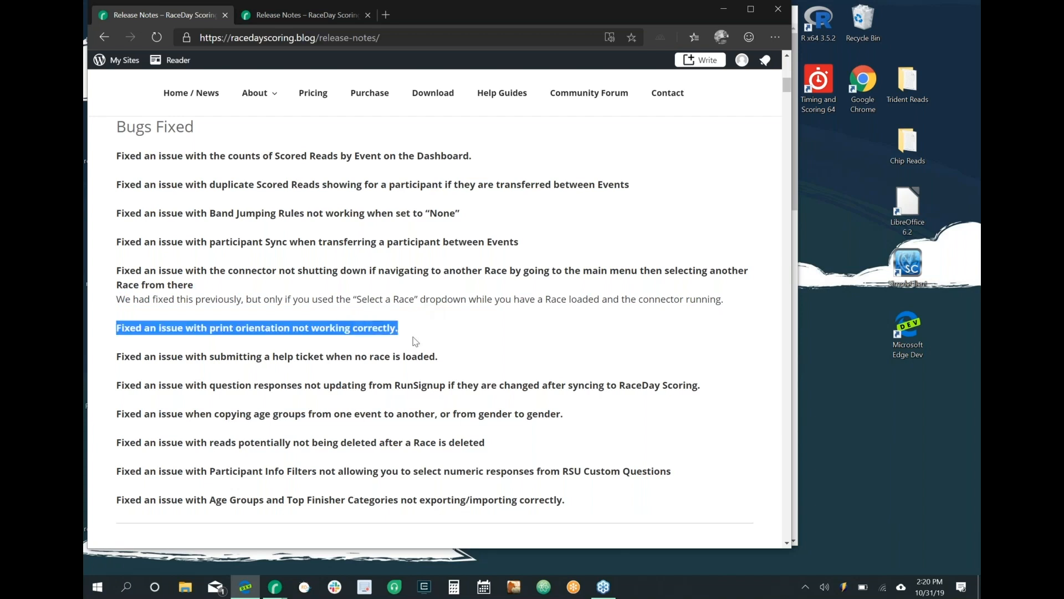
pyautogui.scroll(-1, 415, 340)
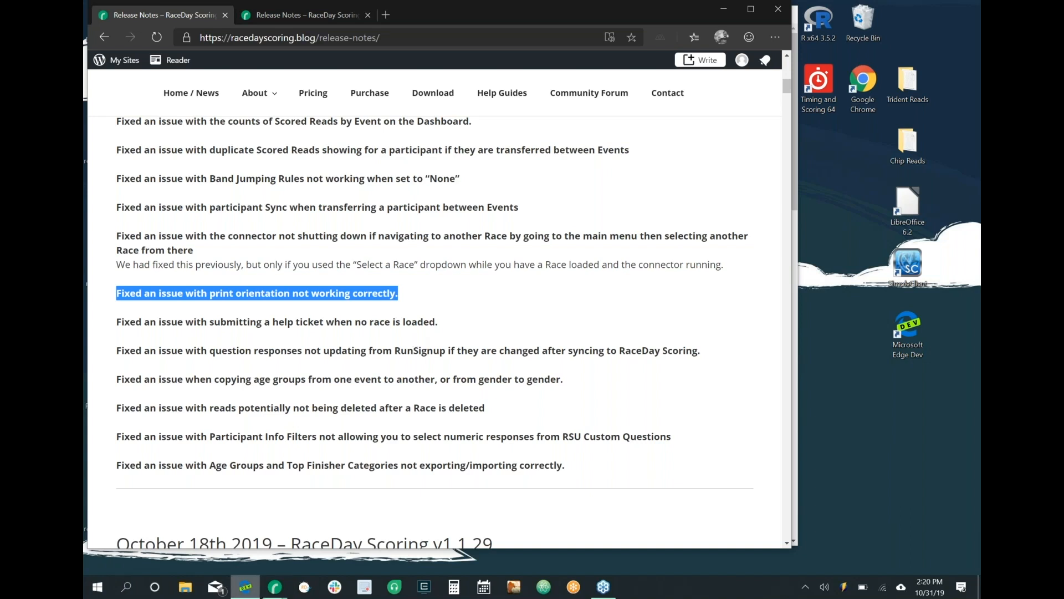
# Switch to the race's report list in RaceDay Scoring and request print previews of the 5k Age Group Report and Group Detail
pyautogui.click(275, 586)
pyautogui.click(253, 553)
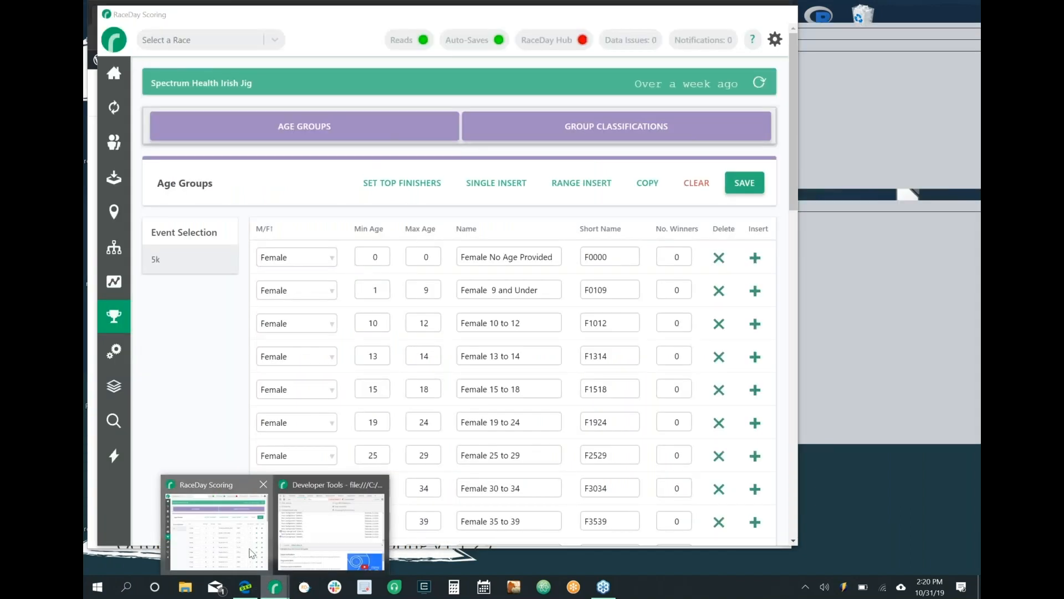
pyautogui.click(114, 385)
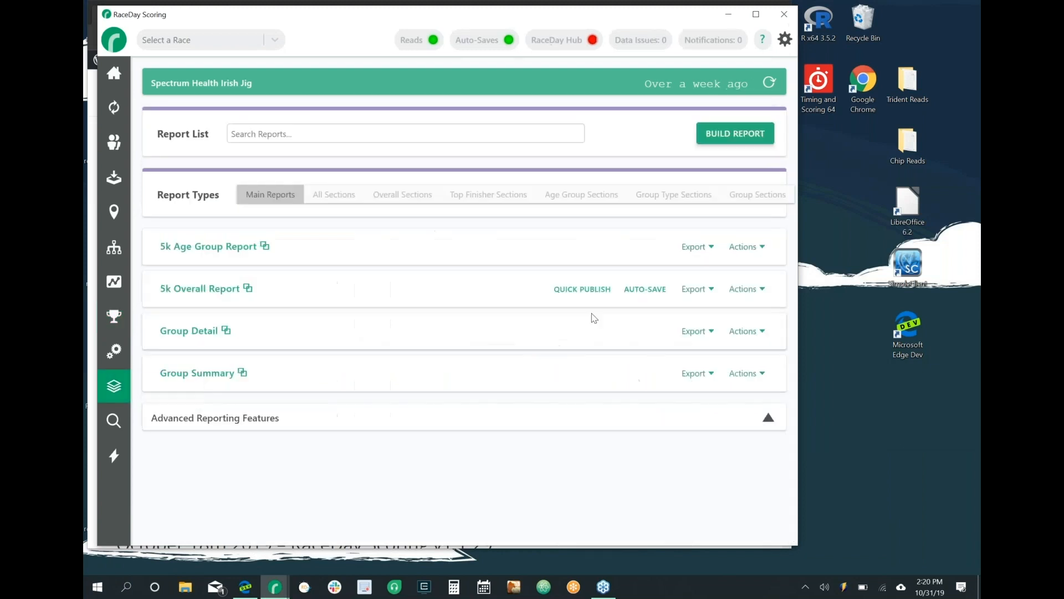
pyautogui.click(746, 248)
pyautogui.click(756, 310)
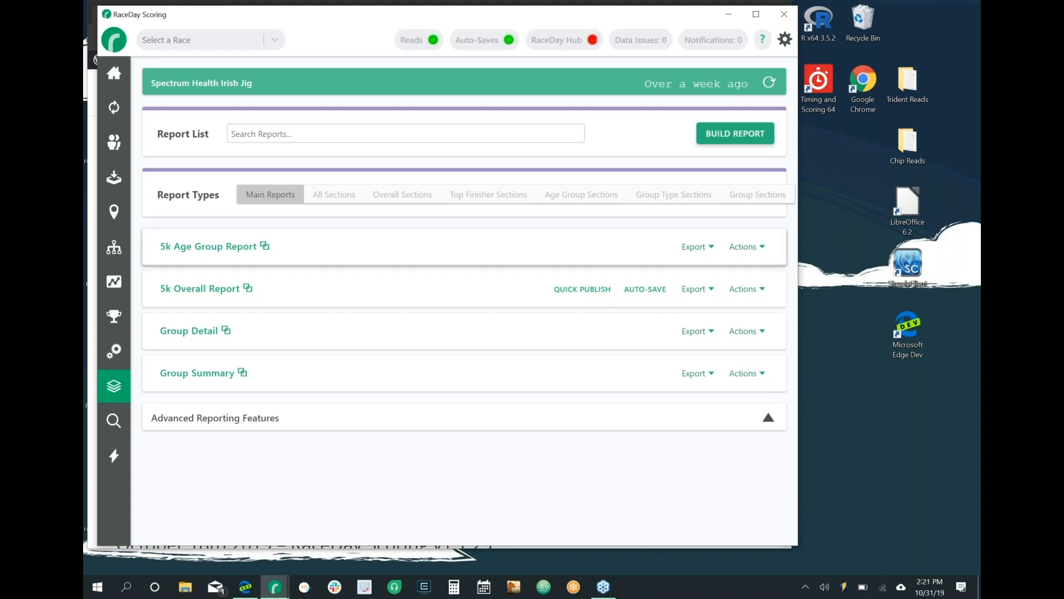
pyautogui.click(758, 249)
pyautogui.click(752, 309)
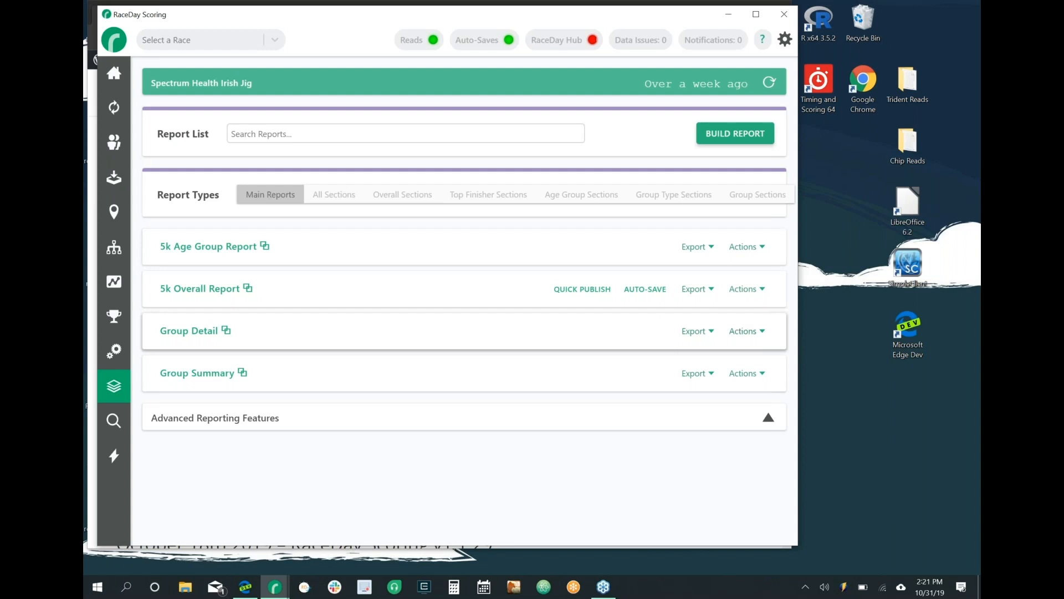
pyautogui.click(743, 331)
pyautogui.click(754, 395)
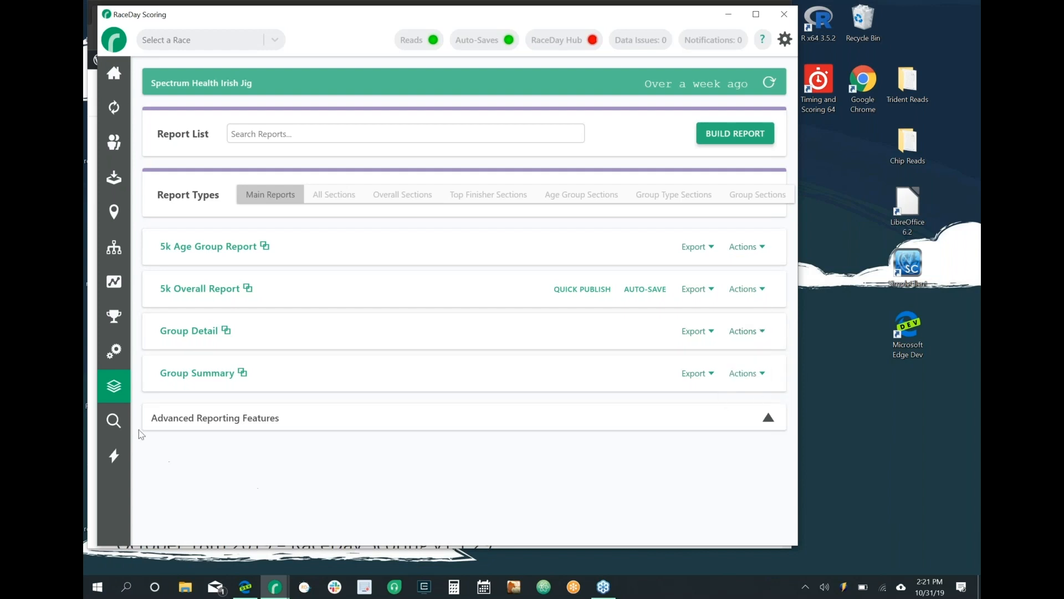
# Return to the release notes and highlight the fixes for print orientation and for submitting a help ticket with no race loaded
pyautogui.click(91, 372)
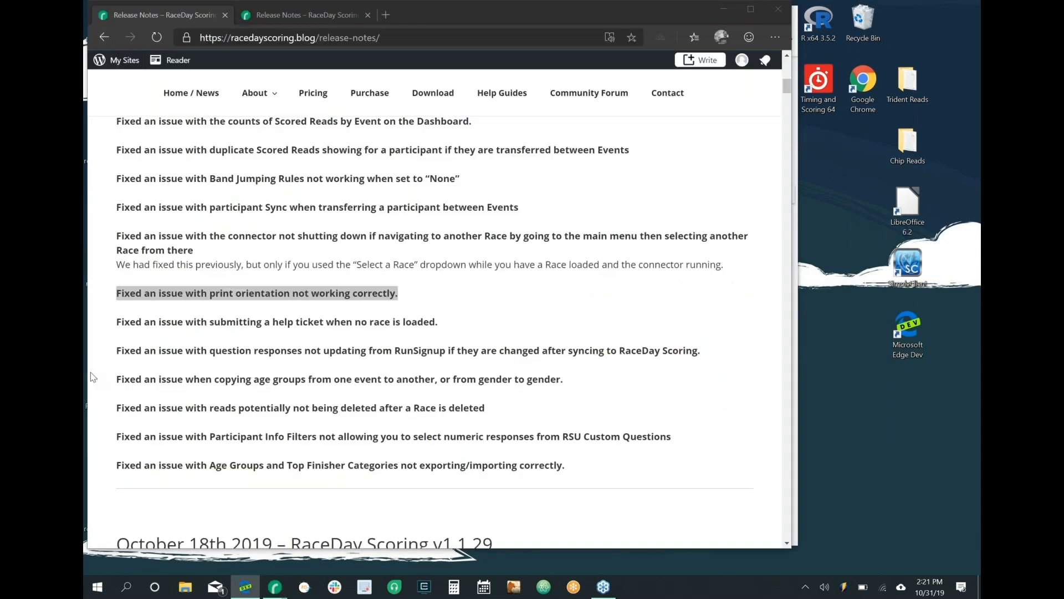
pyautogui.moveTo(397, 293); pyautogui.dragTo(116, 293)
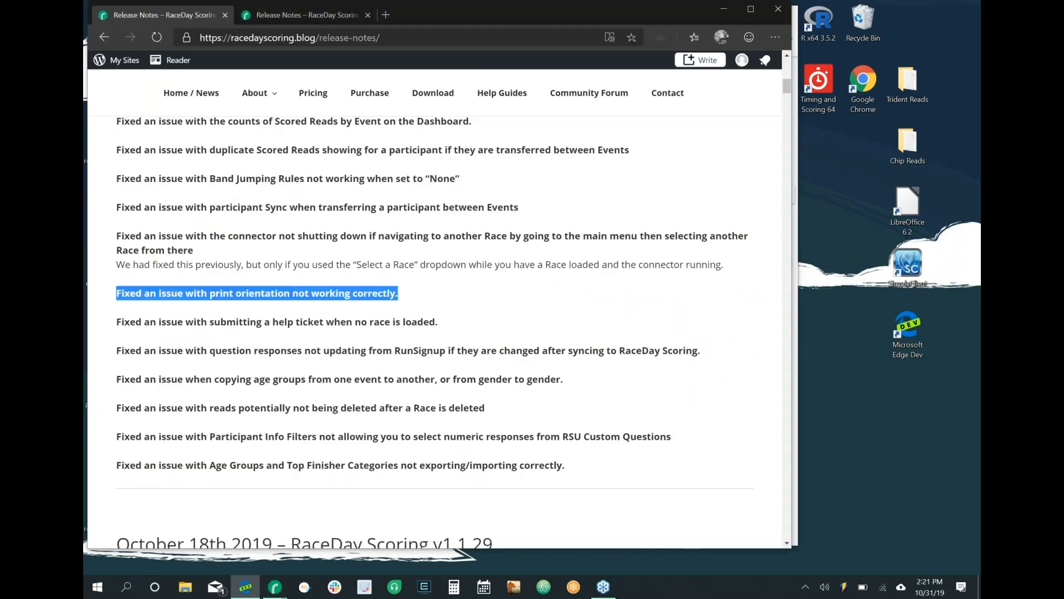
pyautogui.tripleClick(288, 322)
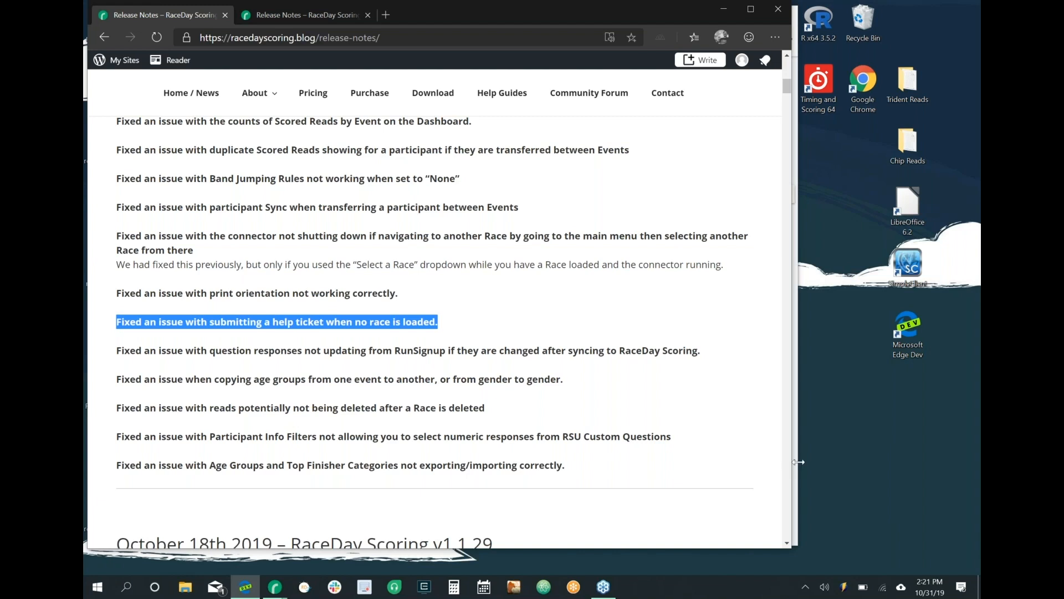
# Switch to RaceDay Scoring, preview the age group results in Portrait orientation, and close the open print previews
pyautogui.hotkey('alt', 'Tab')
pyautogui.click(121, 43)
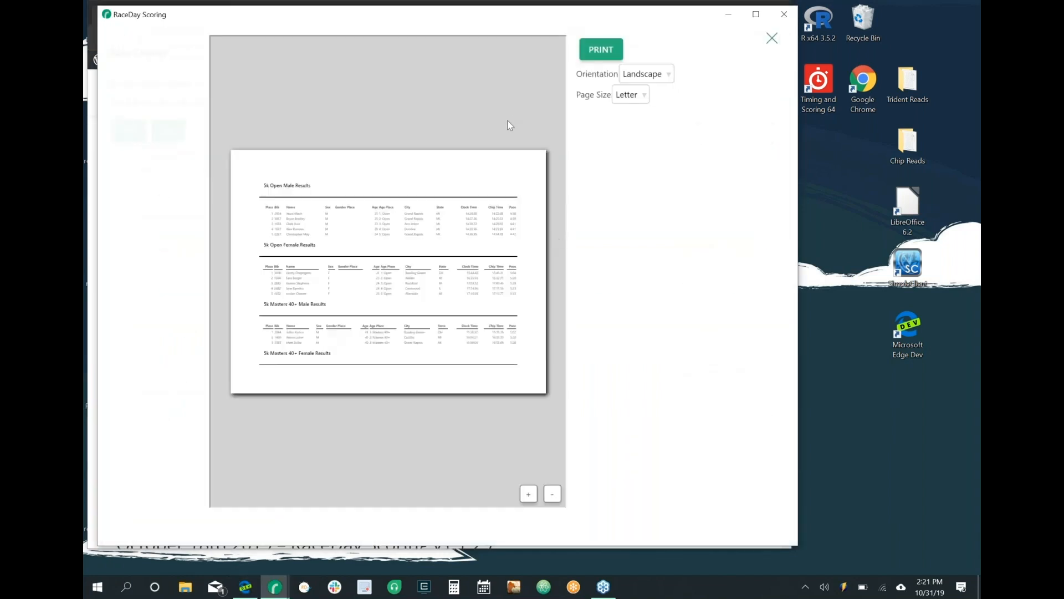
pyautogui.click(655, 78)
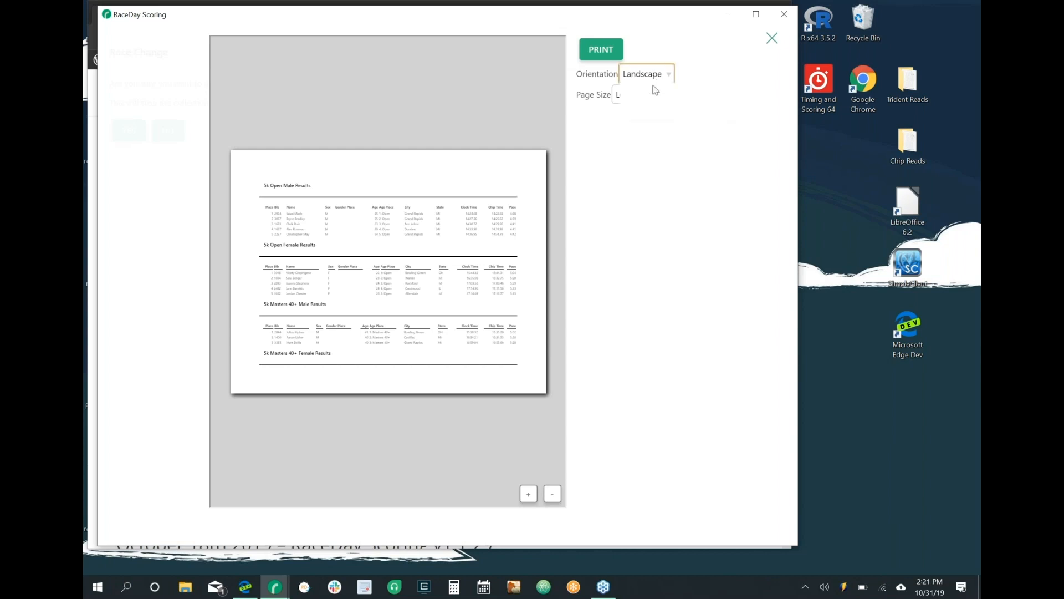
pyautogui.click(646, 112)
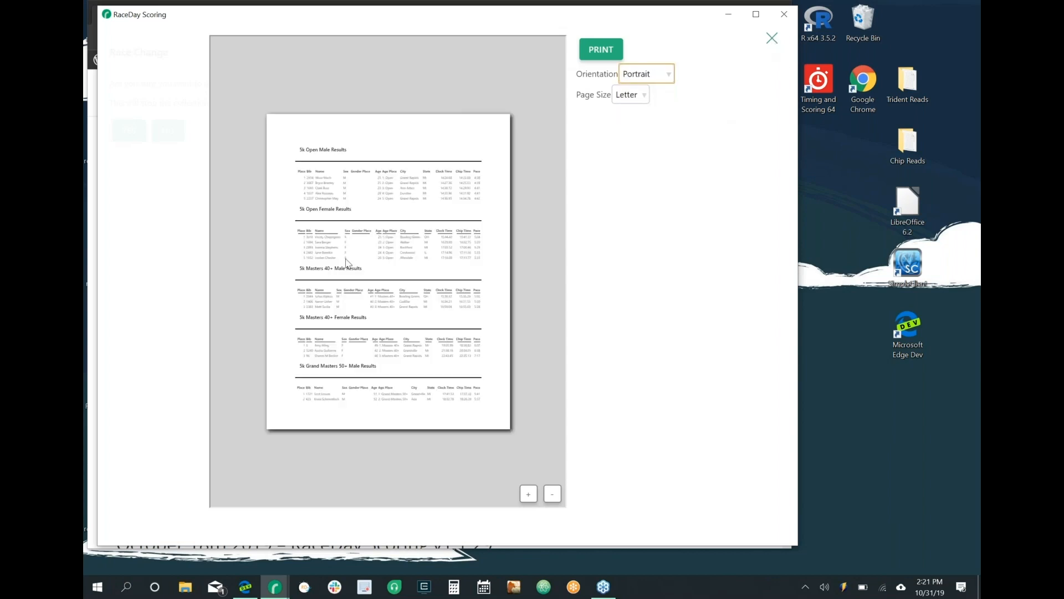
pyautogui.click(772, 38)
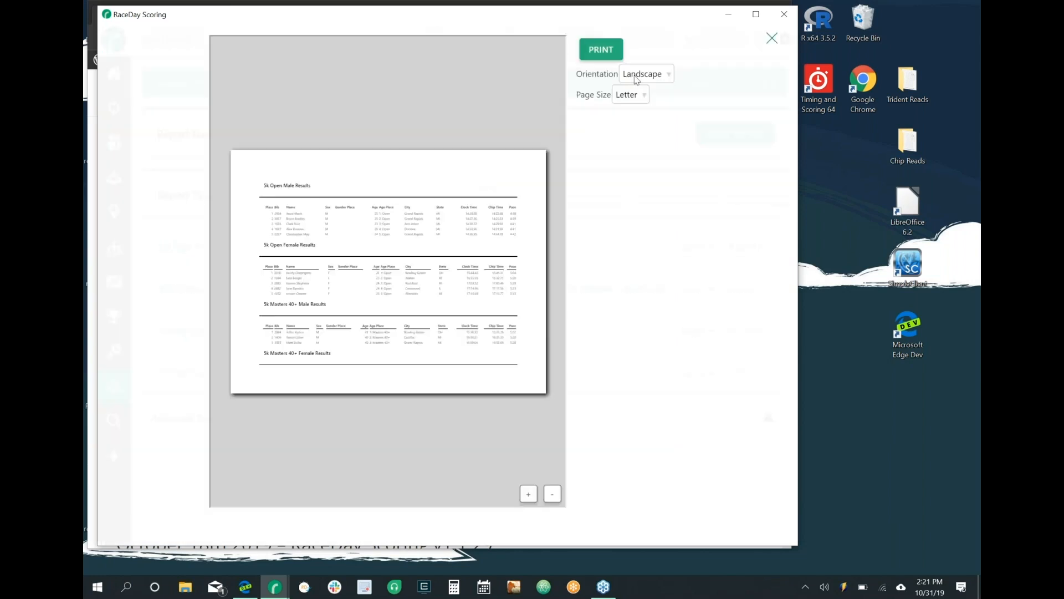
pyautogui.click(772, 38)
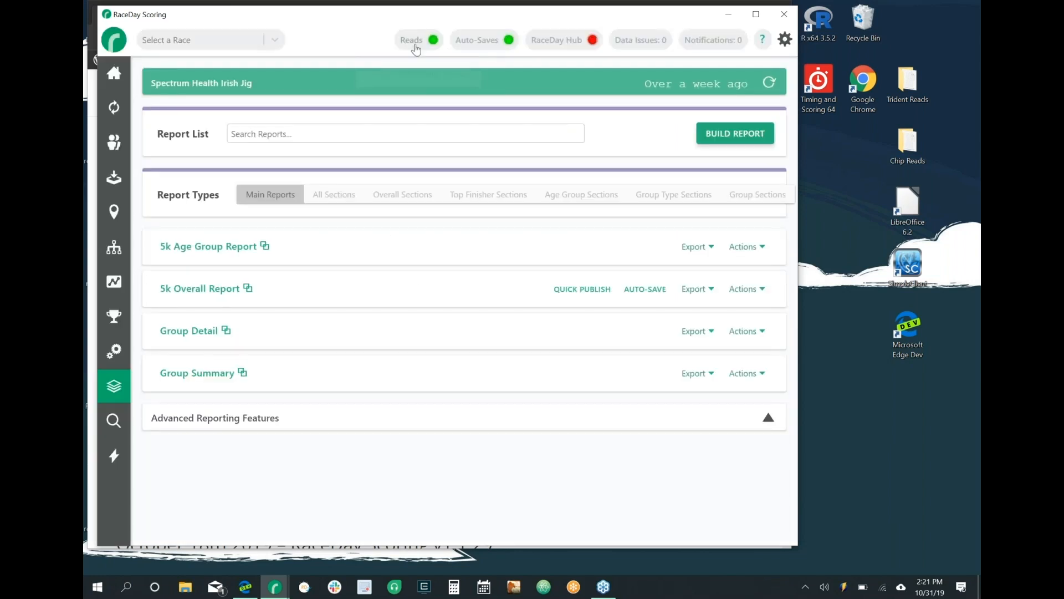
# Stop collecting reads and leave the current race for the home screen, accepting the race change
pyautogui.click(417, 42)
pyautogui.click(397, 112)
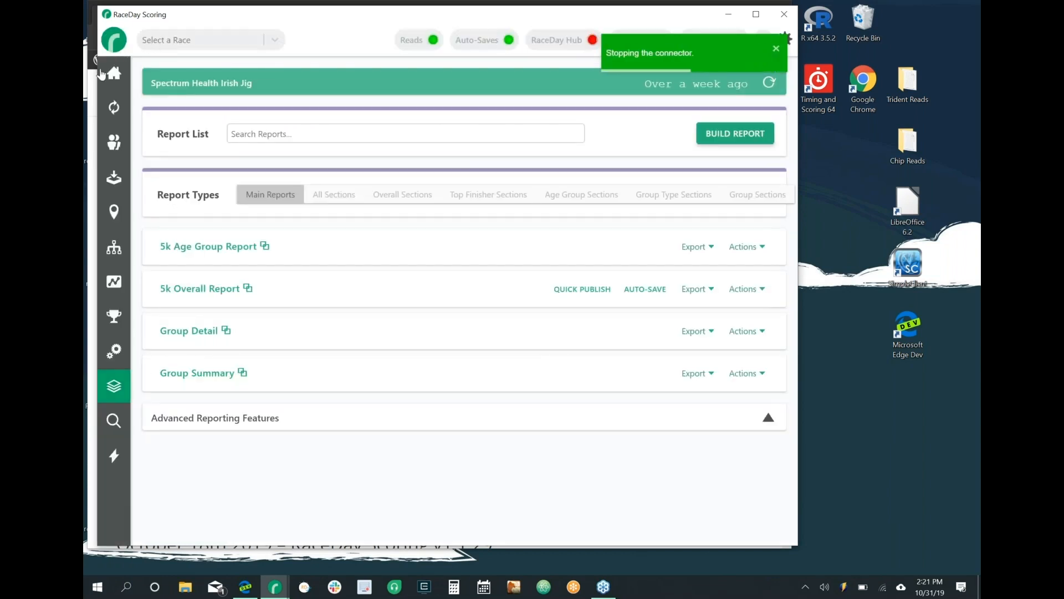
pyautogui.click(87, 81)
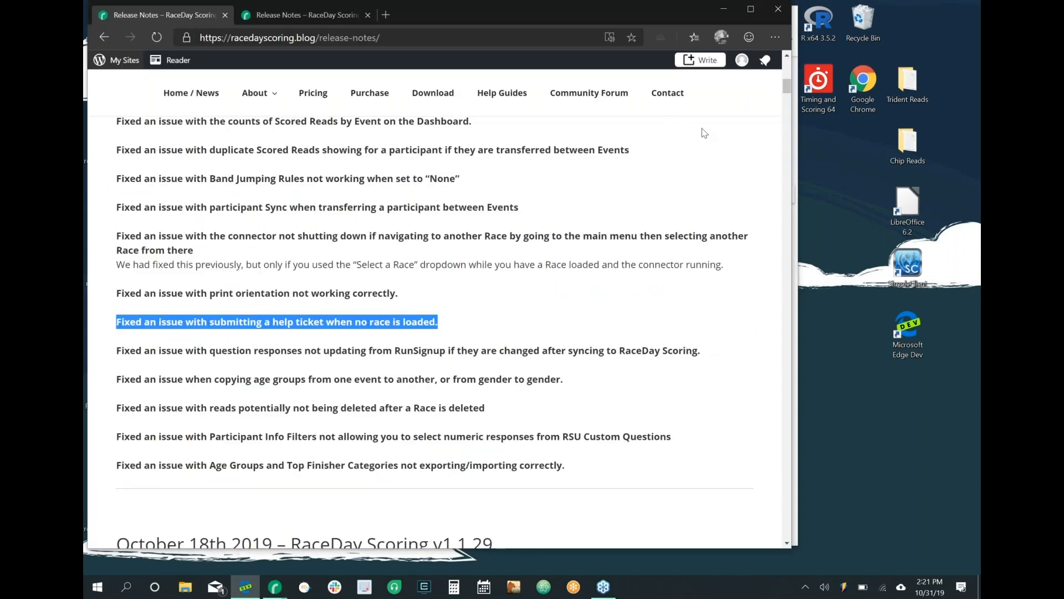
pyautogui.click(796, 299)
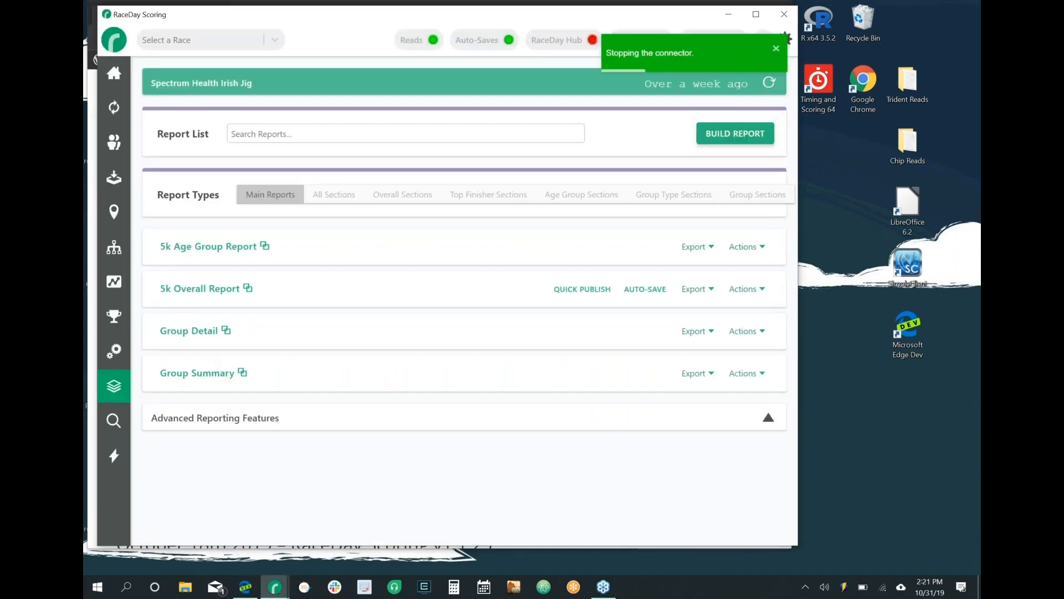
pyautogui.click(116, 40)
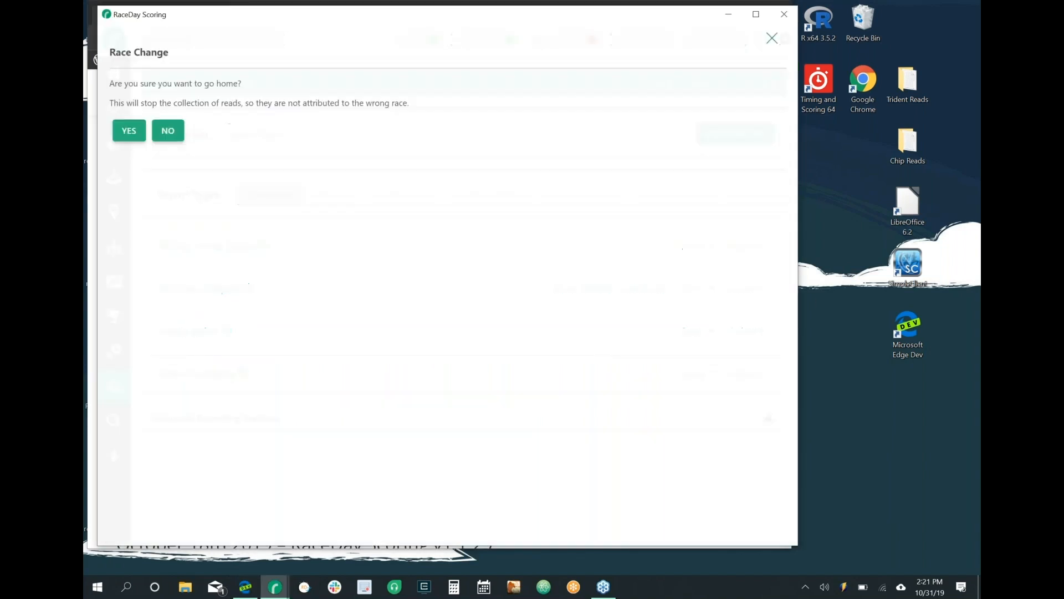
pyautogui.click(139, 131)
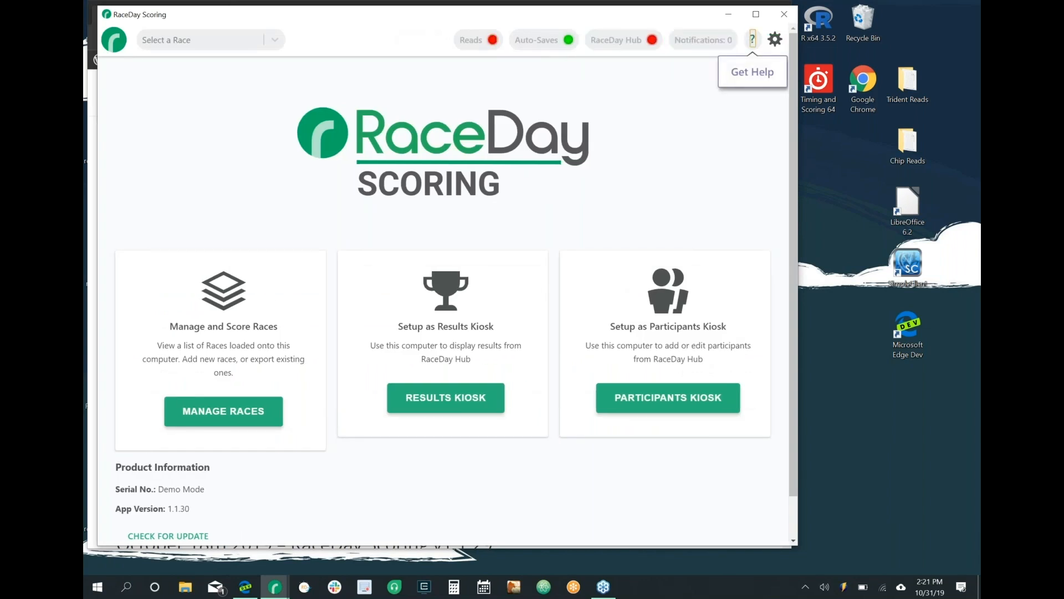
# Examine the Submit a Help Ticket form in the Help Center with no race loaded, and close it
pyautogui.click(753, 39)
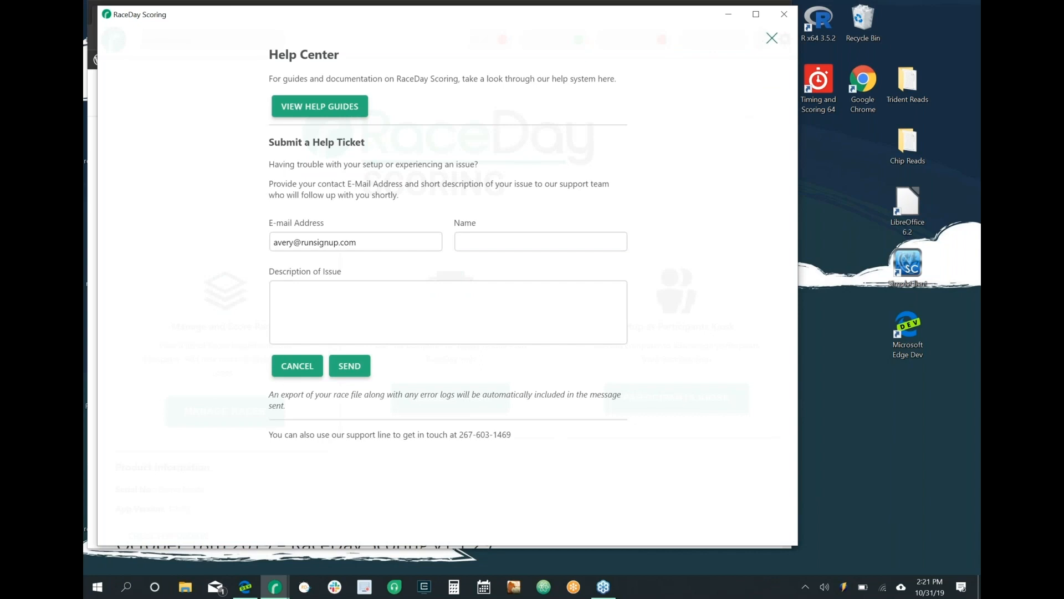
pyautogui.click(772, 38)
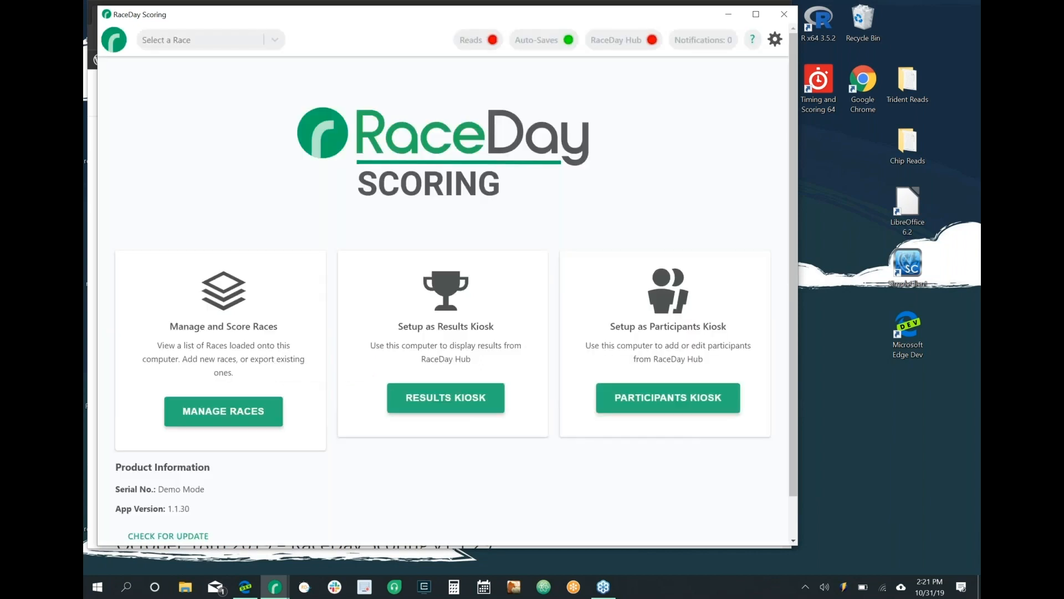
pyautogui.click(752, 41)
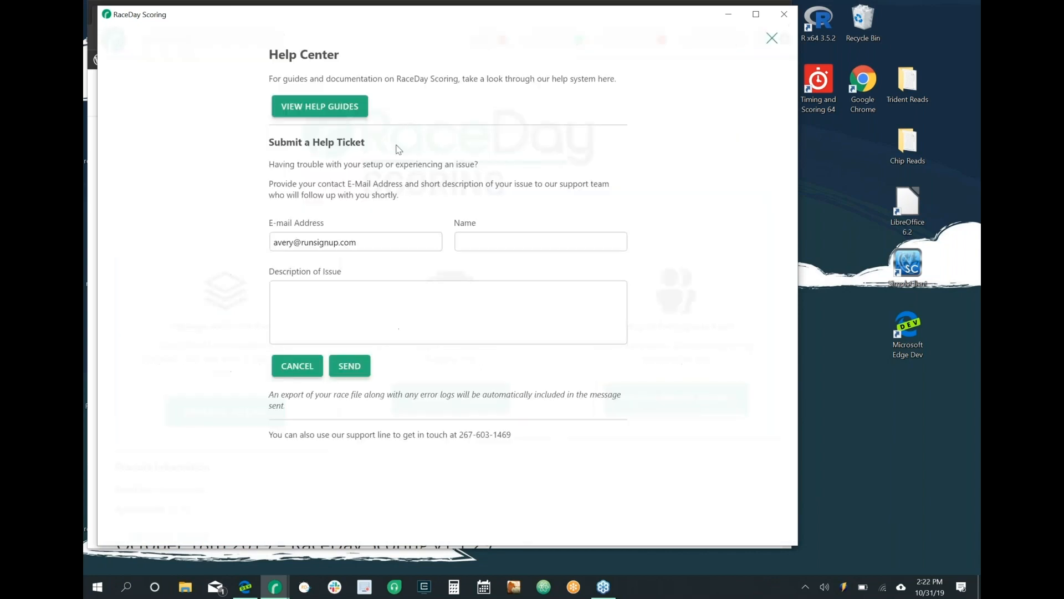
pyautogui.click(771, 39)
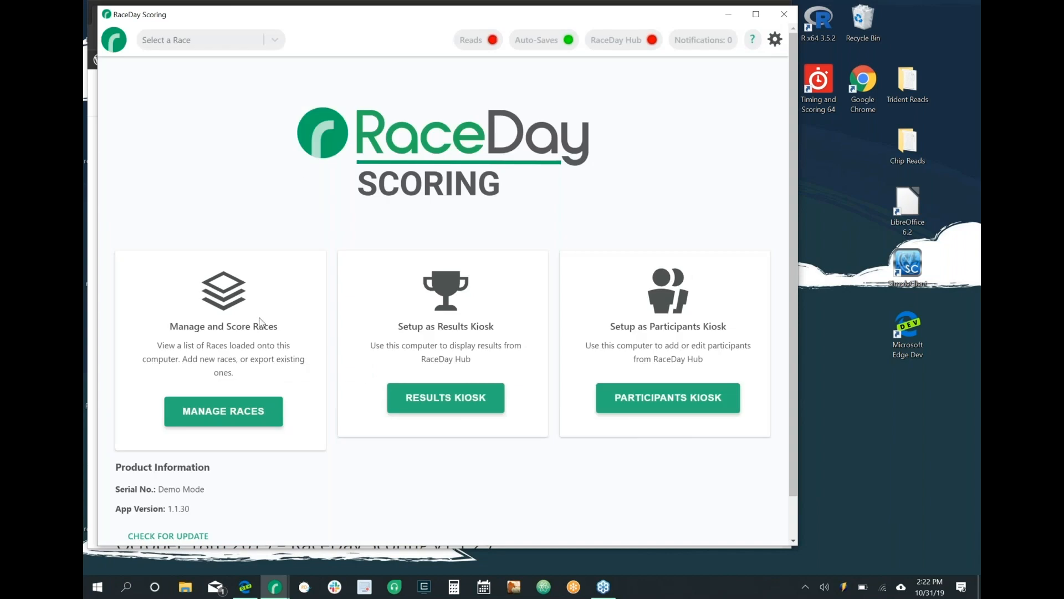
# Return to the release notes and highlight the fix for question responses not updating from RunSignup, then clear the highlight
pyautogui.click(94, 218)
pyautogui.tripleClick(313, 351)
pyautogui.scroll(-1, 581, 313)
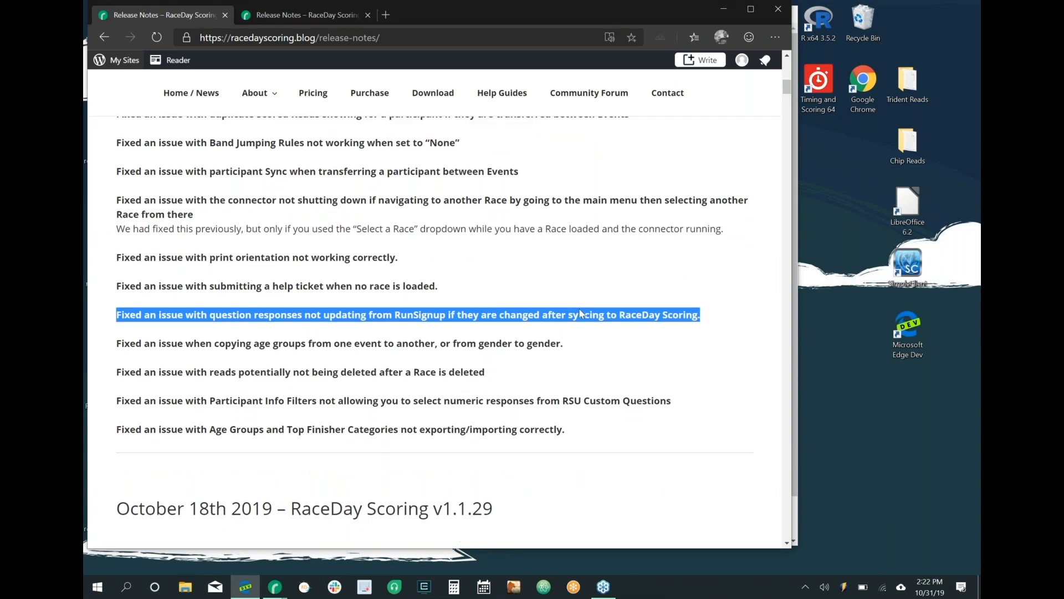
pyautogui.click(579, 307)
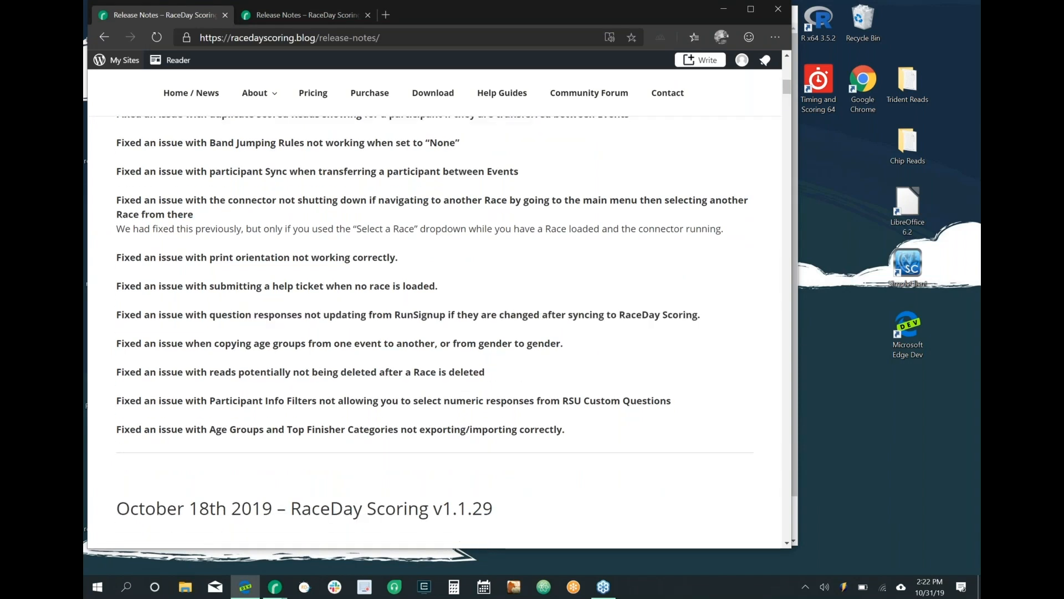
# Switch to RaceDay Scoring, load the Spectrum Health Irish Jig race, and open its Participant Sync settings
pyautogui.click(794, 367)
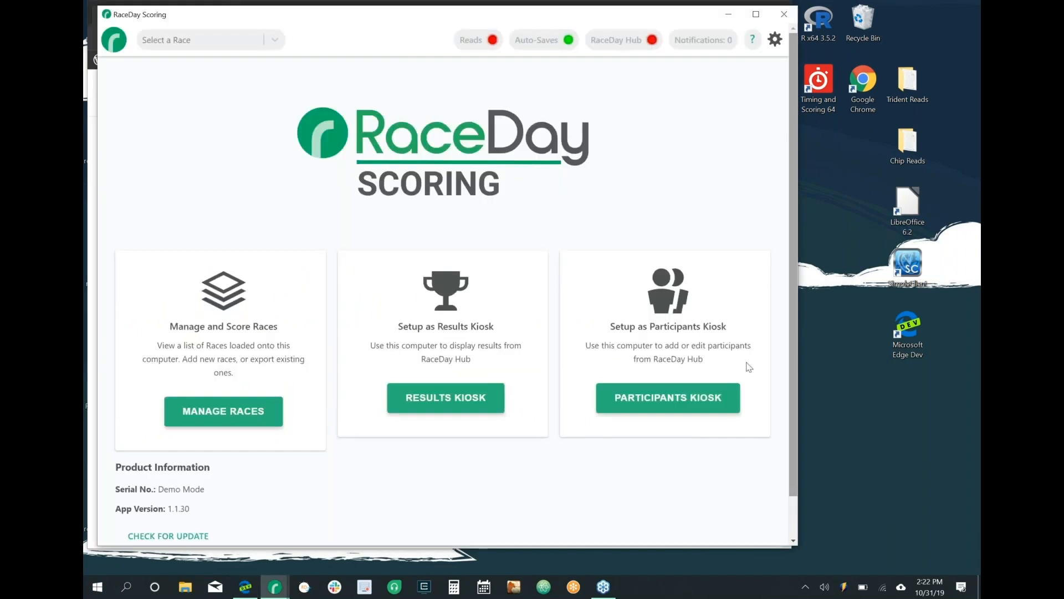
pyautogui.click(228, 412)
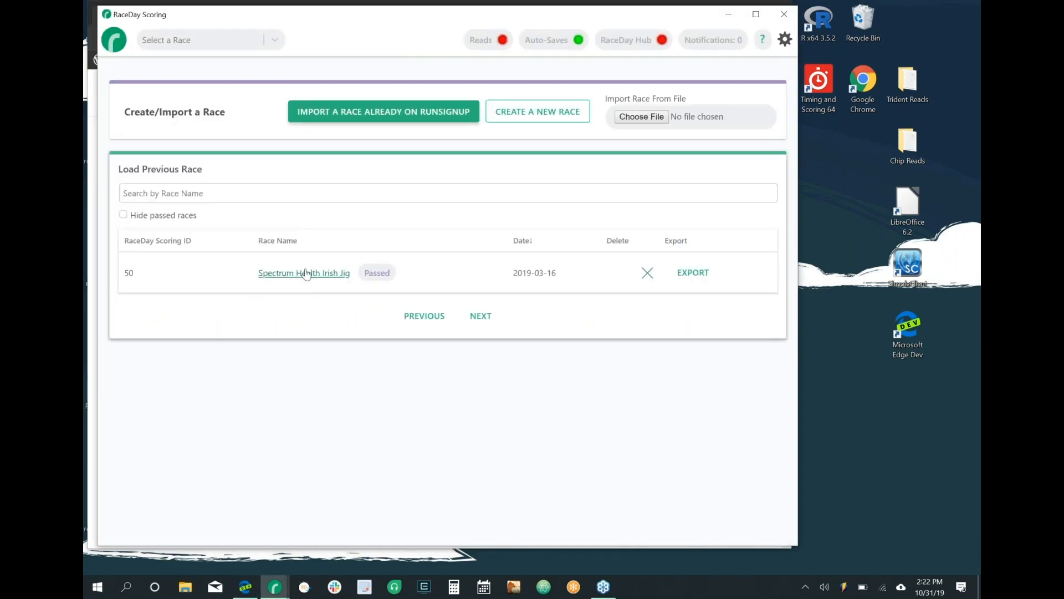
pyautogui.click(307, 274)
pyautogui.click(114, 107)
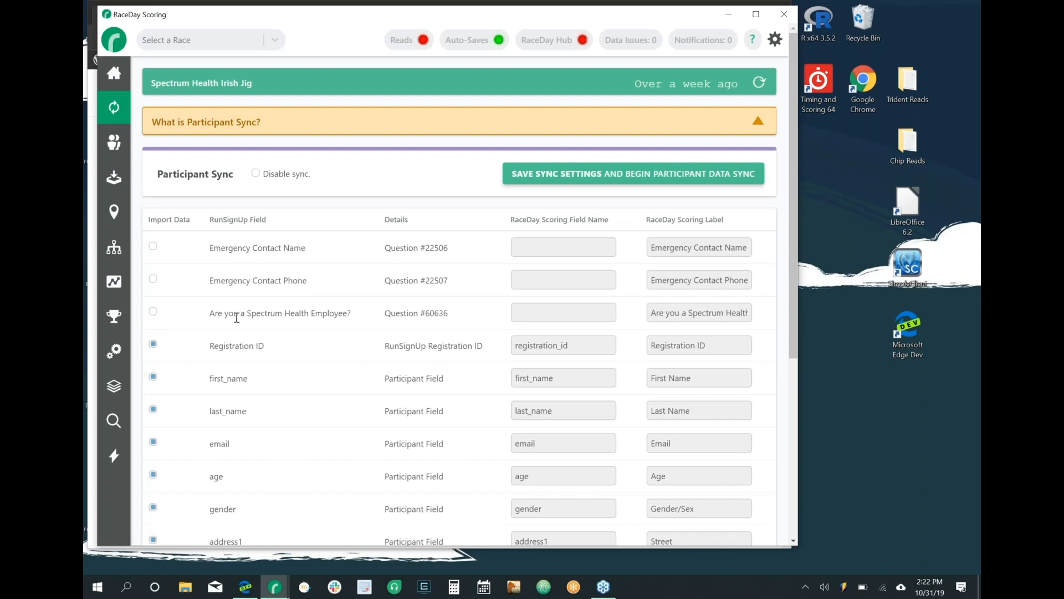
# Return to the release notes and highlight the fix for copying age groups between events or genders
pyautogui.click(92, 208)
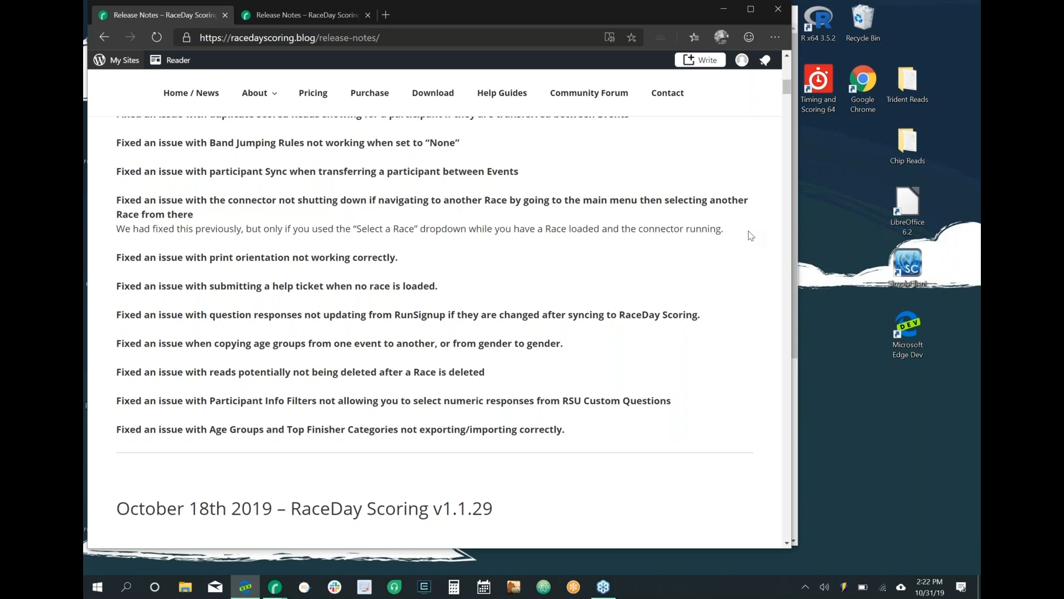
pyautogui.tripleClick(604, 225)
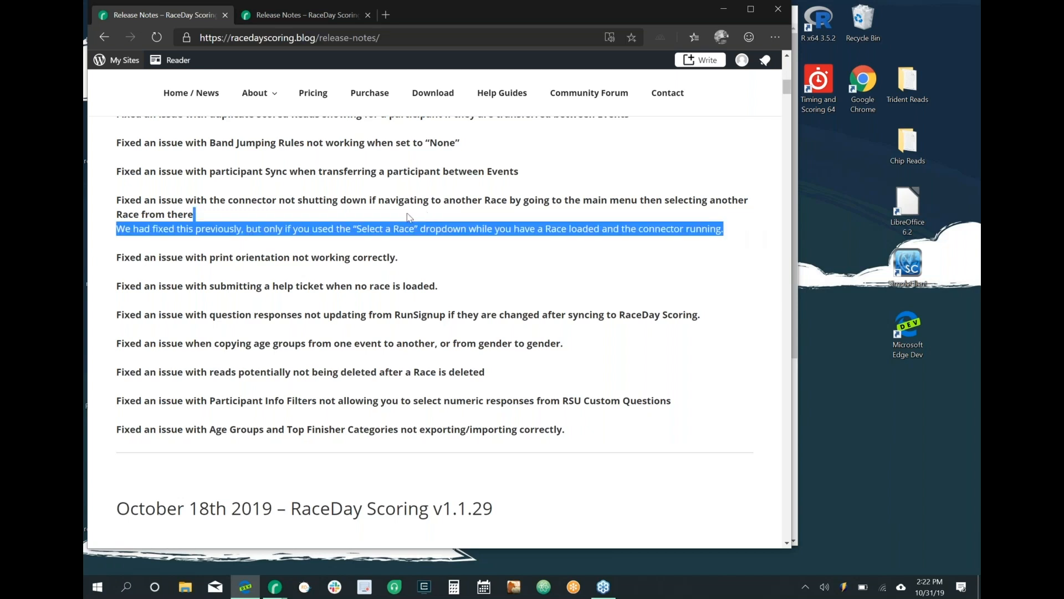
pyautogui.click(544, 329)
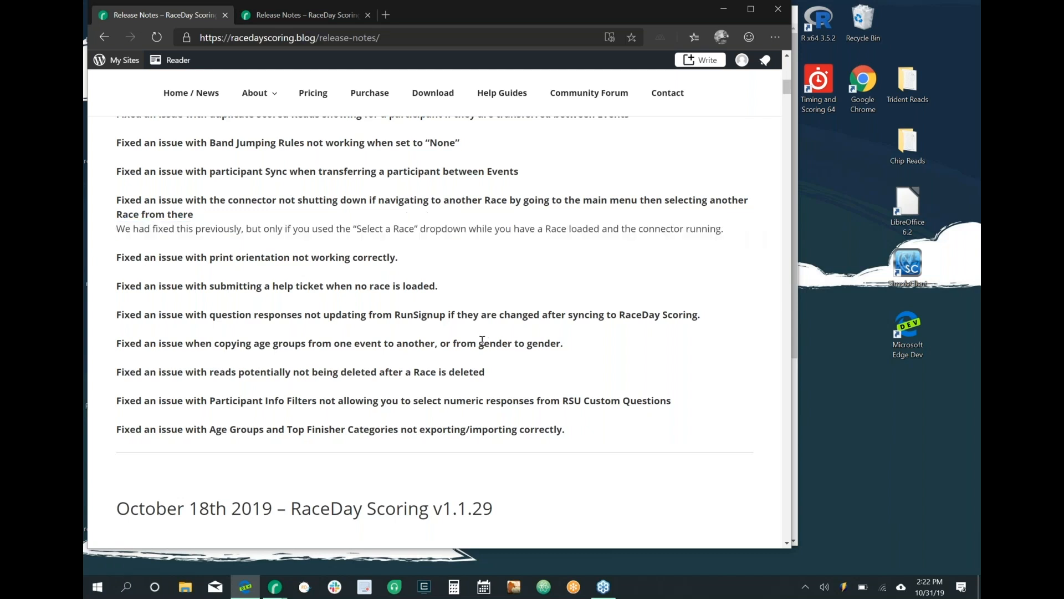
pyautogui.tripleClick(500, 340)
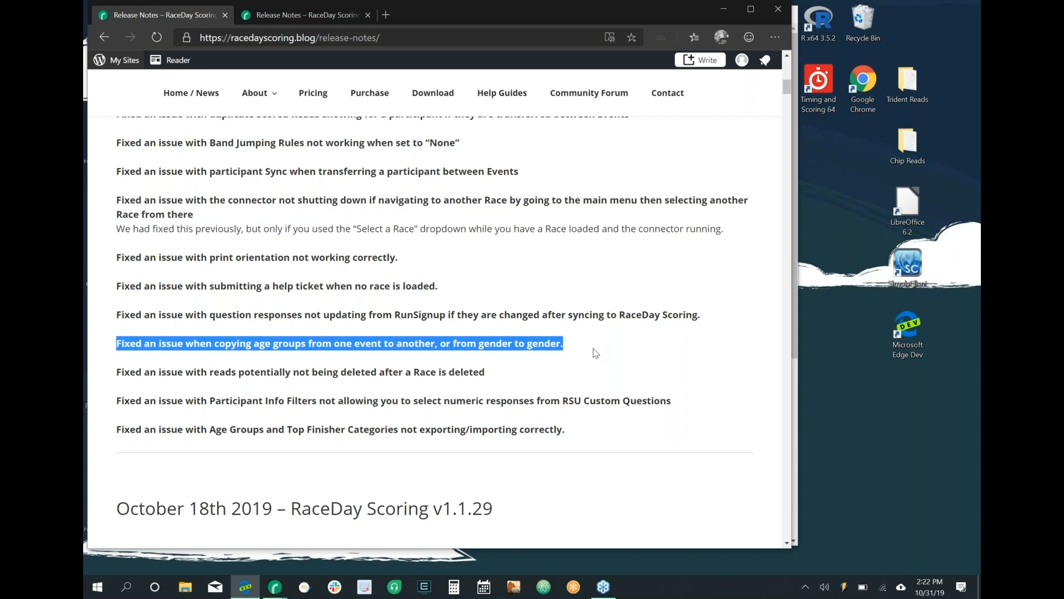
# Switch to RaceDay Scoring, examine the Copy Age Groups options for the 5k event's age groups, and close them without copying
pyautogui.click(280, 593)
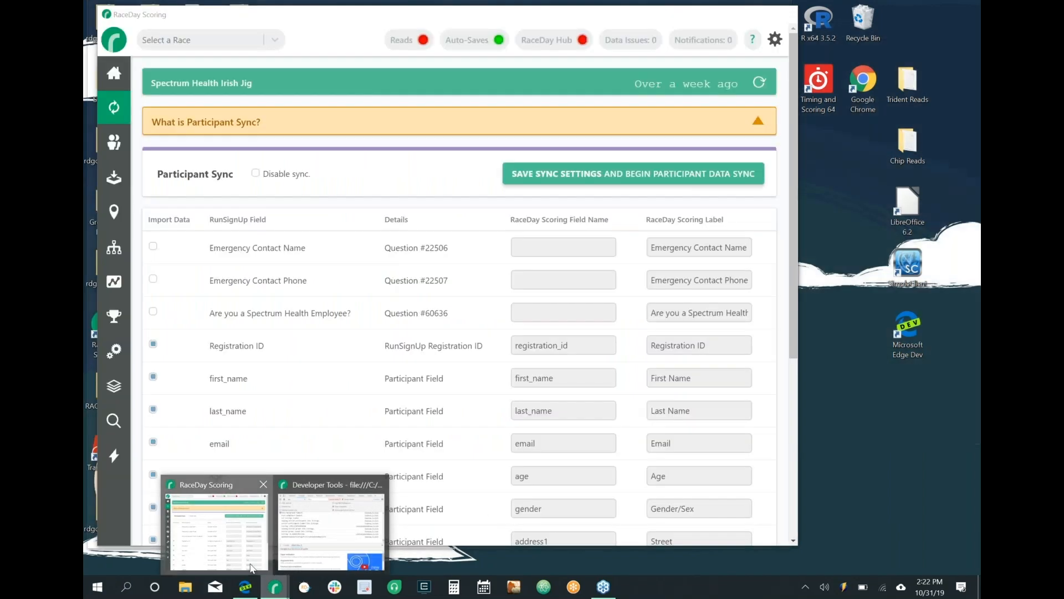
pyautogui.click(217, 527)
pyautogui.click(115, 314)
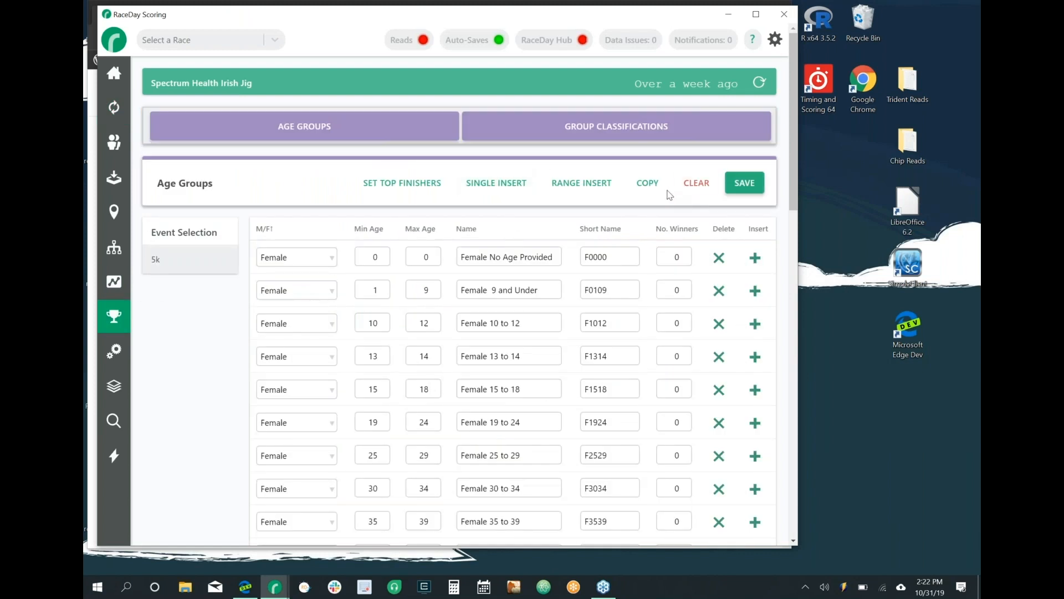
pyautogui.click(649, 183)
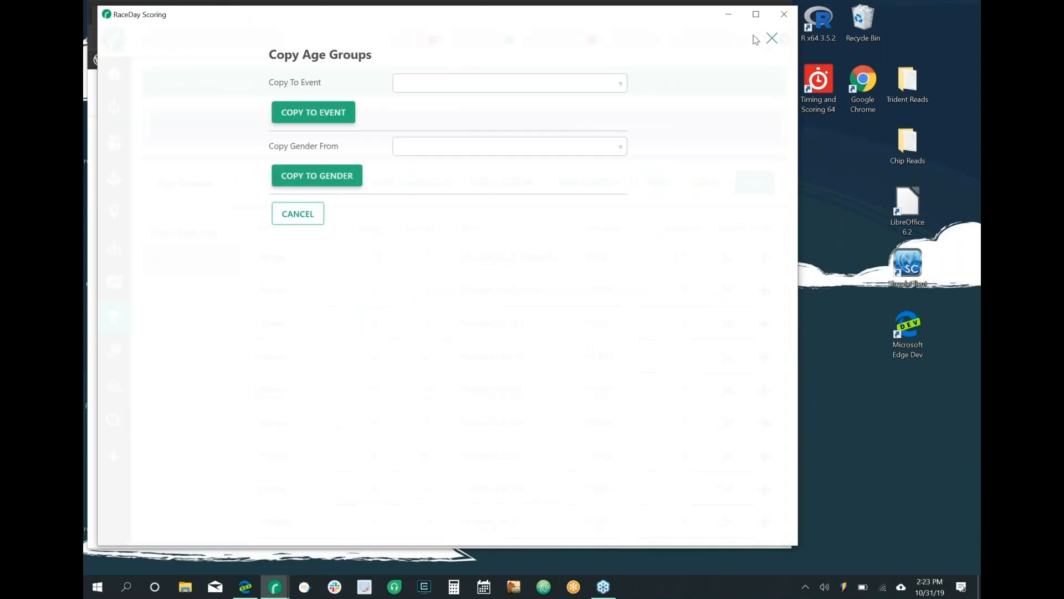
pyautogui.click(772, 39)
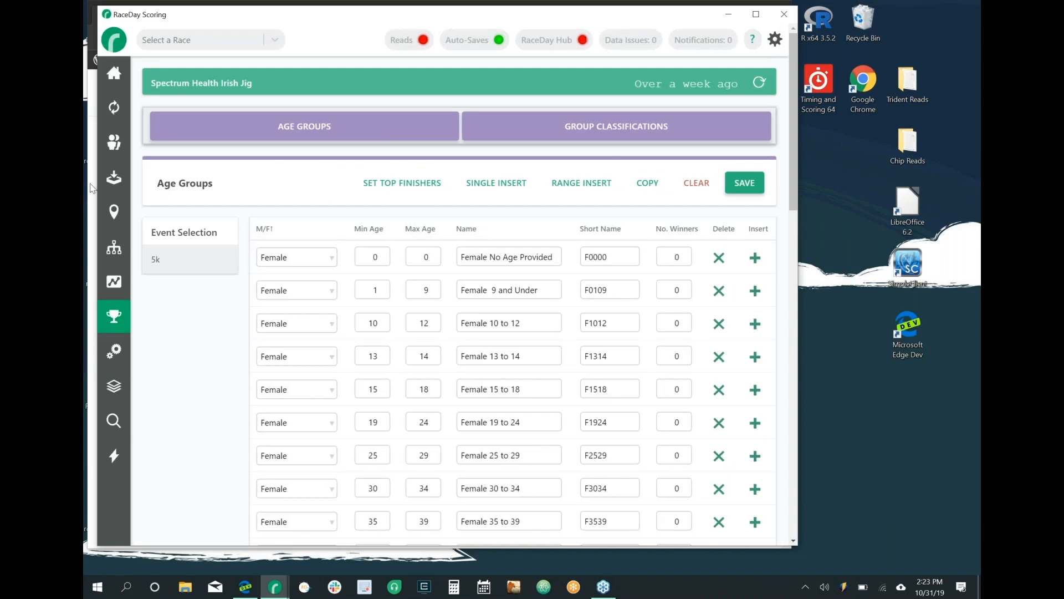
# Return to the release notes and highlight the fix for reads not being deleted after a race is deleted
pyautogui.hotkey('alt', 'Tab')
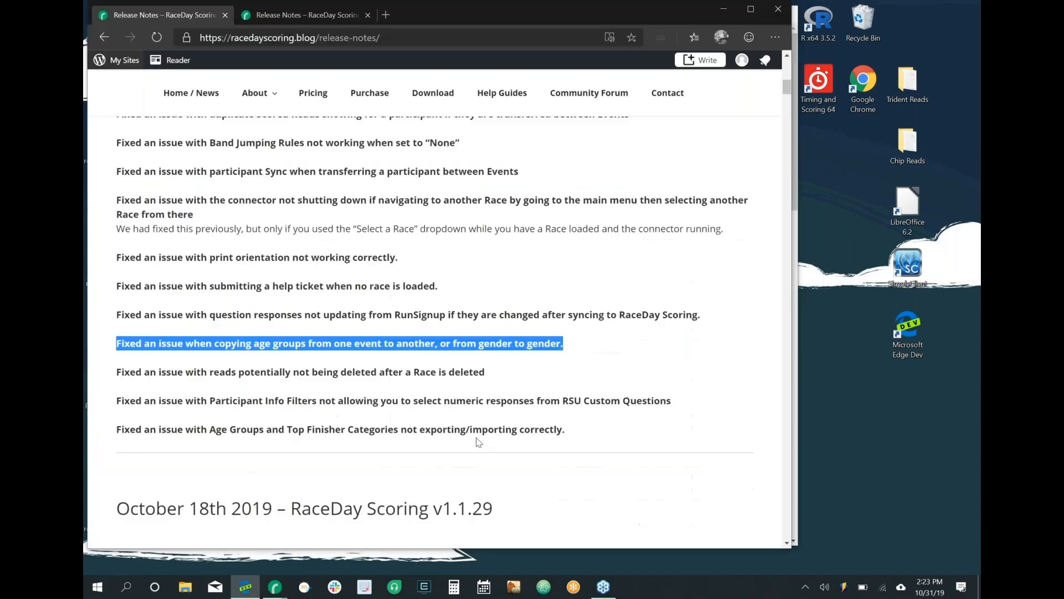
pyautogui.tripleClick(453, 372)
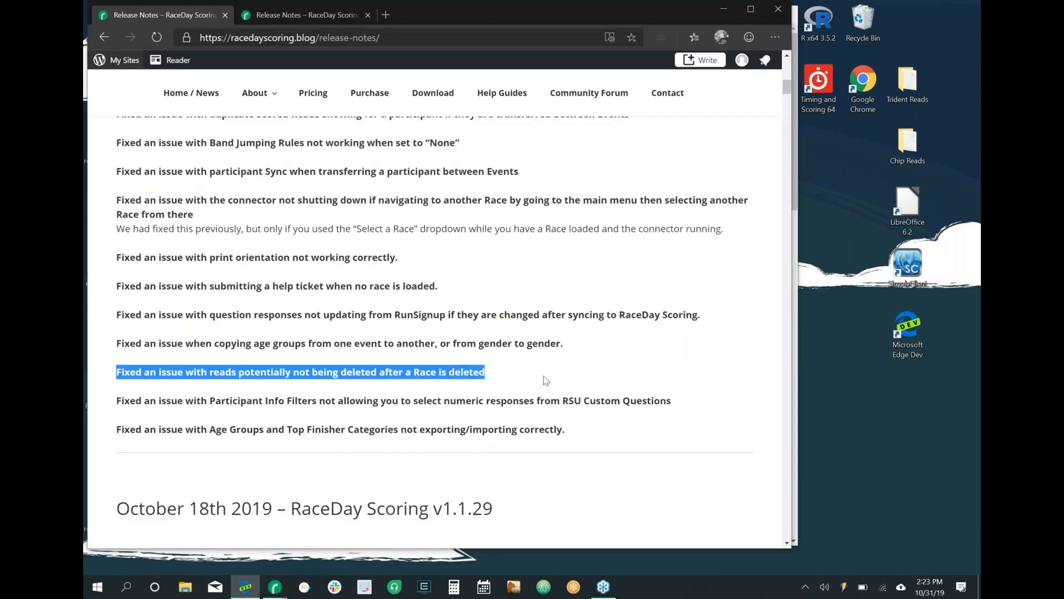
pyautogui.scroll(-1, 546, 380)
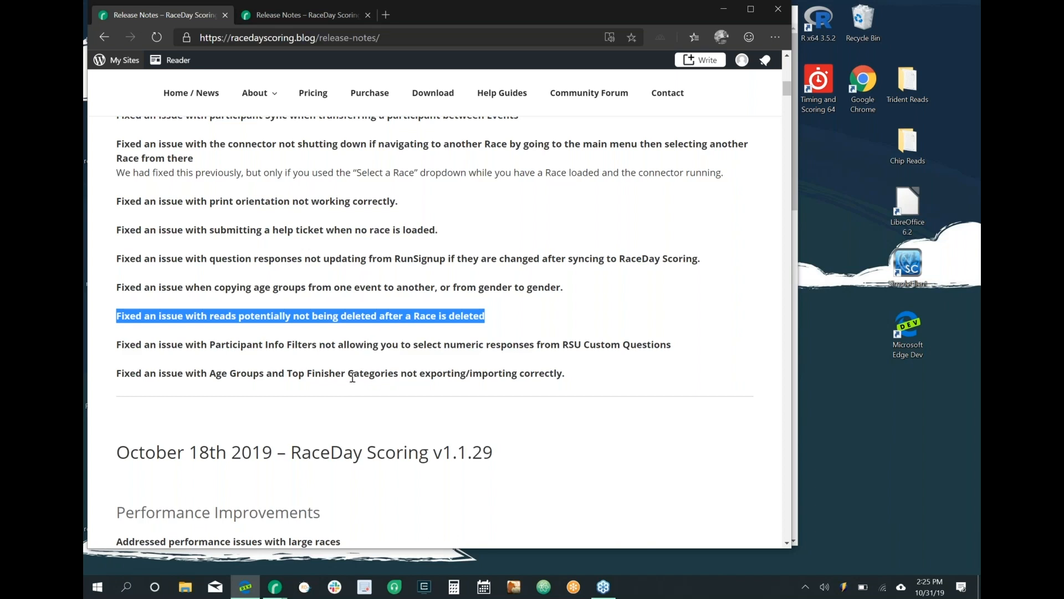
pyautogui.click(375, 369)
# Go back to the beginning of the v1.1.30 release notes, and switch to the age groups in RaceDay Scoring
pyautogui.scroll(1, 376, 369)
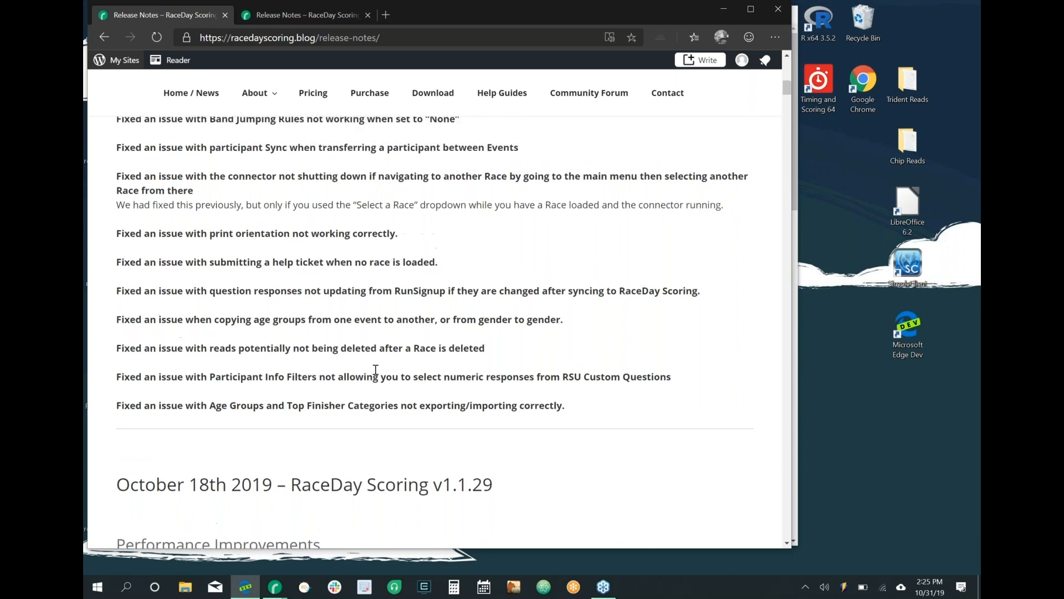
pyautogui.scroll(7, 375, 369)
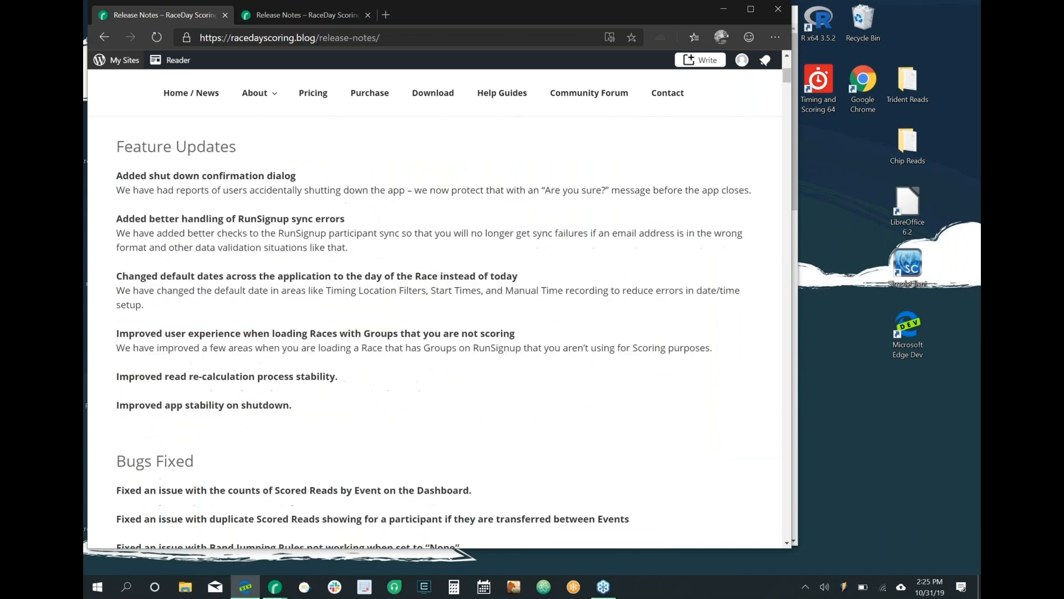
pyautogui.scroll(2, 376, 369)
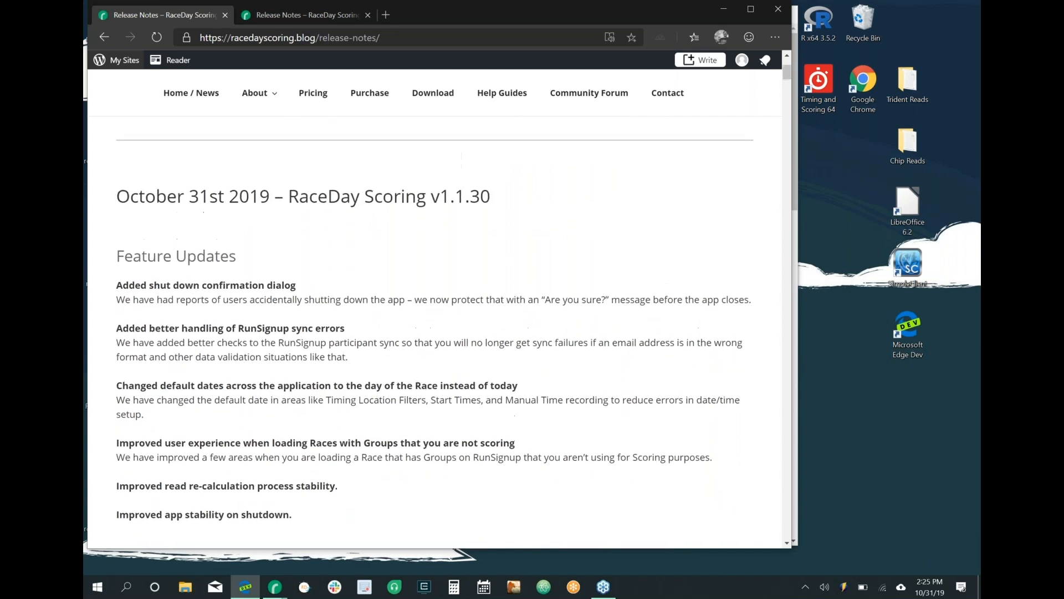
pyautogui.scroll(3, 435, 308)
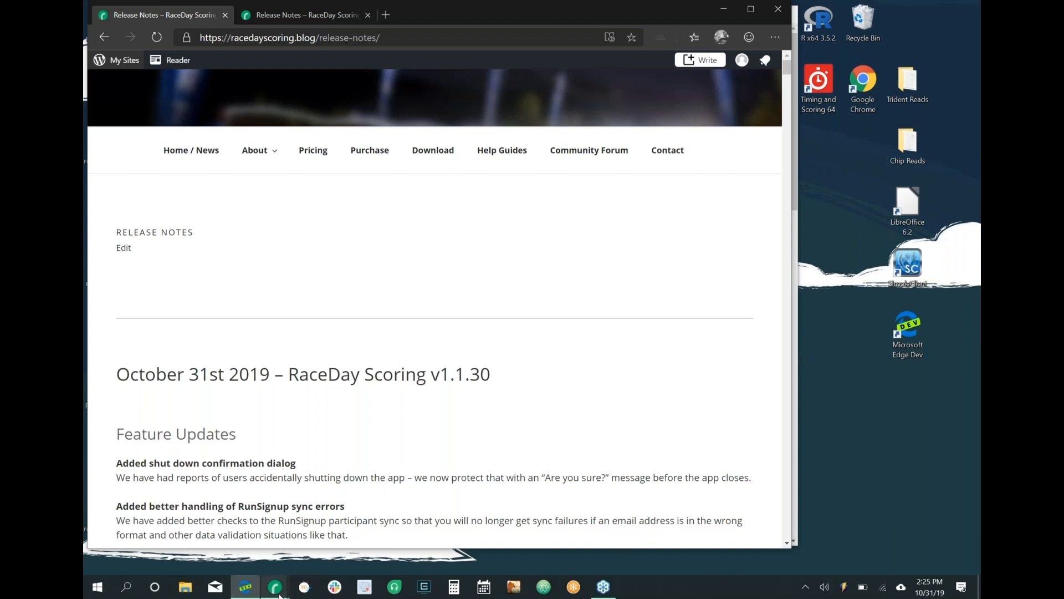
pyautogui.moveTo(275, 586)
pyautogui.click(251, 551)
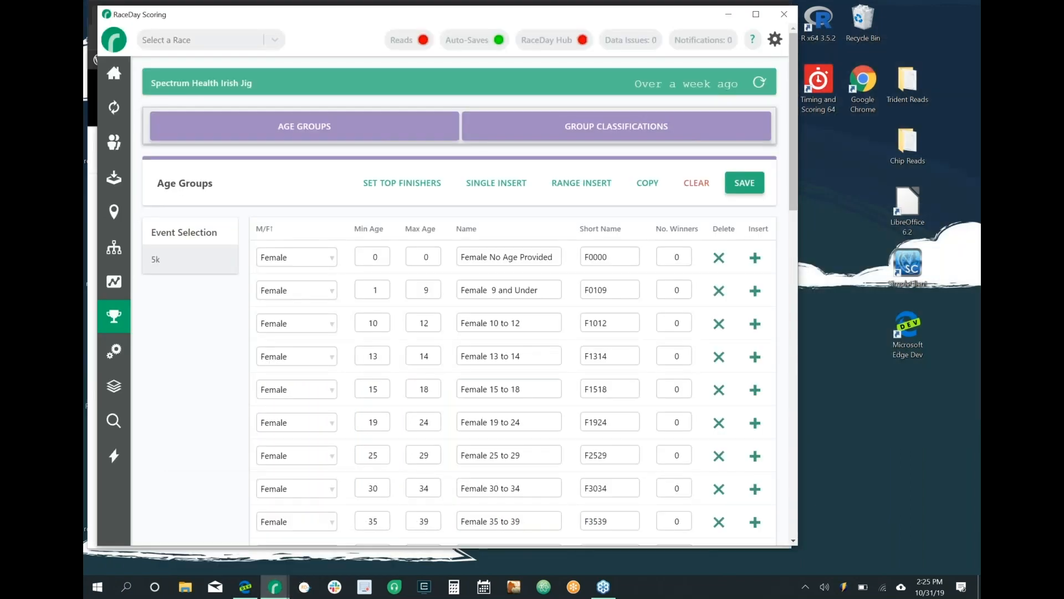